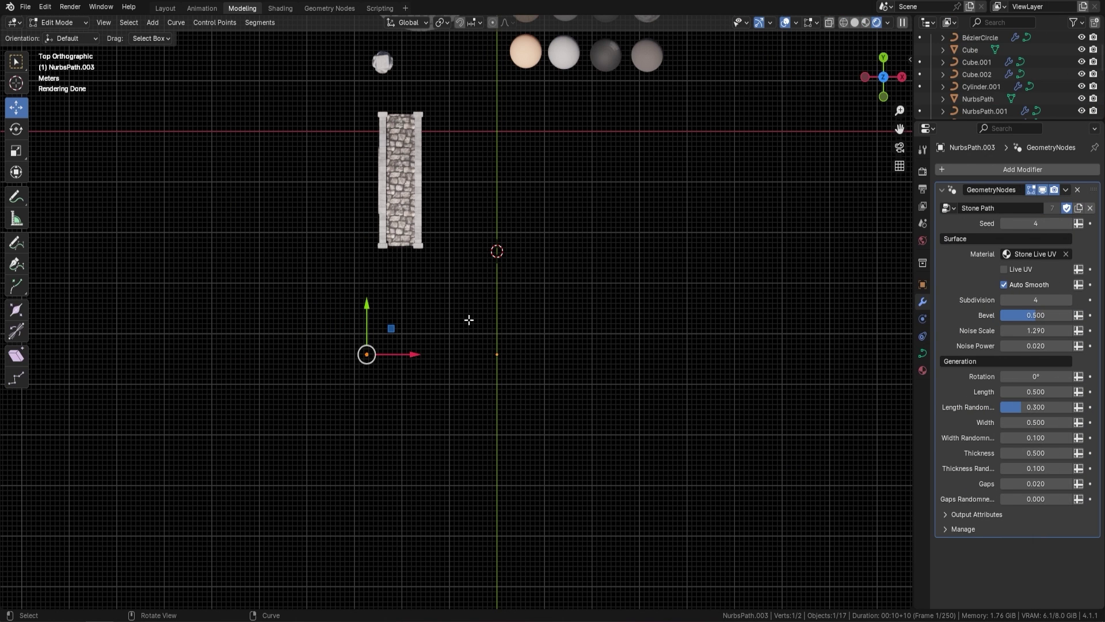
# Extrude four connected control points from the selected curve point in top view to form a zigzag stone path.
pyautogui.press('e')
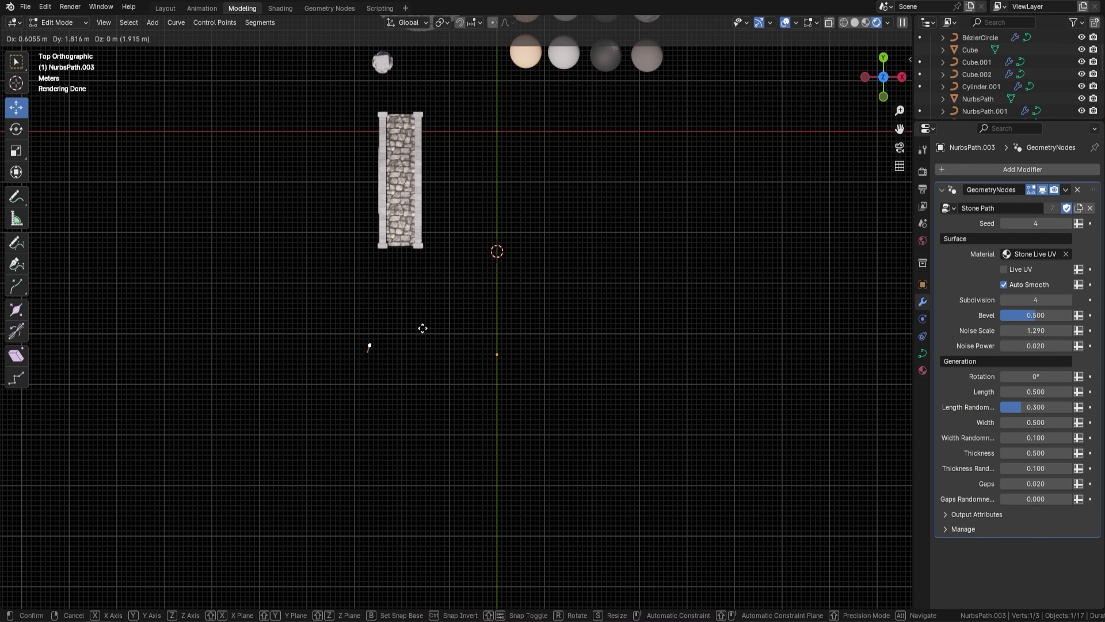
pyautogui.click(420, 311)
pyautogui.press('e')
pyautogui.click(588, 283)
pyautogui.press('e')
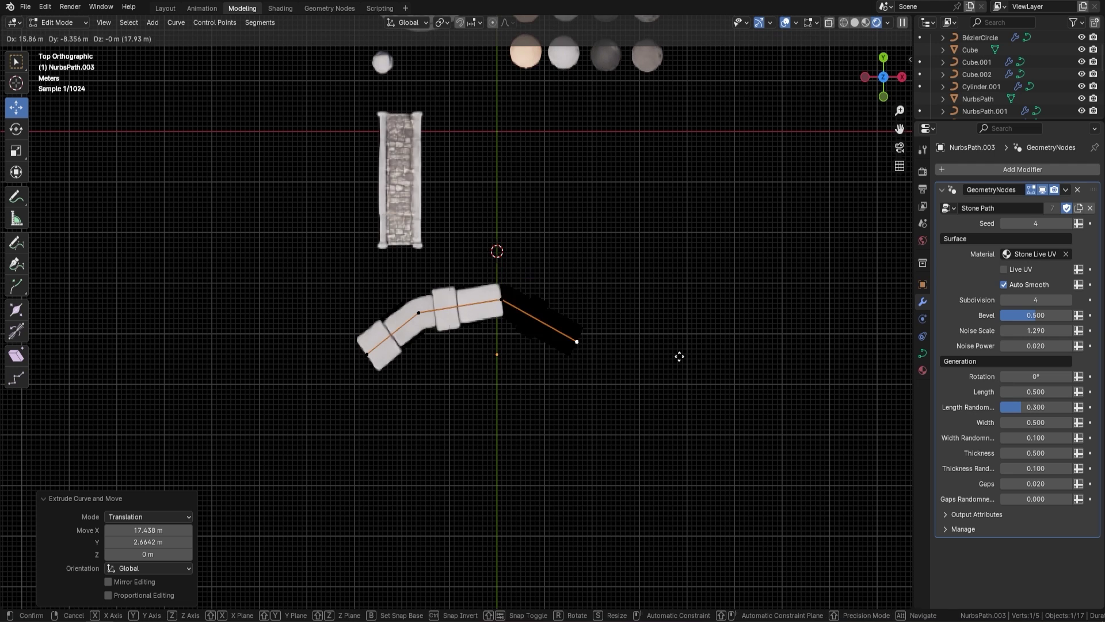
pyautogui.click(679, 355)
pyautogui.press('e')
pyautogui.click(749, 311)
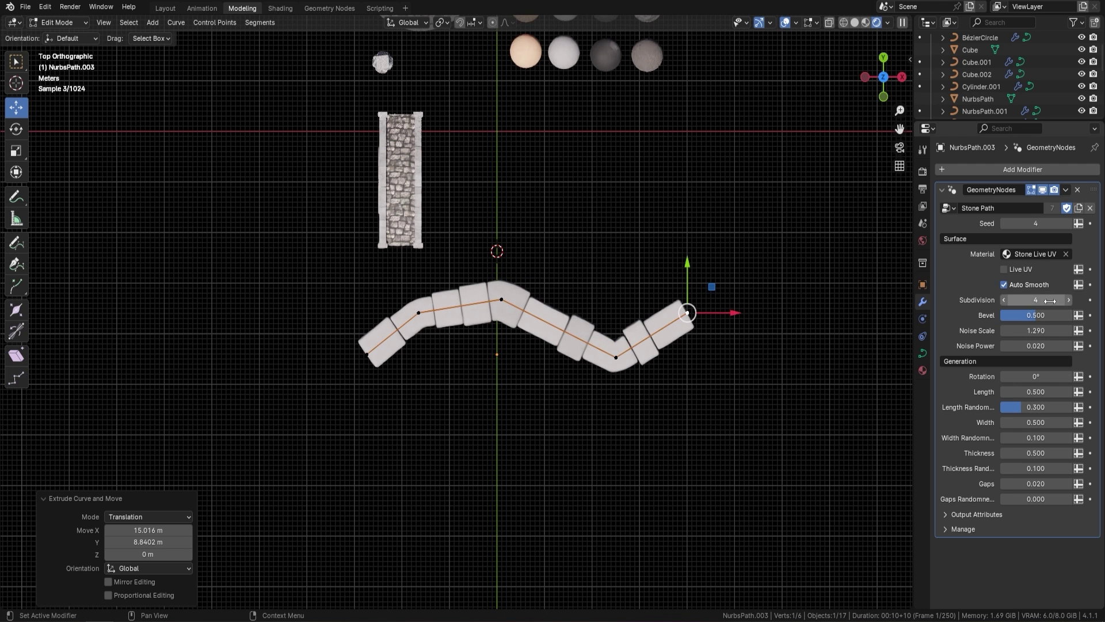
# Enable Live UV on the Stone Path modifier and extrude one more point about 17 m beyond the path's end.
pyautogui.click(1005, 270)
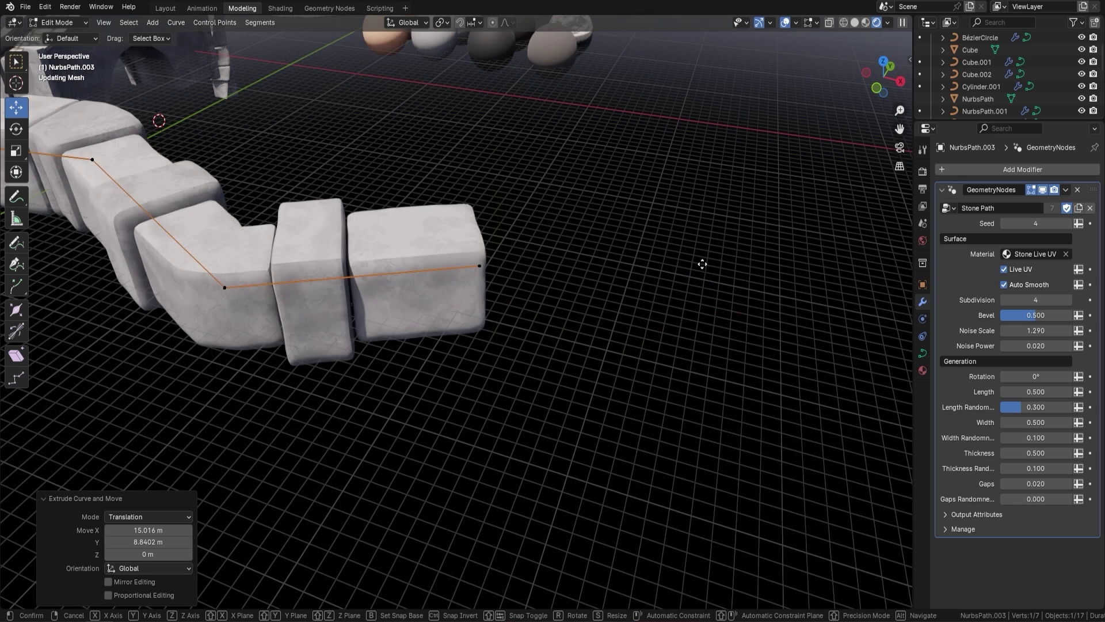
pyautogui.press('e')
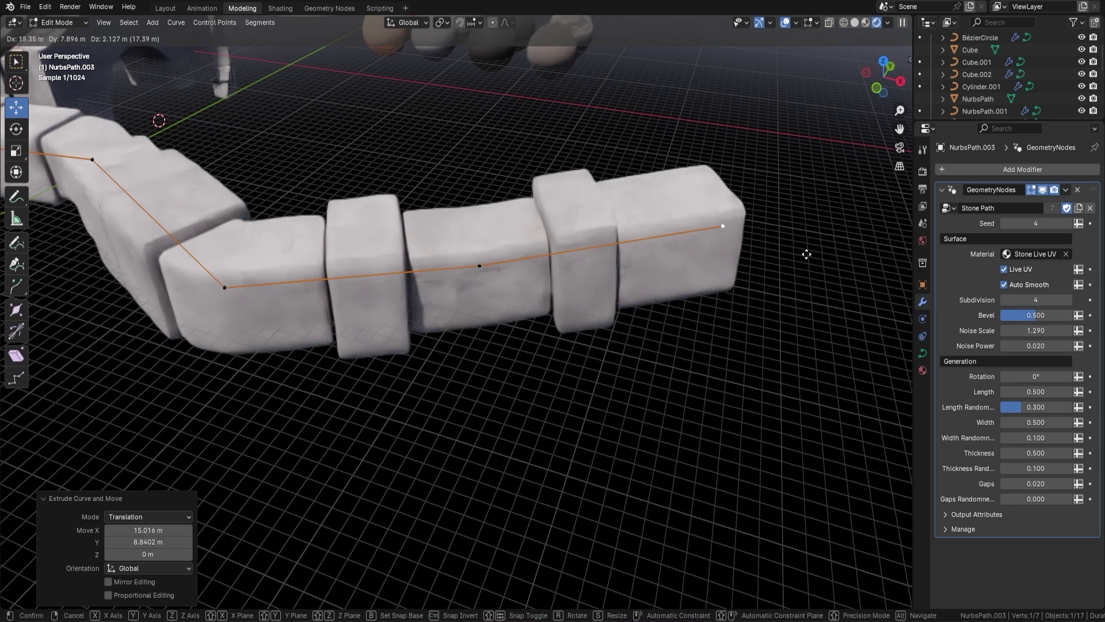
pyautogui.click(806, 254)
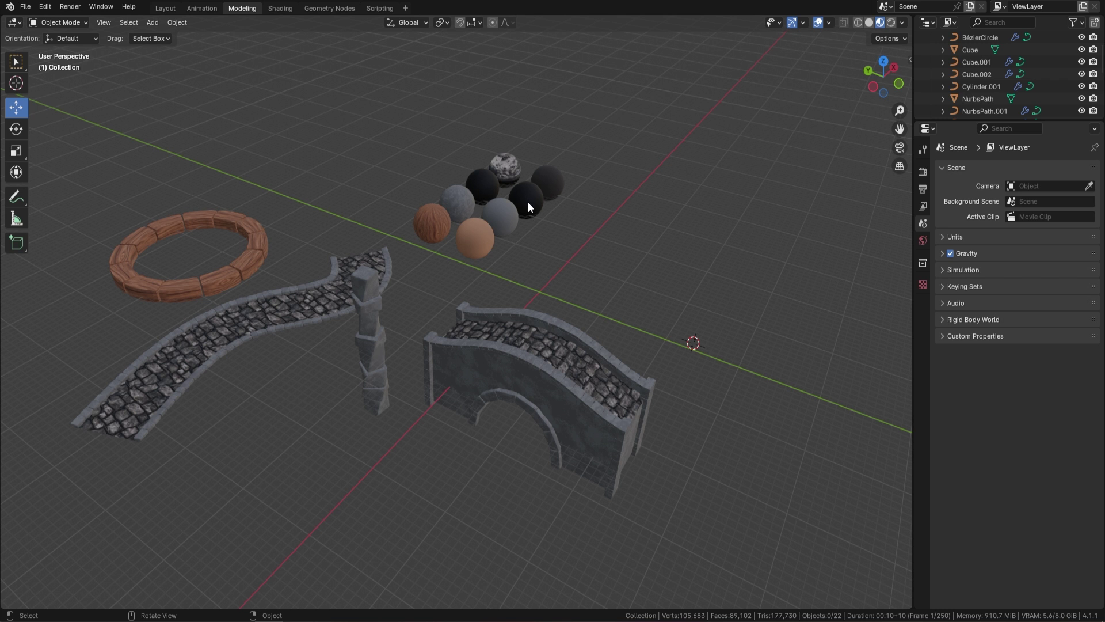
# Examine the modifiers of the wooden ring, cobbled path, pillar and bridge parts by selecting each in turn.
pyautogui.moveTo(392, 282); pyautogui.dragTo(382, 320, button='middle')
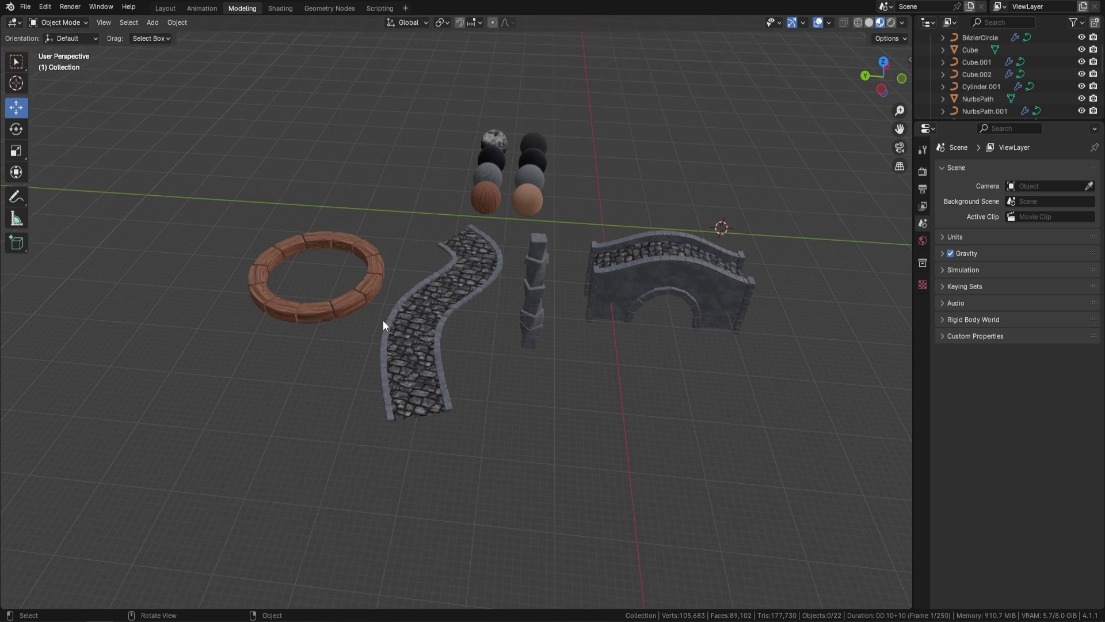
pyautogui.click(344, 309)
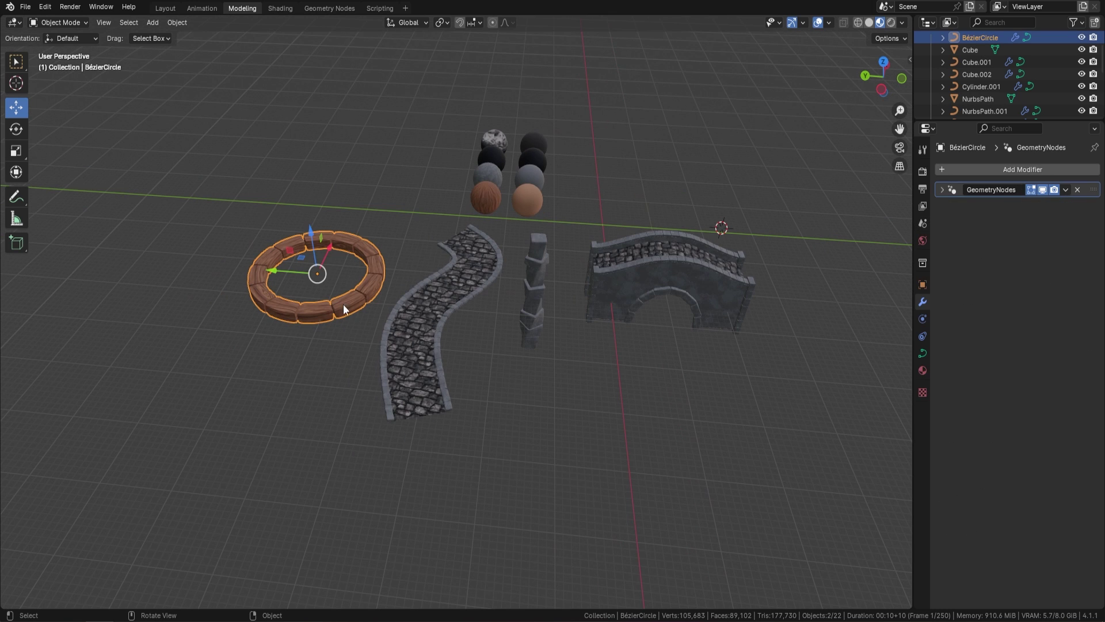
pyautogui.click(446, 386)
pyautogui.click(535, 346)
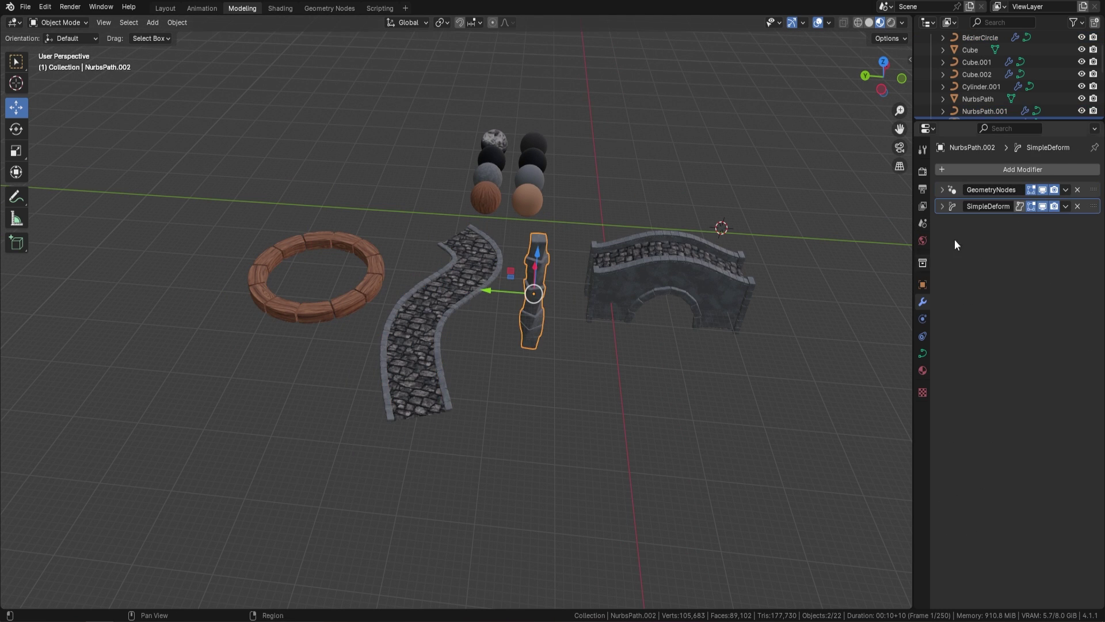
pyautogui.click(627, 282)
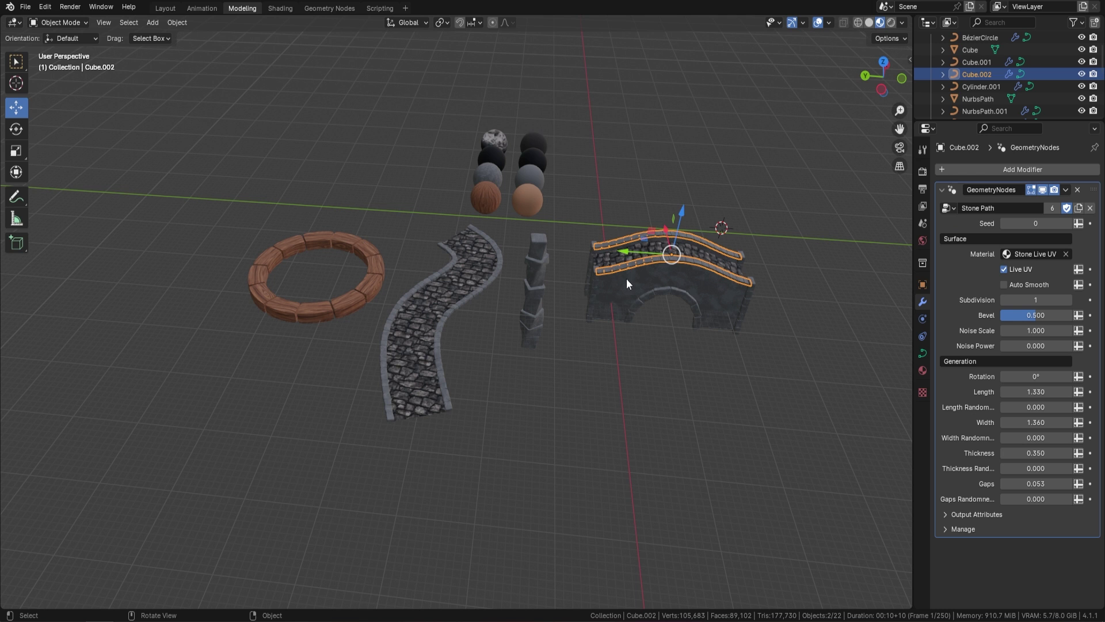
pyautogui.click(590, 304)
pyautogui.click(659, 295)
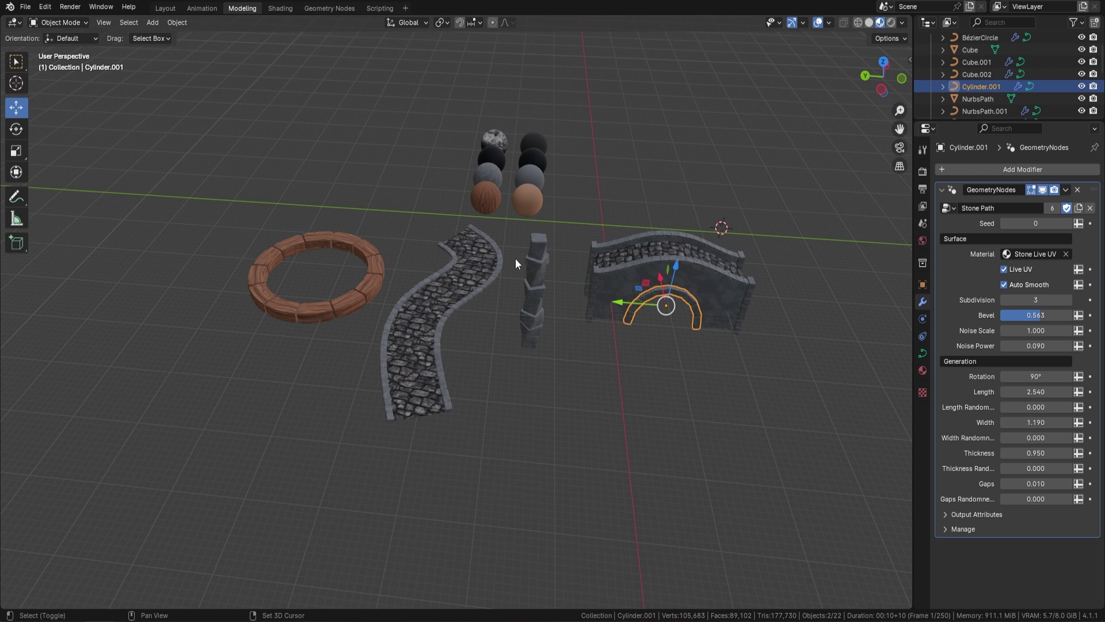
# Add a Bézier circle, scale it up and move it about 27 m along X into the empty area.
pyautogui.keyDown('shift'); pyautogui.moveTo(515, 259); pyautogui.dragTo(444, 164, button='middle'); pyautogui.keyUp('shift')
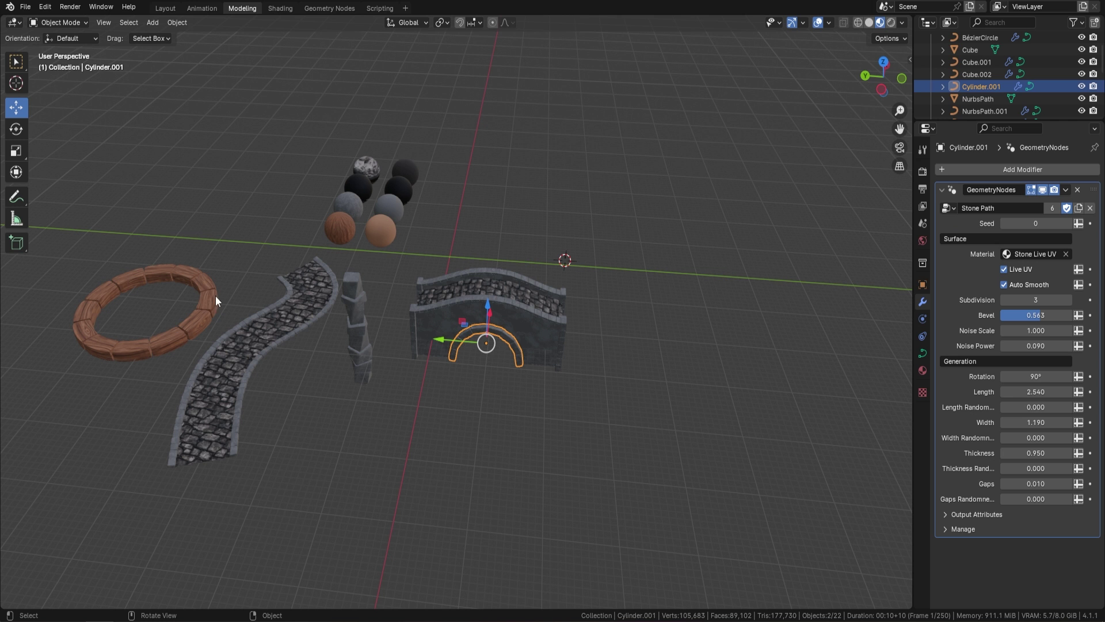
pyautogui.moveTo(631, 247); pyautogui.dragTo(562, 266, button='middle')
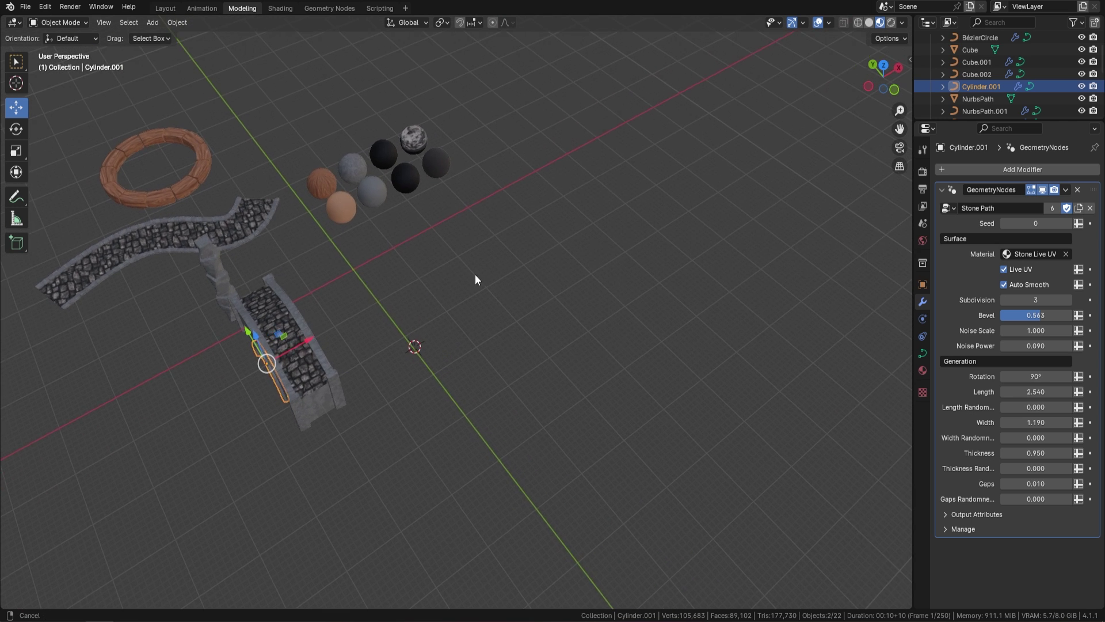
pyautogui.moveTo(475, 275); pyautogui.dragTo(361, 53, button='middle')
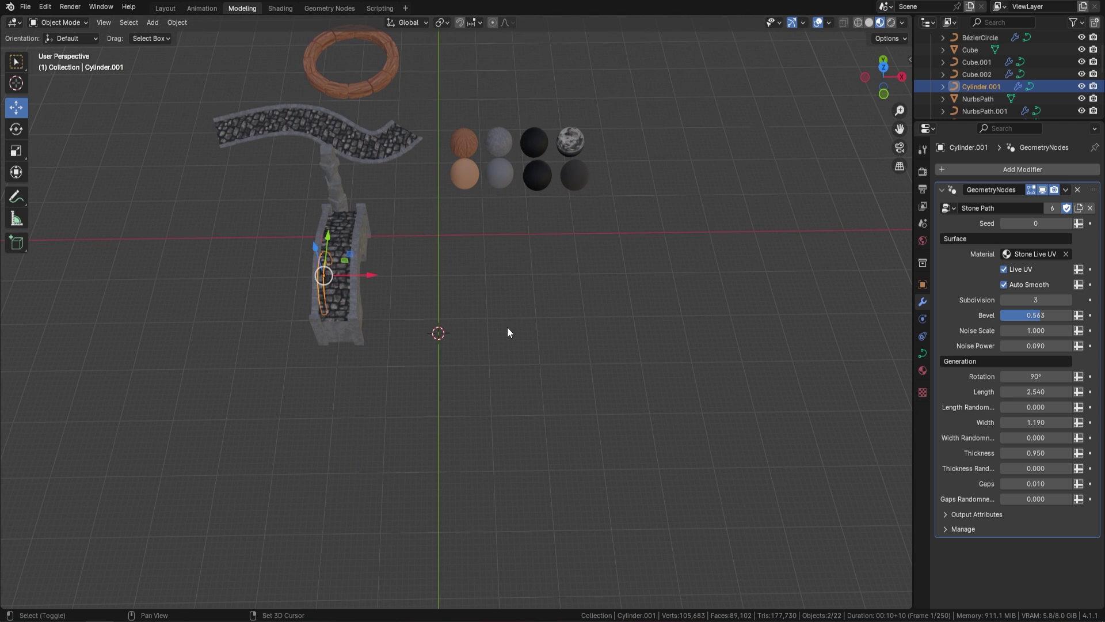
pyautogui.hotkey('shift', 'a')
pyautogui.moveTo(506, 327)
pyautogui.click(575, 339)
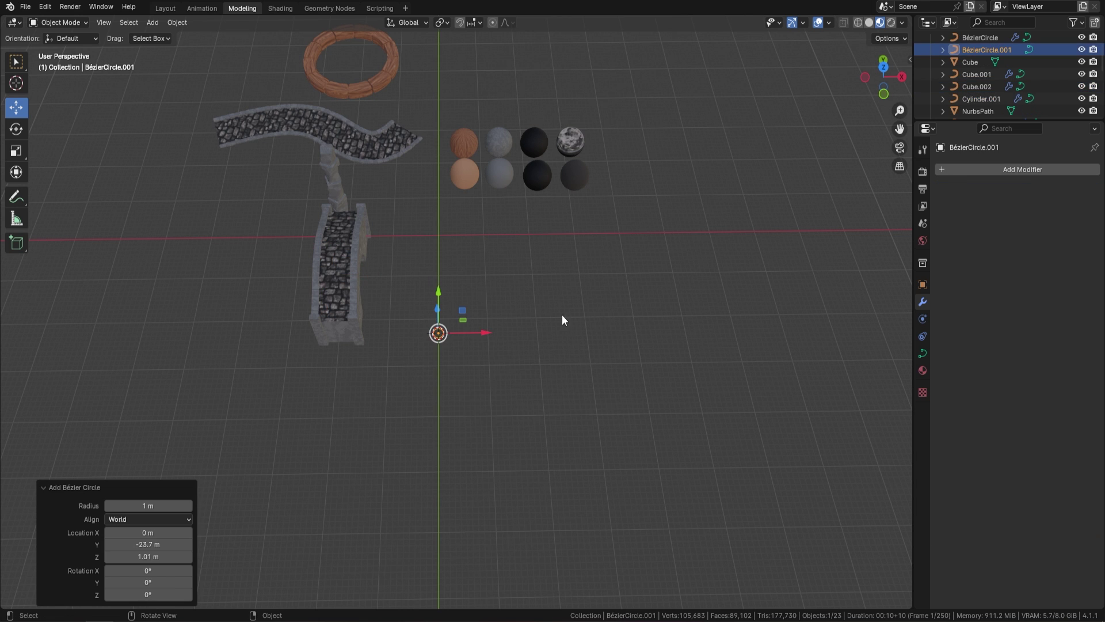
pyautogui.press('s')
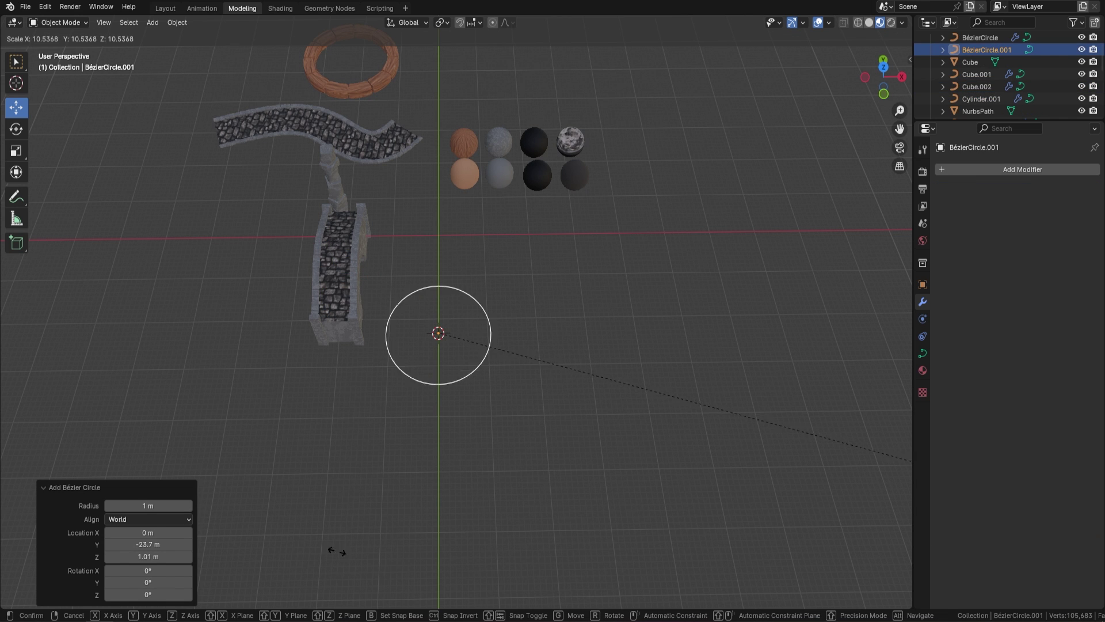
pyautogui.click(527, 379)
pyautogui.moveTo(486, 335); pyautogui.dragTo(620, 370)
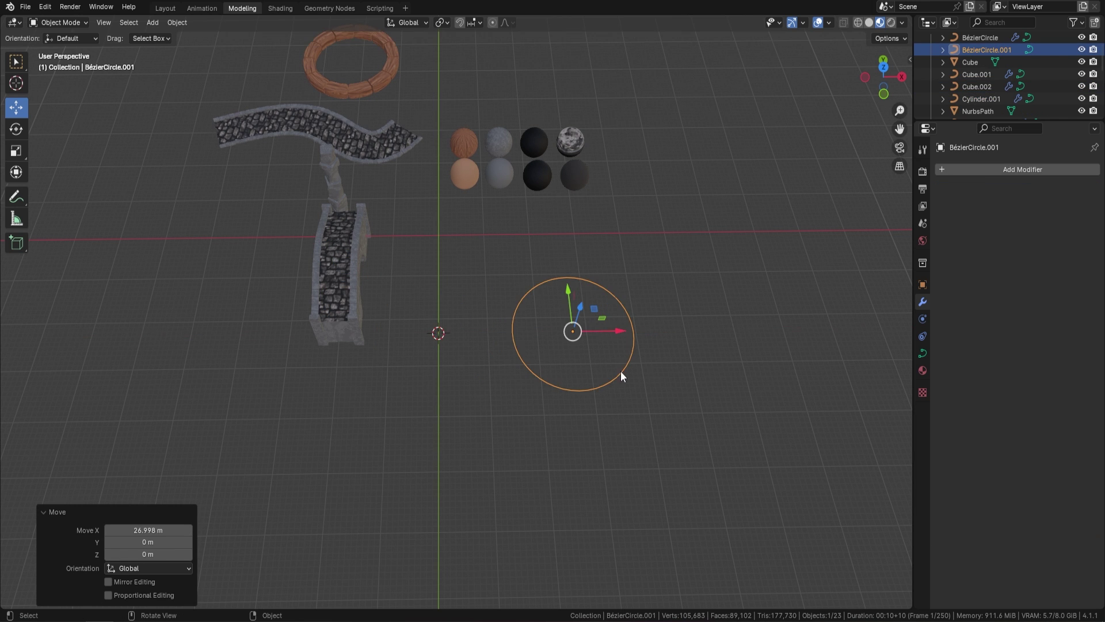
# Add a Geometry Nodes modifier to the circle and assign the Stone Path node group.
pyautogui.scroll(1, 645, 368)
pyautogui.keyDown('ctrl'); pyautogui.scroll(-3, 657, 358); pyautogui.keyUp('ctrl')
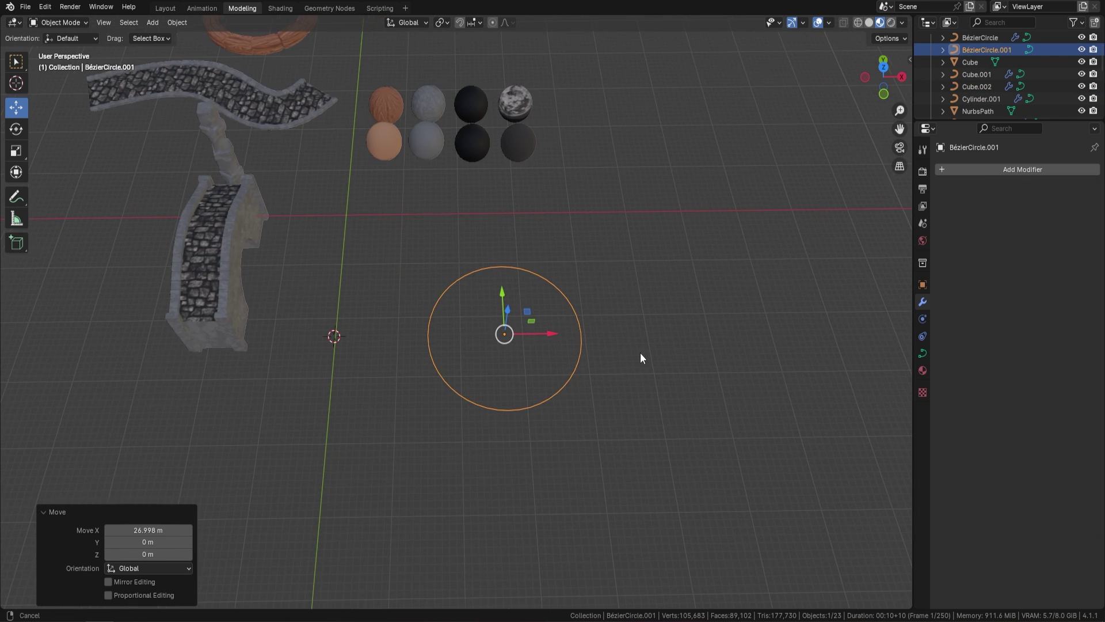
pyautogui.click(1021, 169)
pyautogui.click(1000, 170)
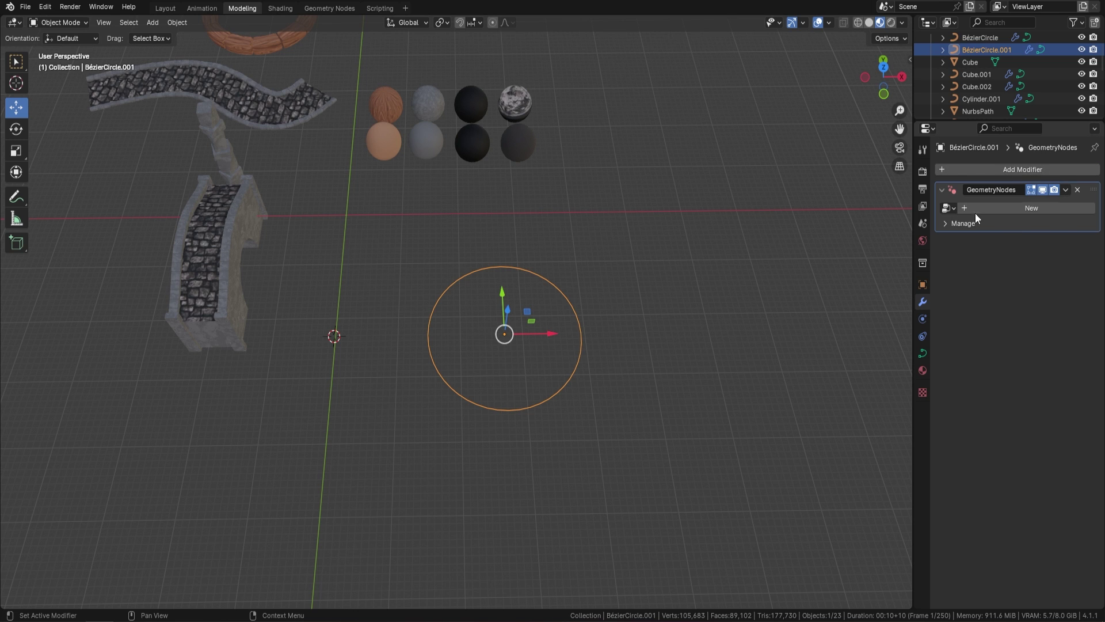
pyautogui.click(947, 208)
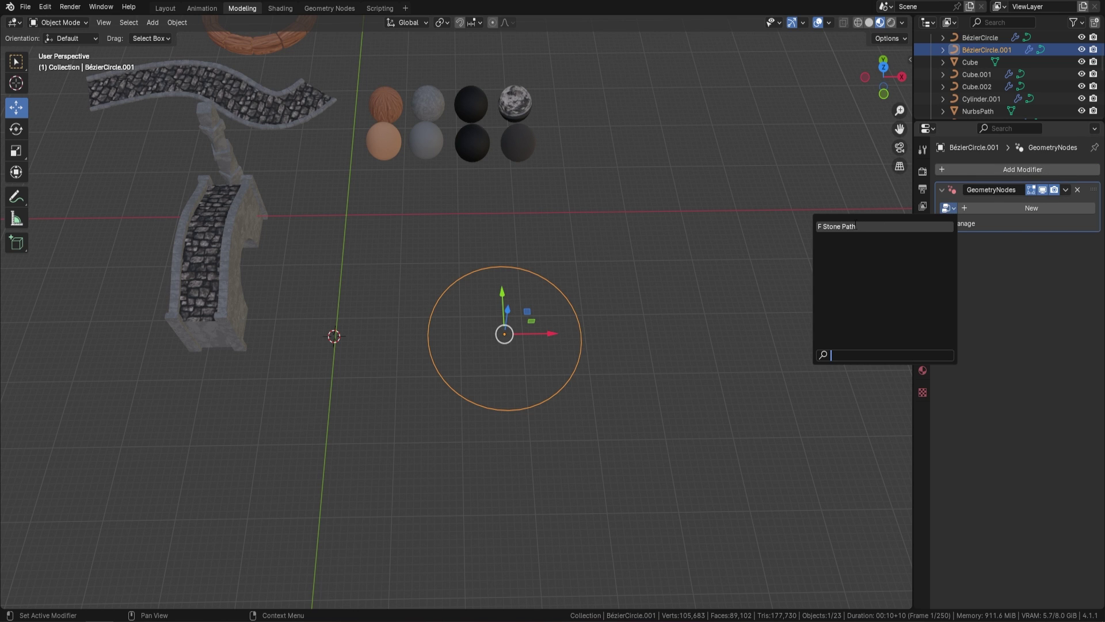
pyautogui.click(861, 228)
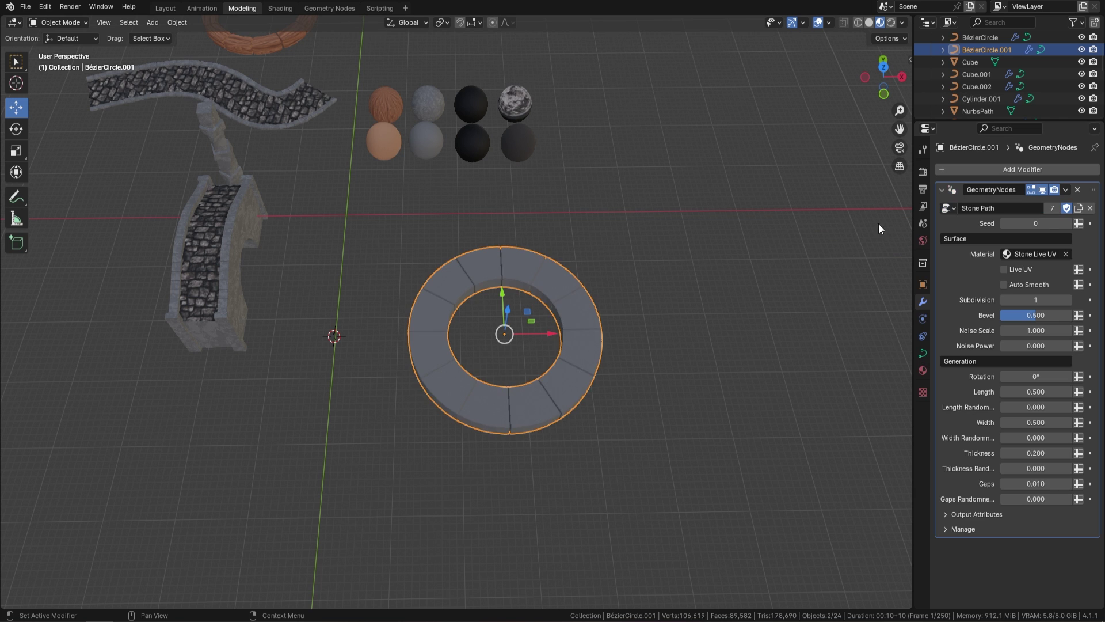
# Round the ring's stones by setting Bevel to 0.799 and Subdivision to 2.
pyautogui.scroll(4, 579, 334)
pyautogui.keyDown('shift'); pyautogui.moveTo(606, 304); pyautogui.dragTo(550, 289, button='middle'); pyautogui.keyUp('shift')
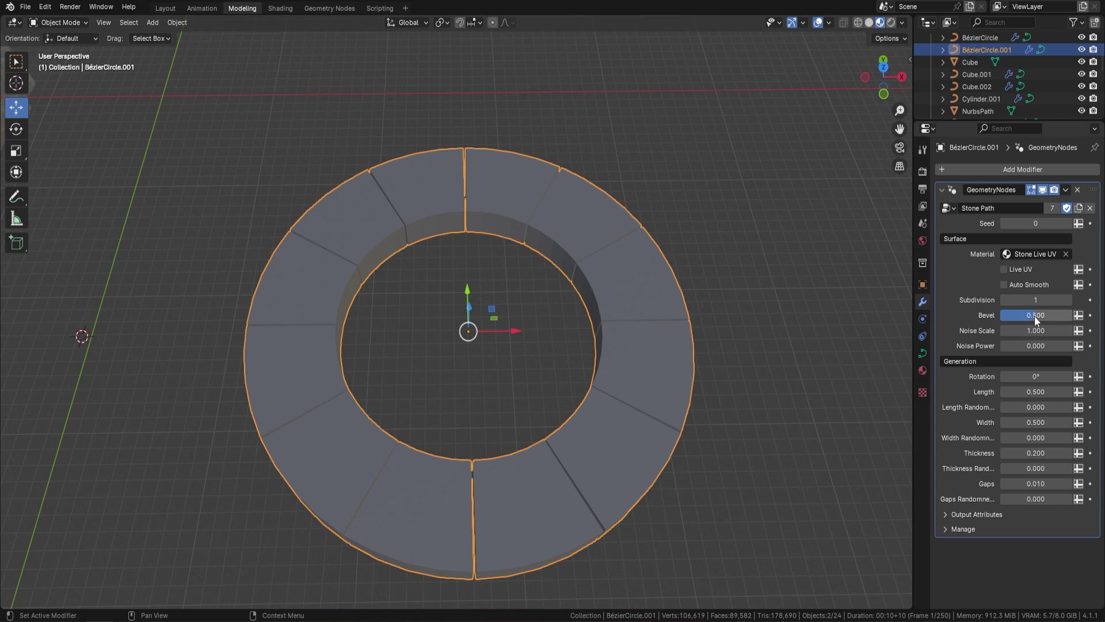
pyautogui.moveTo(1034, 316); pyautogui.dragTo(1059, 316)
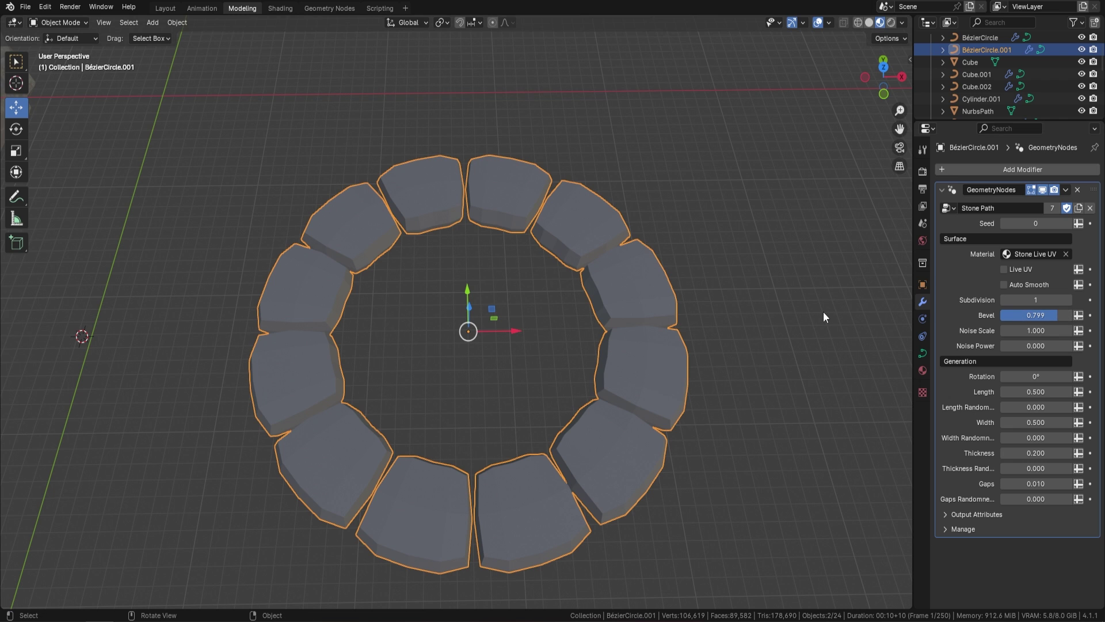
pyautogui.click(1071, 300)
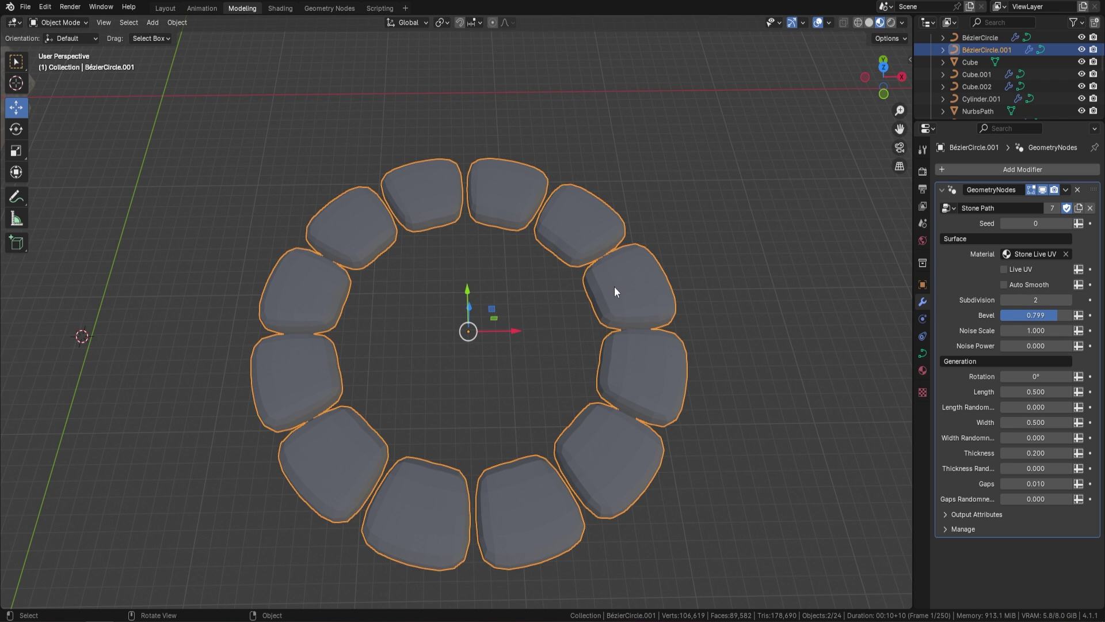
# Roughen the ring's stones with Noise Scale 1.320 and Noise Power 0.080.
pyautogui.moveTo(1030, 346)
pyautogui.mouseDown()
pyautogui.moveTo(1059, 345)
pyautogui.moveTo(1039, 346)
pyautogui.mouseUp()
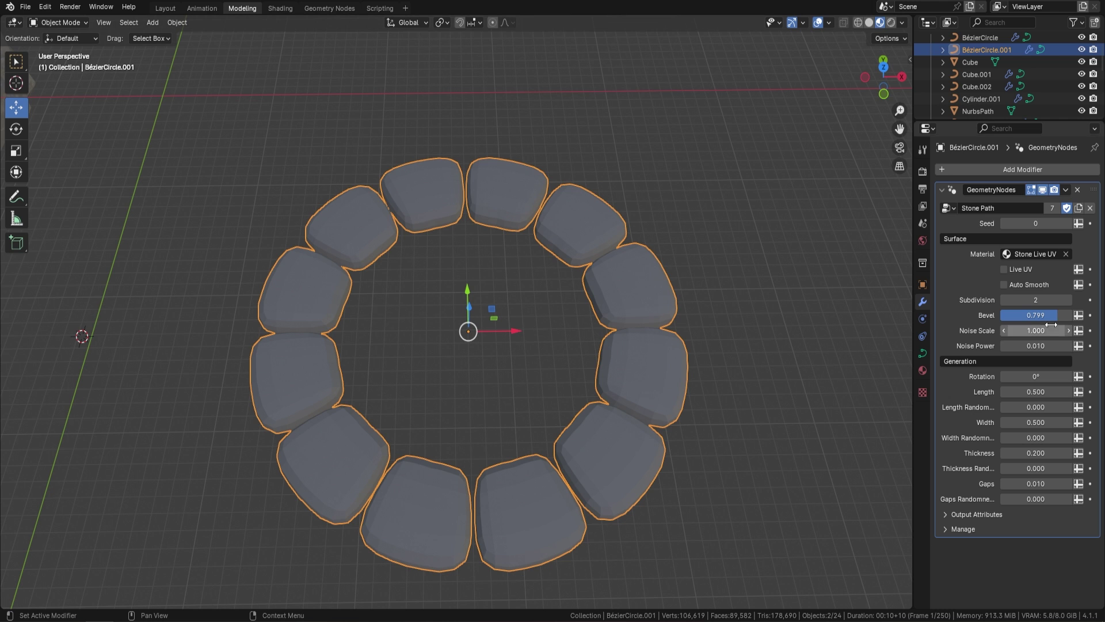
pyautogui.moveTo(1036, 330); pyautogui.dragTo(1065, 345)
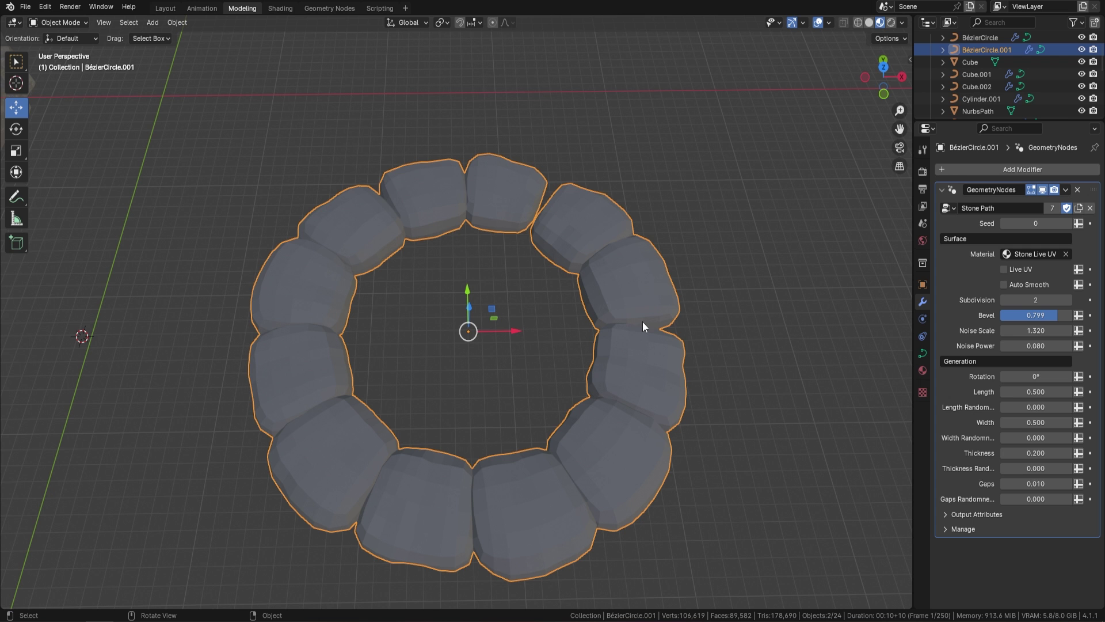
# Set the stones' Rotation to 19.3° and turn on Auto Smooth.
pyautogui.moveTo(1036, 377); pyautogui.dragTo(1065, 377)
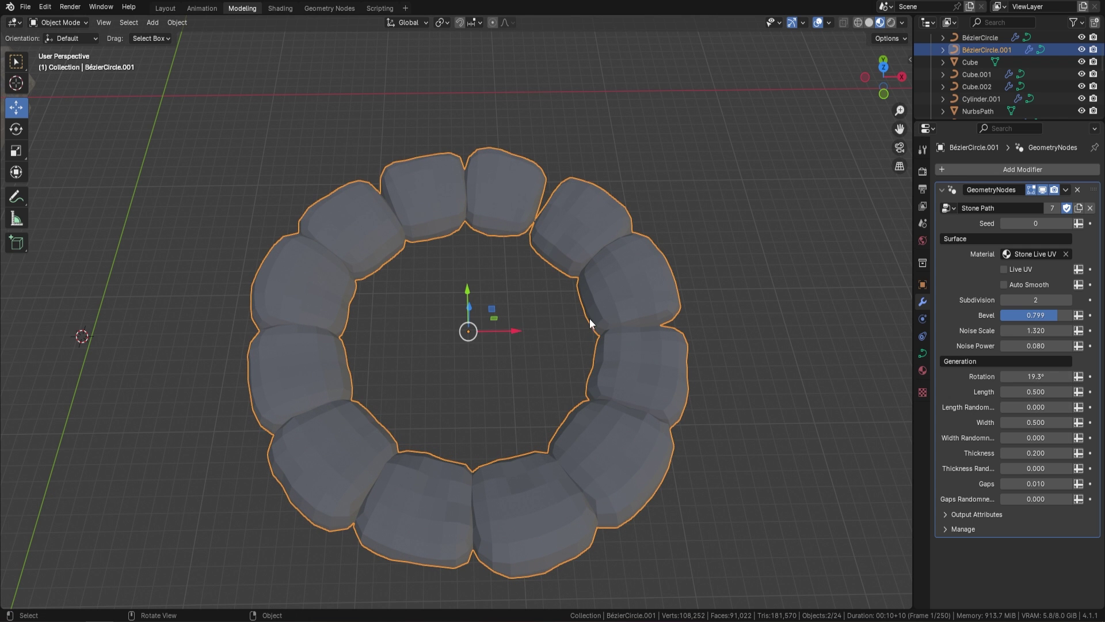
pyautogui.scroll(-5, 596, 323)
pyautogui.moveTo(562, 327); pyautogui.dragTo(586, 316, button='middle')
pyautogui.scroll(3, 586, 316)
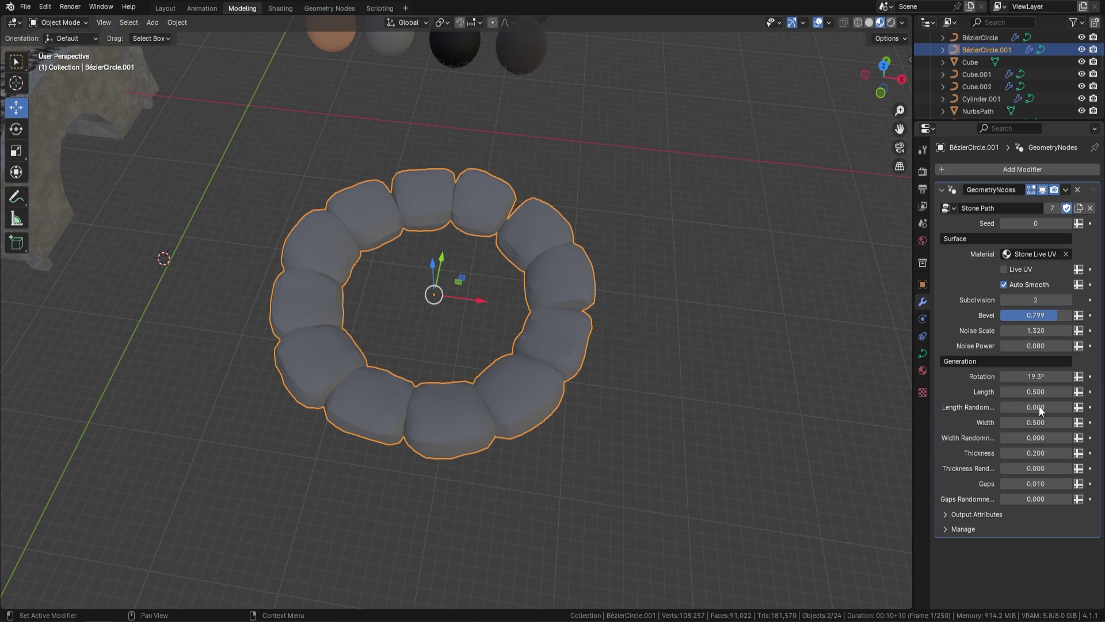
# Reset the ring's Bevel to its default value and set both Noise Scale and Noise Power to 0.
pyautogui.rightClick(1039, 316)
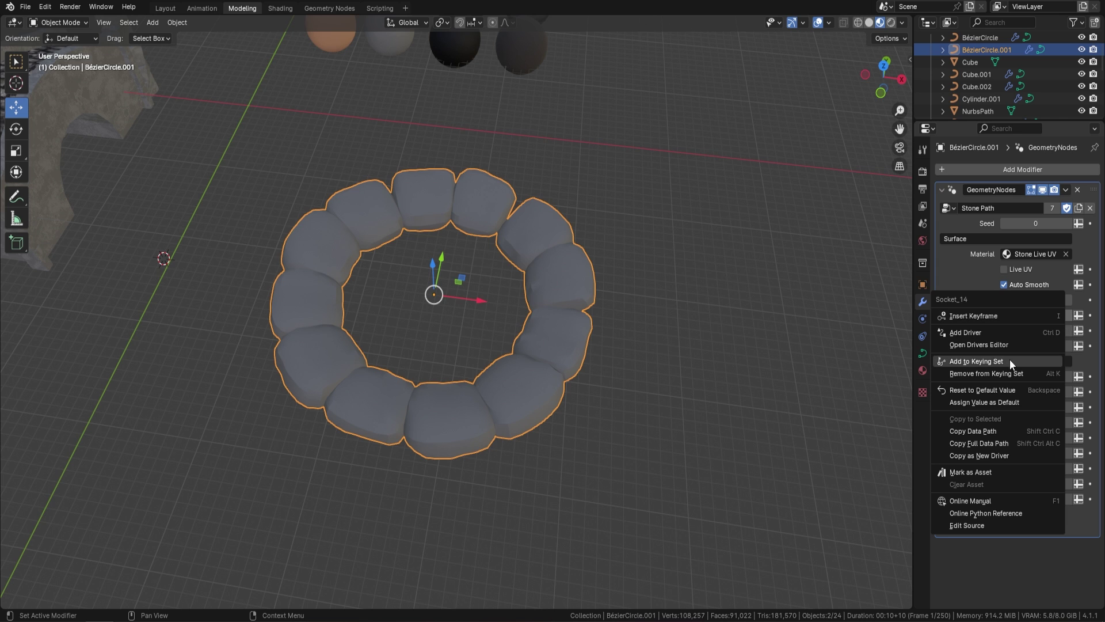
pyautogui.click(1000, 389)
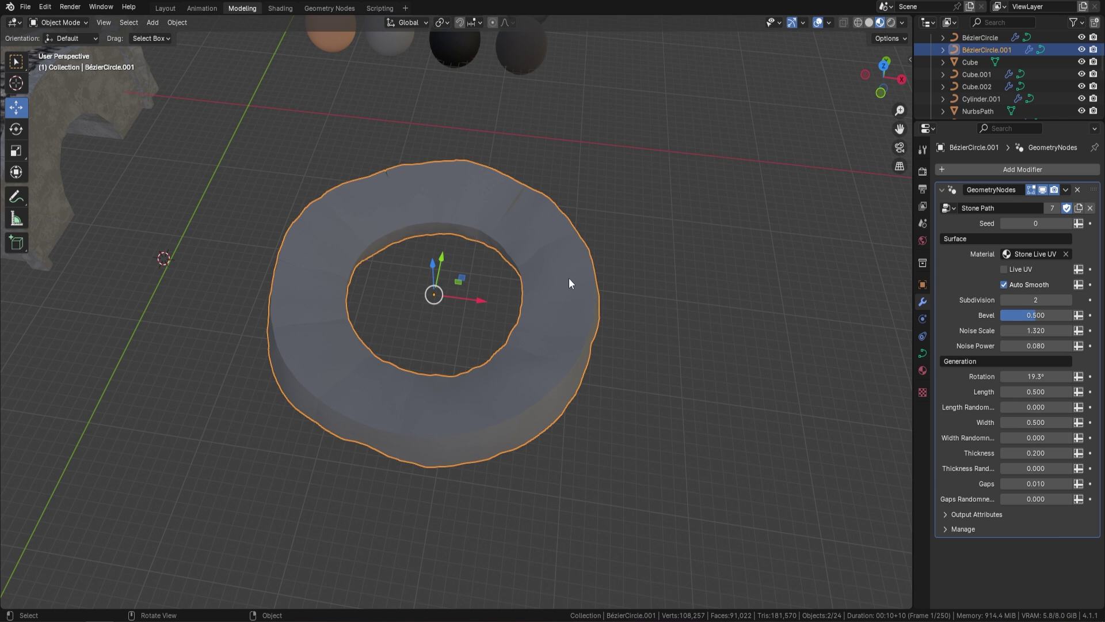
pyautogui.click(1039, 329)
pyautogui.write('0')
pyautogui.press('Return')
pyautogui.click(1039, 345)
pyautogui.write('000')
pyautogui.press('Return')
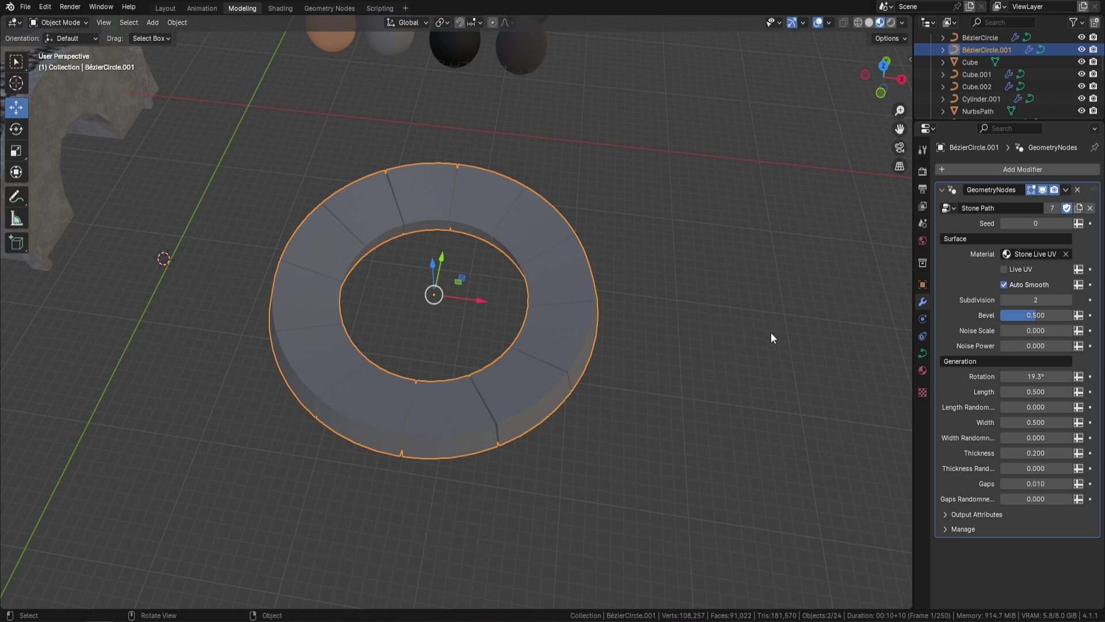
# Set the stones' Rotation to 0° and their Length to 1.1.
pyautogui.click(1047, 376)
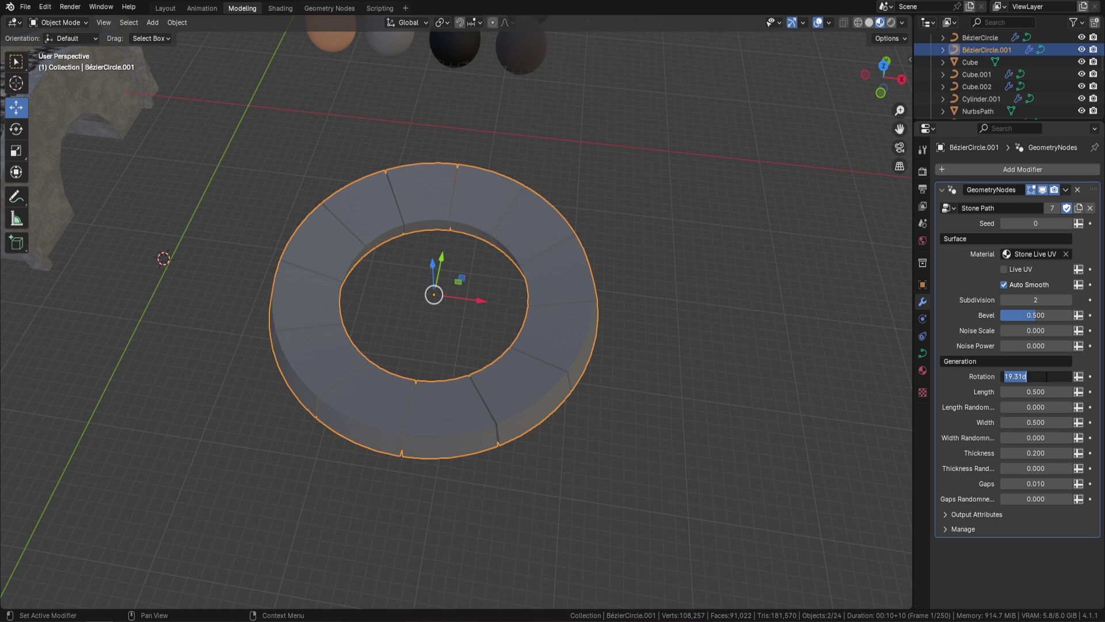
pyautogui.write('0')
pyautogui.press('Return')
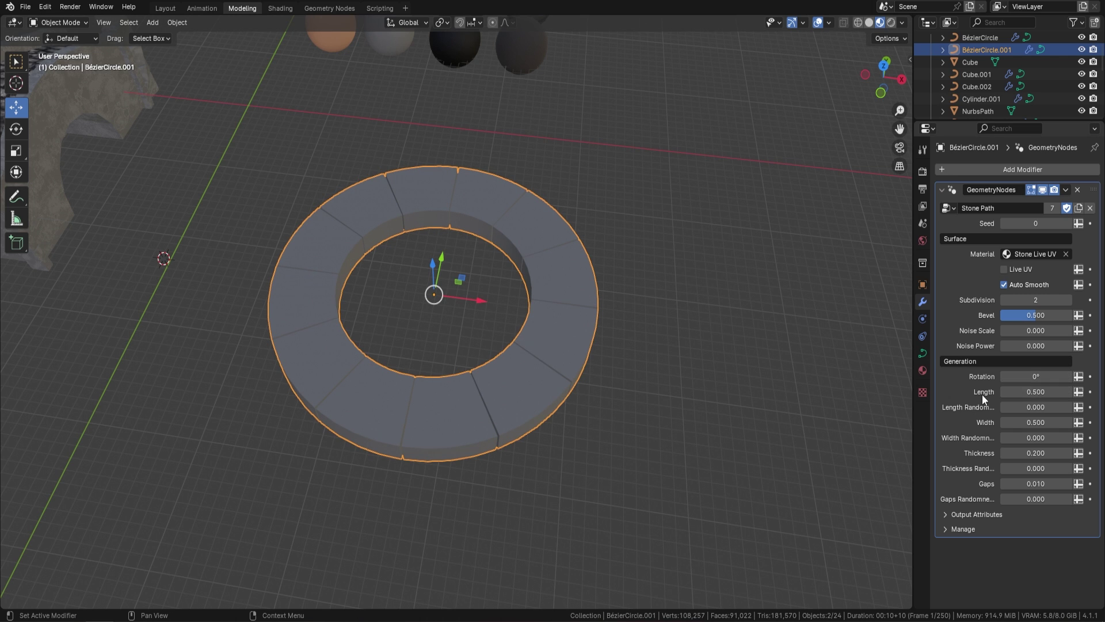
pyautogui.click(1046, 392)
pyautogui.write('1.1')
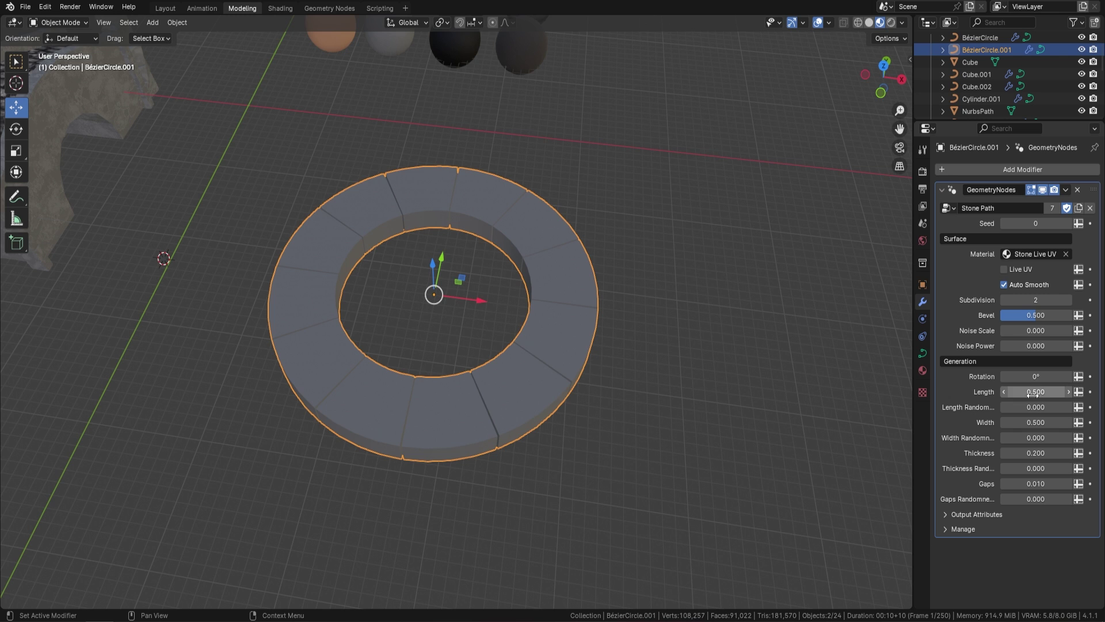
pyautogui.press('Return')
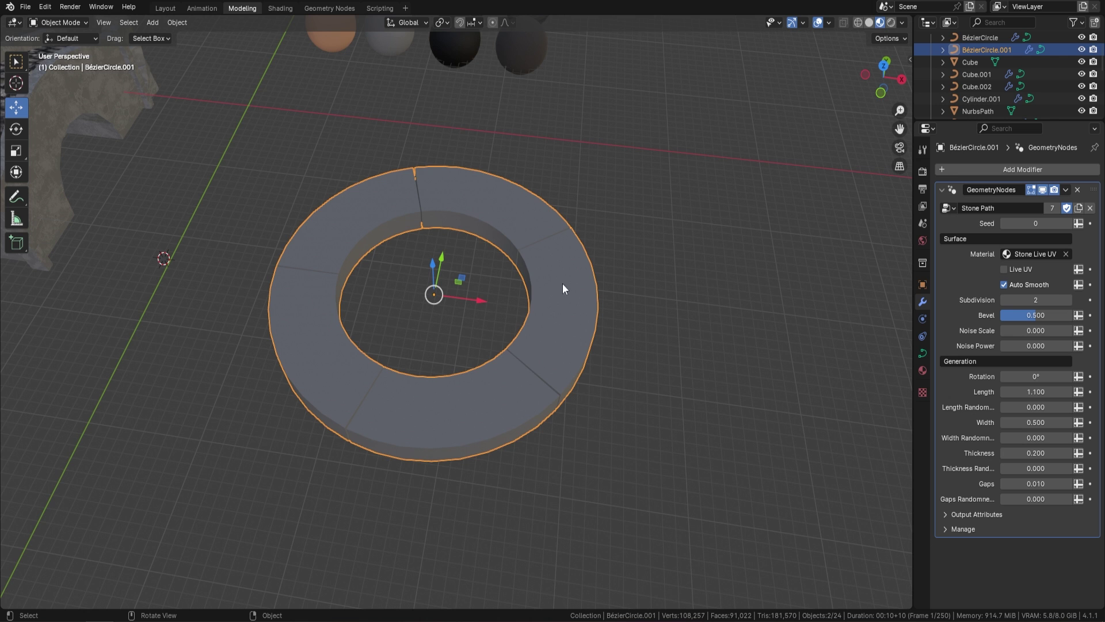
# Set the ring stones' Length Randomness to 1.000 and Length to 0.810, and switch the viewport to solid shading.
pyautogui.moveTo(563, 288); pyautogui.dragTo(496, 345, button='middle')
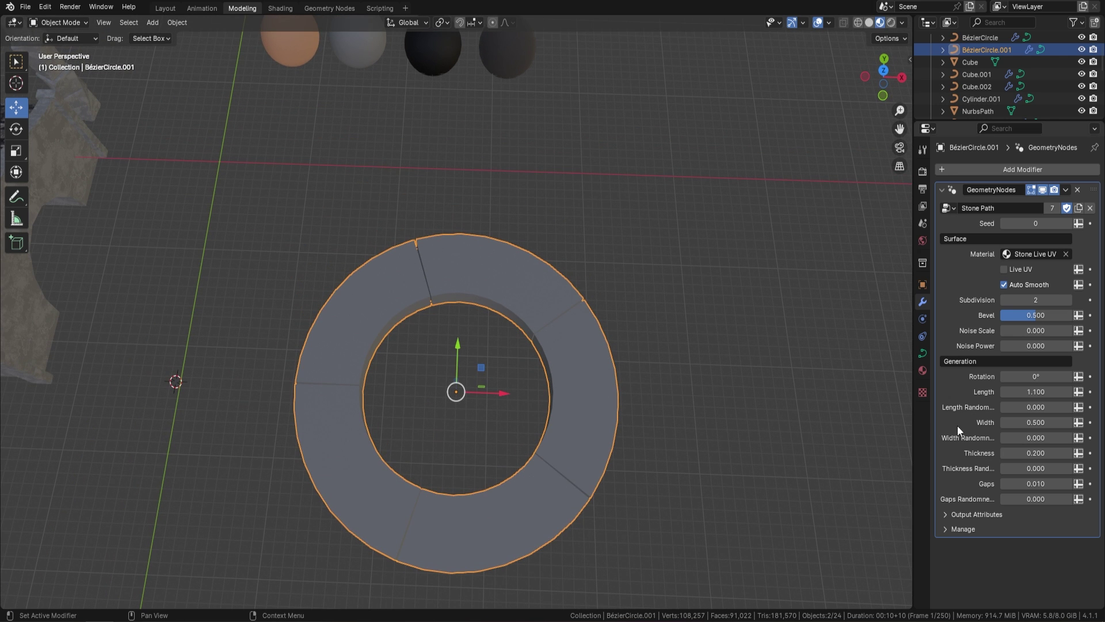
pyautogui.moveTo(1040, 407); pyautogui.dragTo(1083, 407)
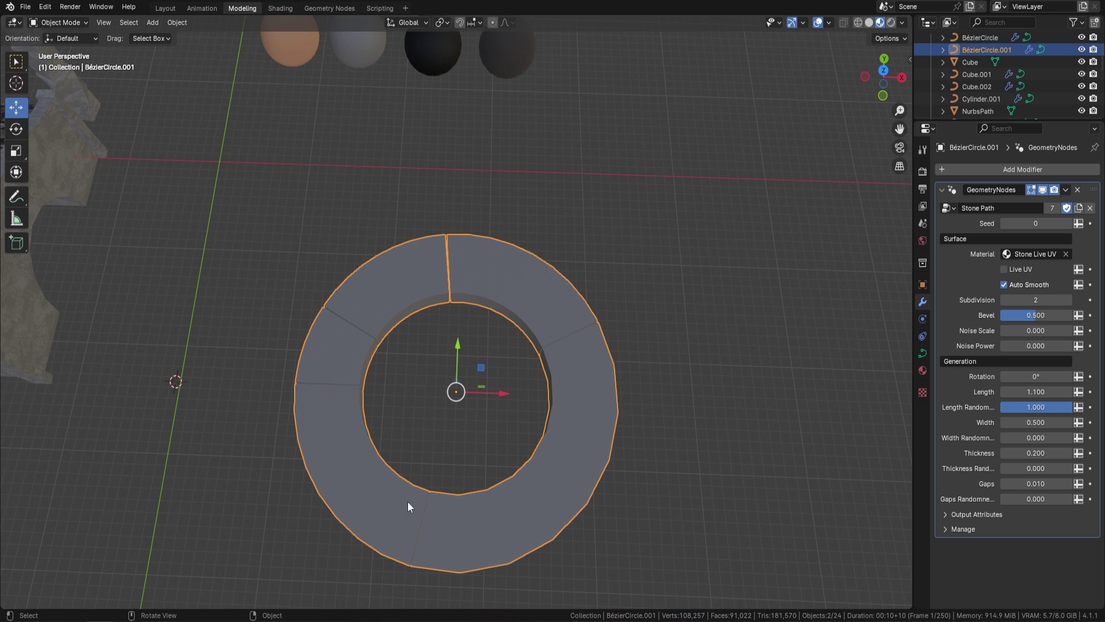
pyautogui.moveTo(1022, 392)
pyautogui.mouseDown()
pyautogui.moveTo(1065, 393)
pyautogui.moveTo(962, 393)
pyautogui.moveTo(1008, 393)
pyautogui.mouseUp()
pyautogui.moveTo(616, 368); pyautogui.dragTo(664, 236, button='middle')
pyautogui.click(870, 23)
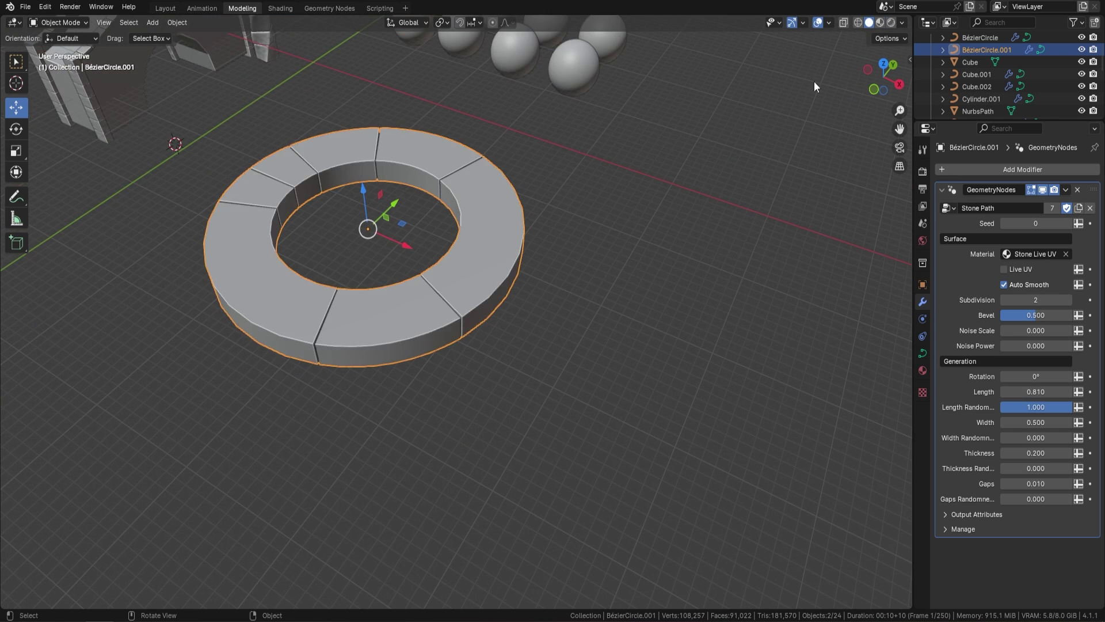
pyautogui.moveTo(605, 259)
pyautogui.mouseDown(button='middle')
pyautogui.moveTo(566, 294)
pyautogui.moveTo(624, 295)
pyautogui.moveTo(603, 298)
pyautogui.mouseUp(button='middle')
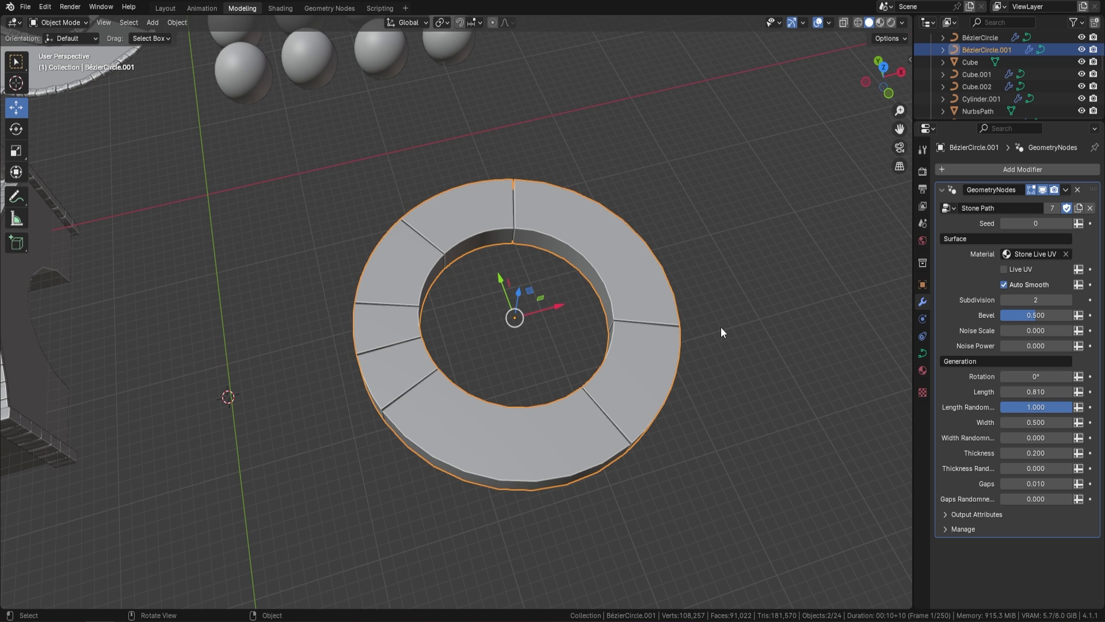
# Set the ring's Width to 0.280 with Width Randomness 0.020, and its Thickness to 0.180 with Thickness Randomness 0.080.
pyautogui.moveTo(1035, 422)
pyautogui.mouseDown()
pyautogui.moveTo(987, 422)
pyautogui.moveTo(1036, 422)
pyautogui.mouseUp()
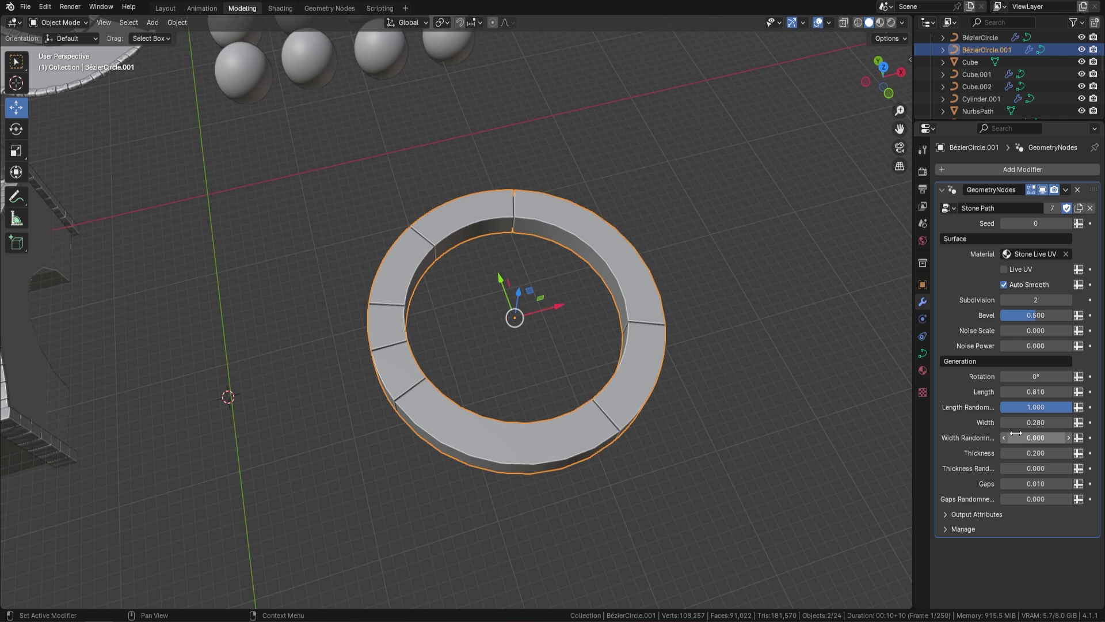
pyautogui.moveTo(1036, 438); pyautogui.dragTo(1039, 468)
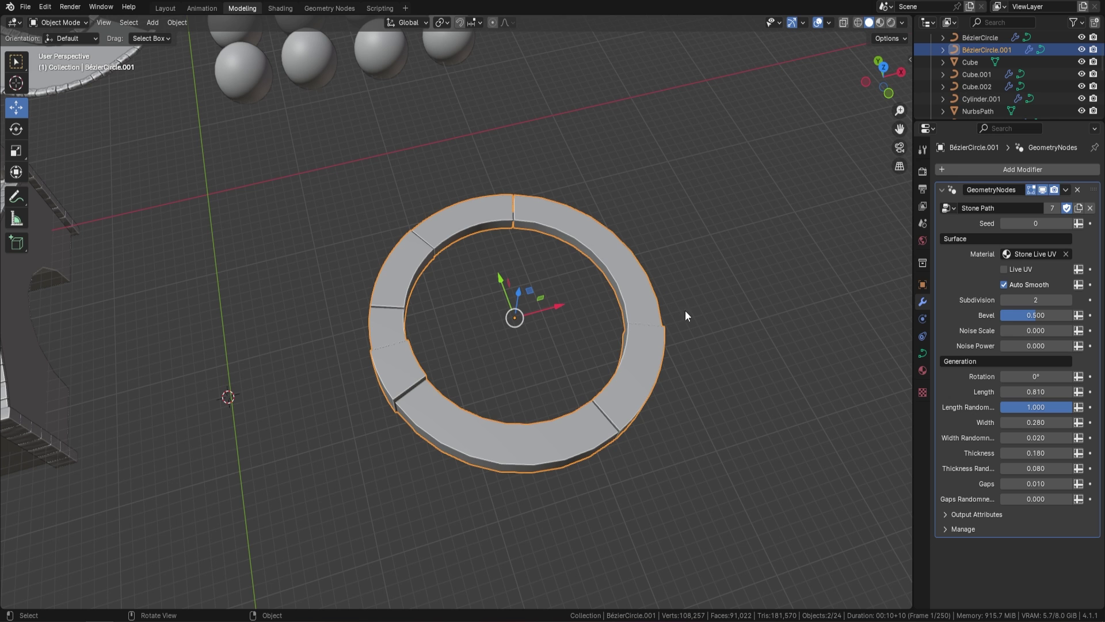
pyautogui.moveTo(564, 333); pyautogui.dragTo(431, 272, button='middle')
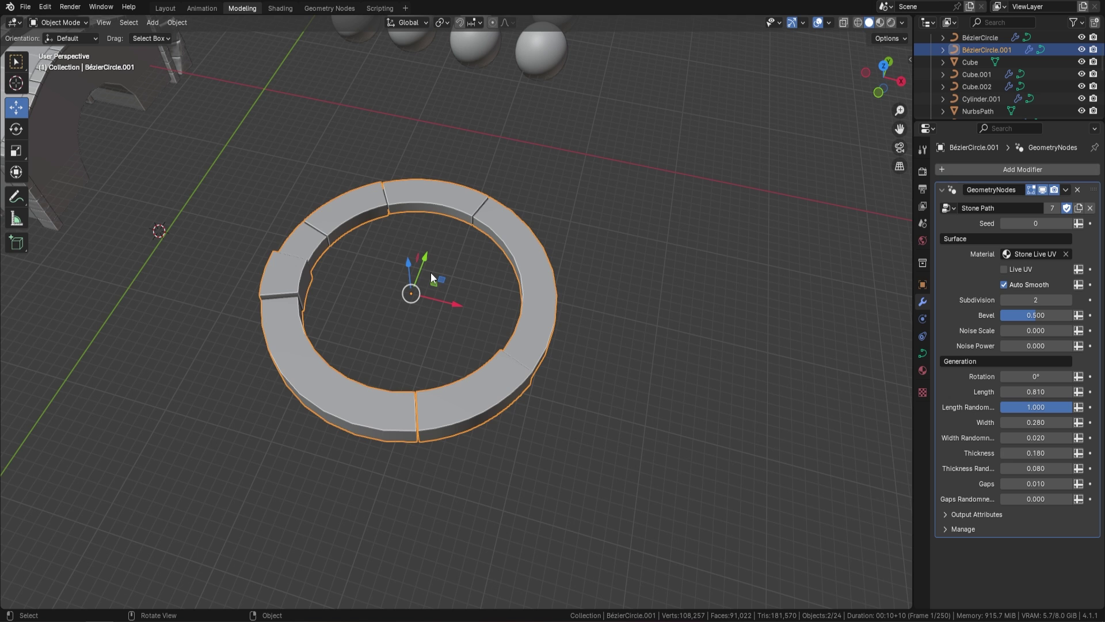
# Space the ring's stones with Gaps 0.090 and Gaps Randomness 0.050.
pyautogui.click(1037, 483)
pyautogui.write('0.1')
pyautogui.press('Return')
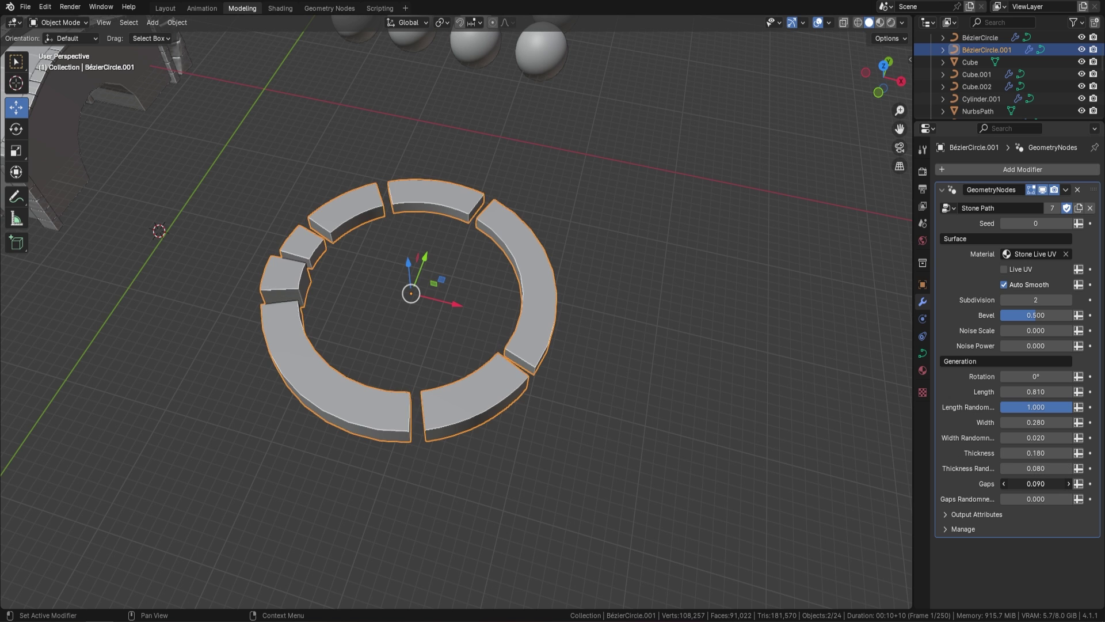
pyautogui.moveTo(1036, 483); pyautogui.dragTo(879, 484)
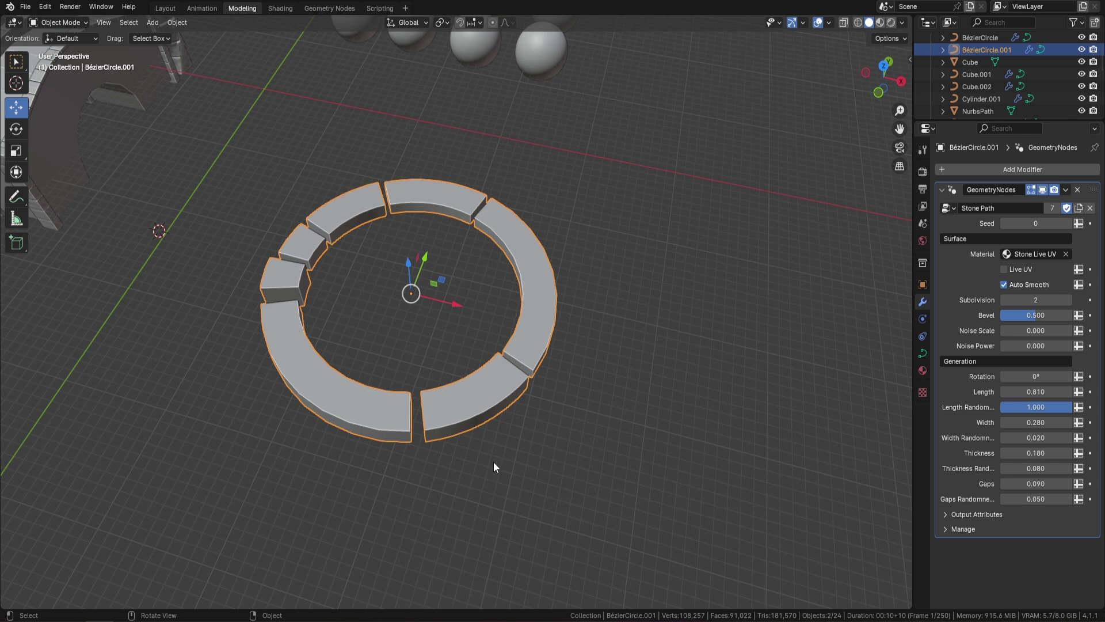
# In top view, edit the Bézier circle and move its +X control point about 11.7 m in X and 3.9 m in Y.
pyautogui.press('KP_7')
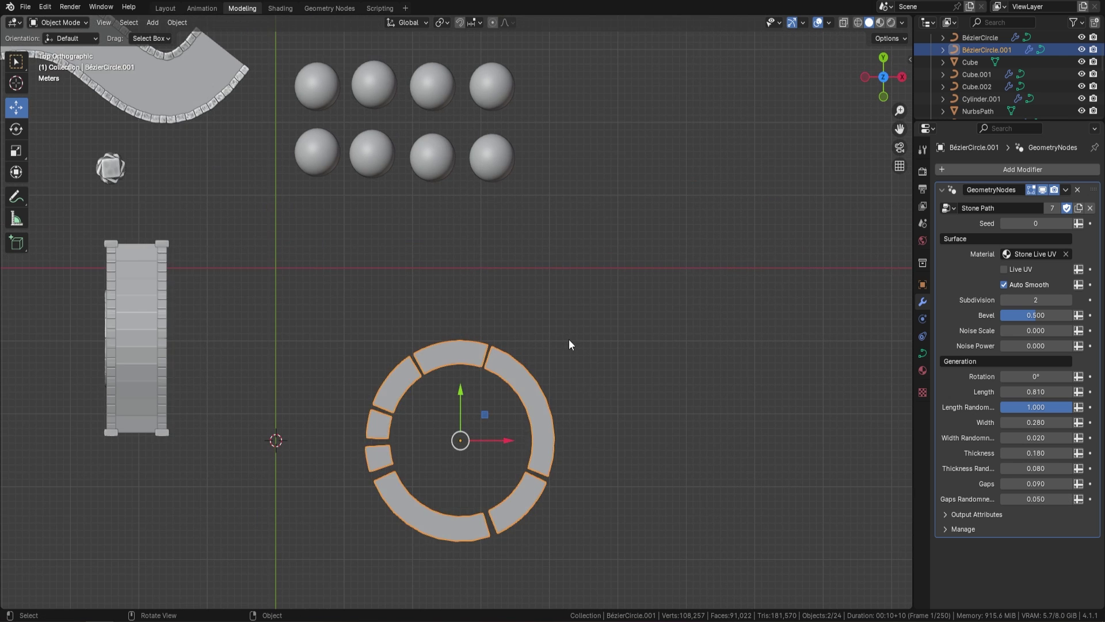
pyautogui.scroll(-1, 537, 434)
pyautogui.keyDown('shift'); pyautogui.moveTo(538, 434); pyautogui.dragTo(518, 326, button='middle'); pyautogui.keyUp('shift')
pyautogui.scroll(2, 524, 314)
pyautogui.press('Tab')
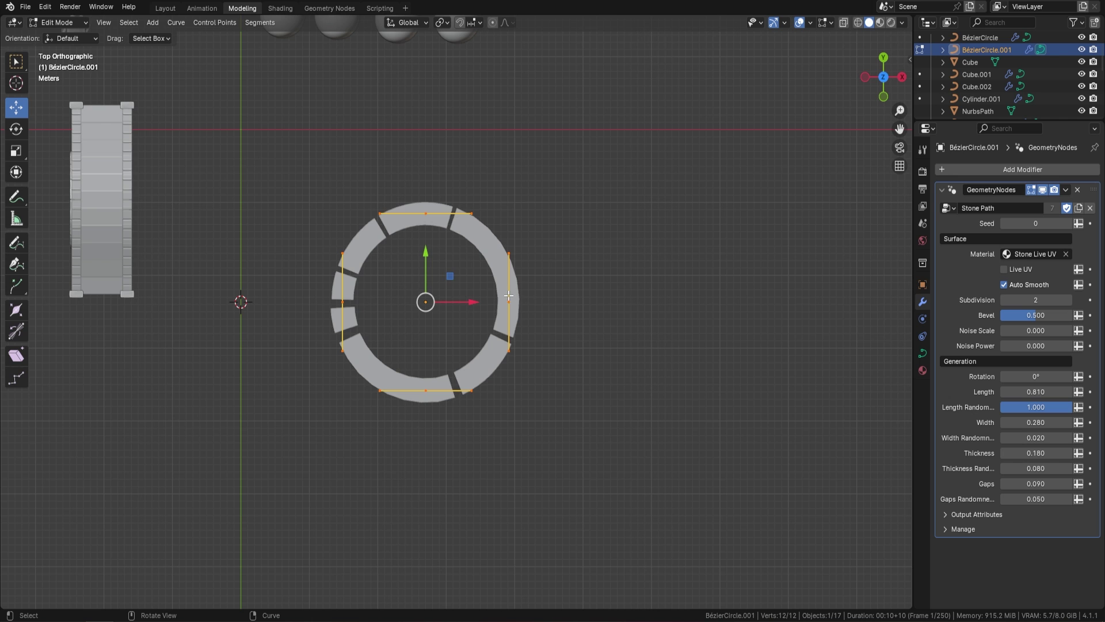
pyautogui.click(509, 301)
pyautogui.press('g')
pyautogui.click(653, 268)
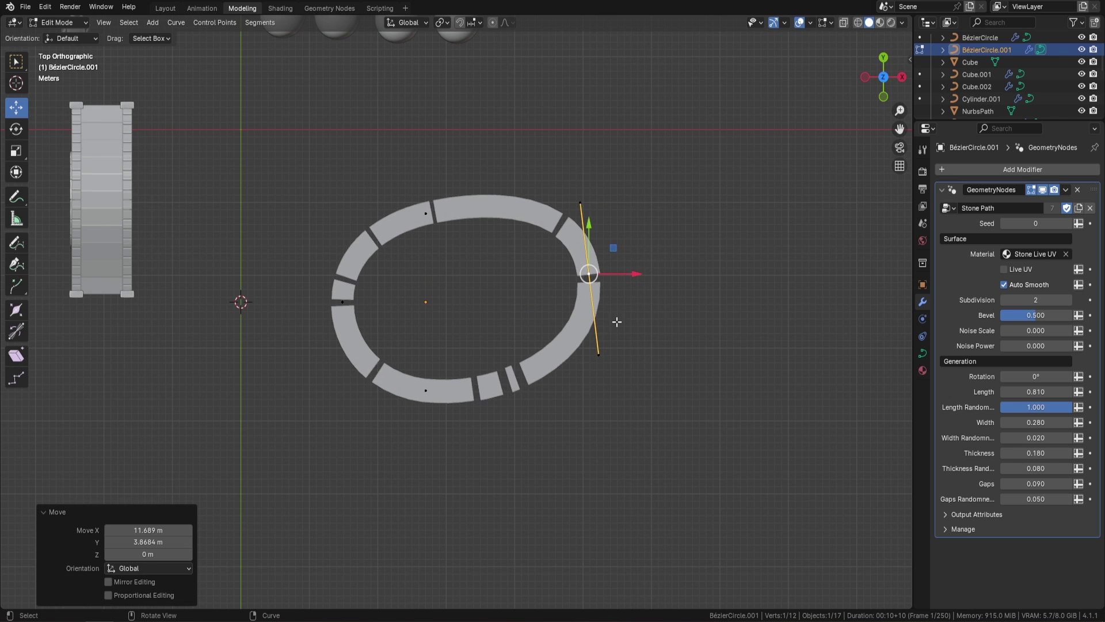
# Tilt the moved point's handle and shift the point about -3.7 m in X and 15.7 m in Y.
pyautogui.press('g')
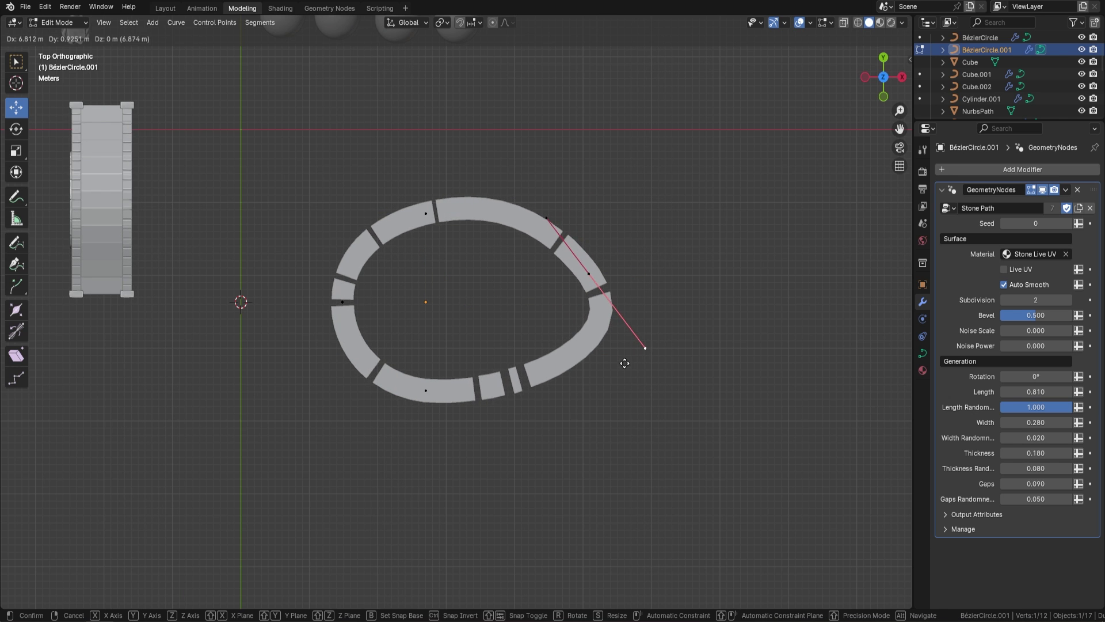
pyautogui.click(625, 362)
pyautogui.press('g')
pyautogui.click(565, 151)
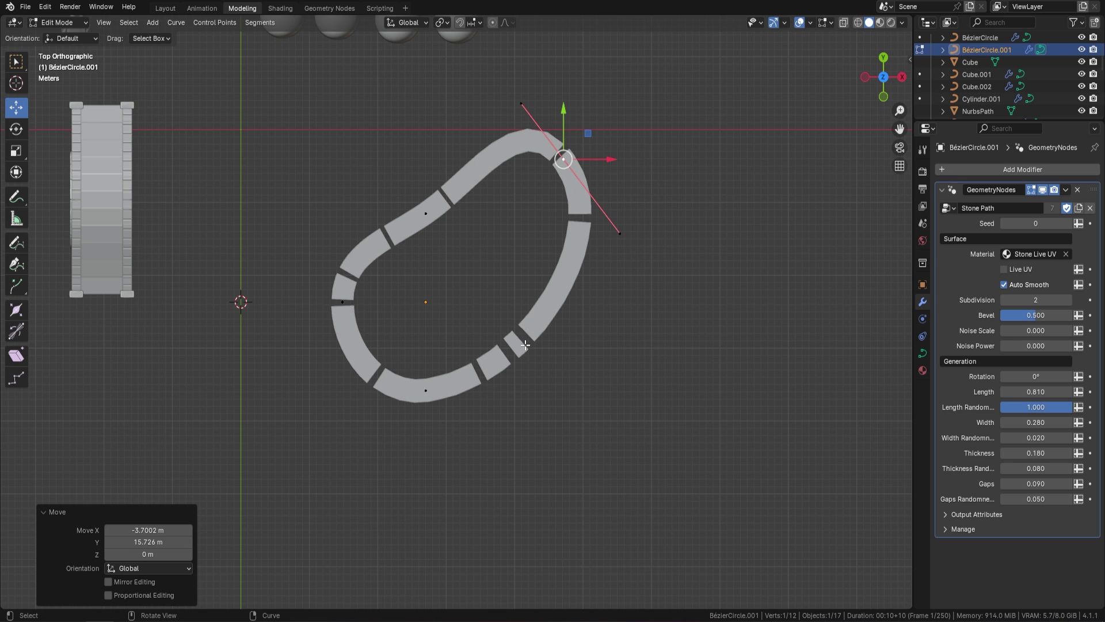
# Set the reshaped path's Gaps to 0.080 and reduce the stones' Length.
pyautogui.moveTo(1057, 477)
pyautogui.mouseDown()
pyautogui.moveTo(1025, 478)
pyautogui.moveTo(1045, 479)
pyautogui.mouseUp()
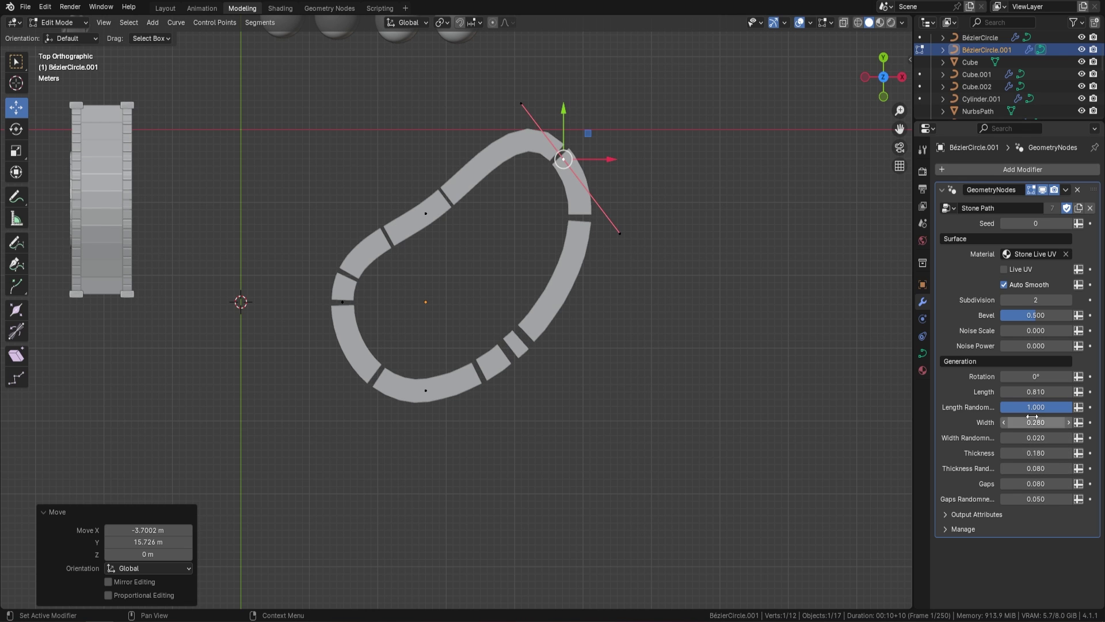
pyautogui.moveTo(1036, 391); pyautogui.dragTo(1002, 392)
pyautogui.moveTo(642, 383); pyautogui.dragTo(577, 198, button='middle')
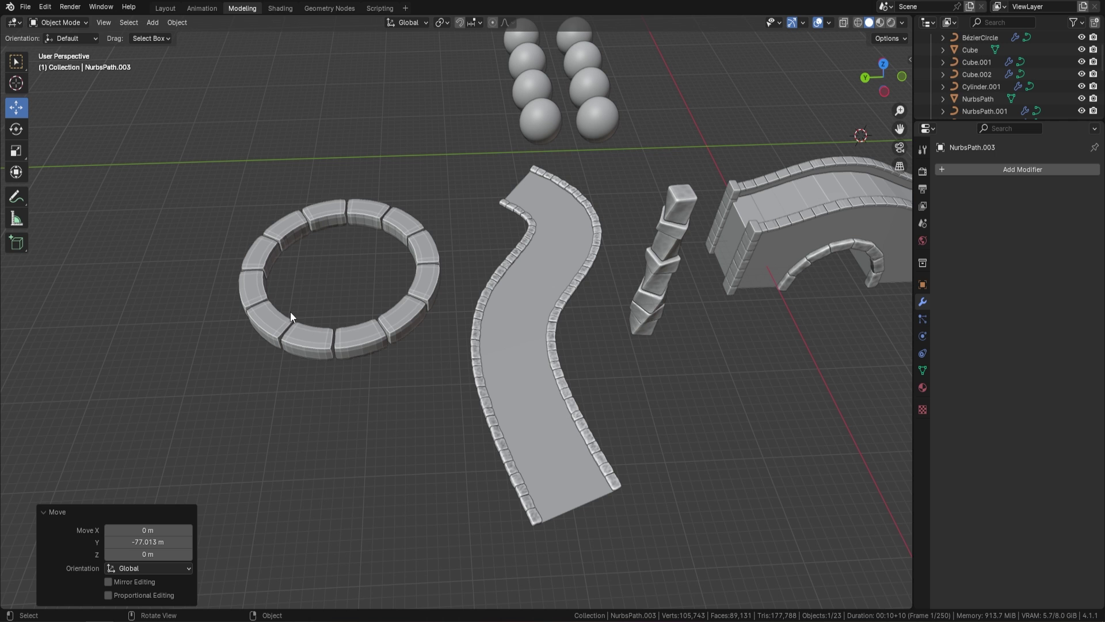
# Edit the plain curved road mesh beside the bridge and select the edges along both of its long sides.
pyautogui.scroll(-4, 443, 278)
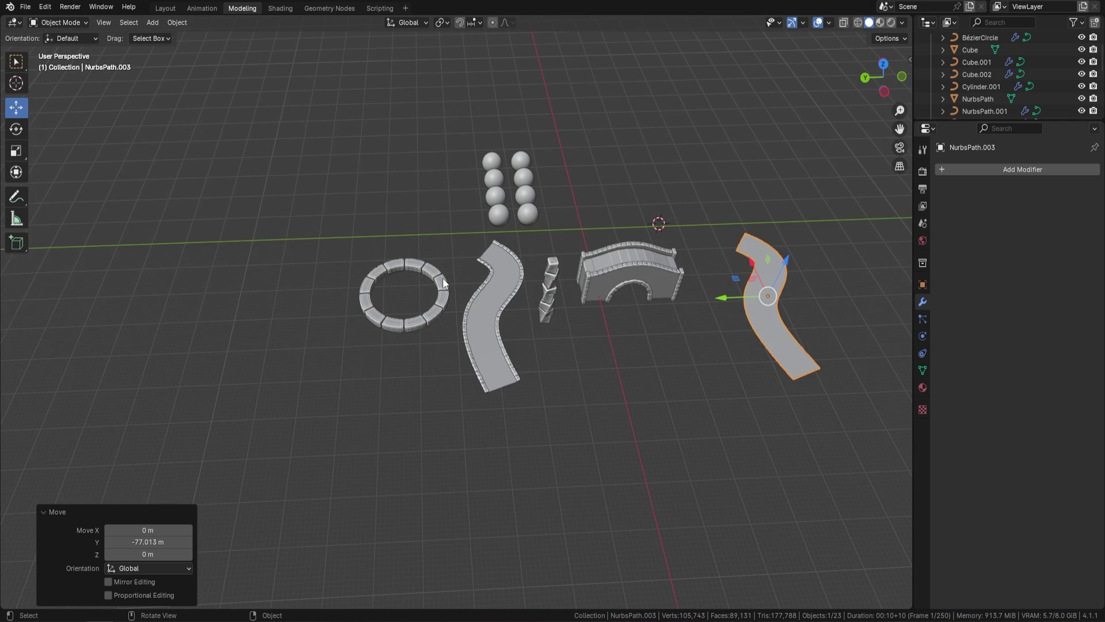
pyautogui.keyDown('shift'); pyautogui.moveTo(444, 278); pyautogui.dragTo(353, 271, button='middle'); pyautogui.keyUp('shift')
pyautogui.scroll(4, 354, 272)
pyautogui.keyDown('shift'); pyautogui.moveTo(242, 288); pyautogui.dragTo(346, 291, button='middle'); pyautogui.keyUp('shift')
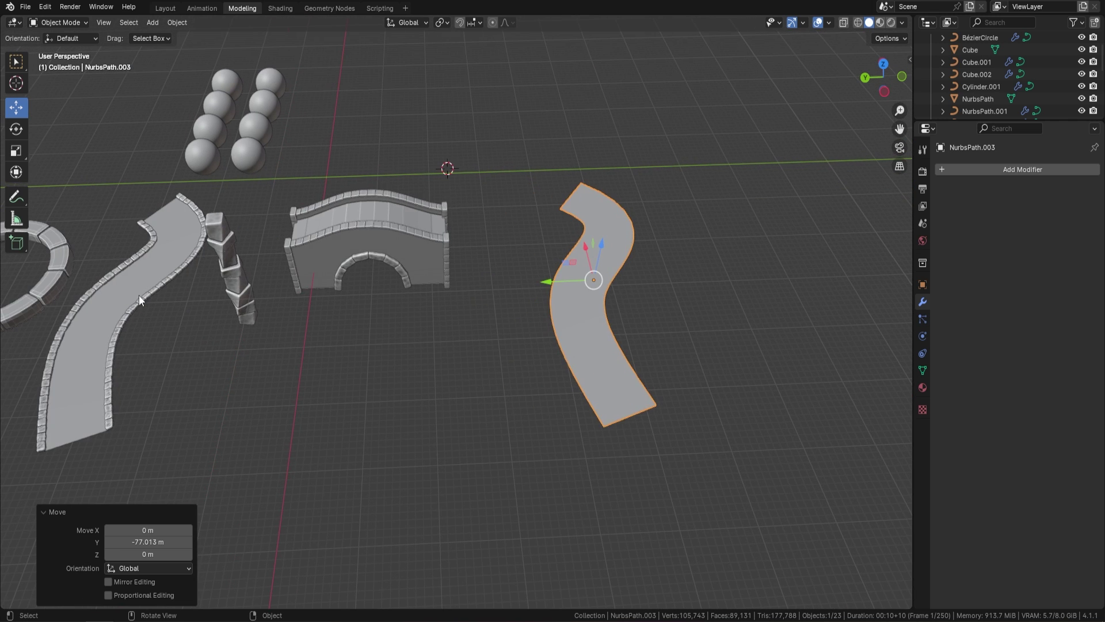
pyautogui.moveTo(623, 315); pyautogui.dragTo(447, 354, button='middle')
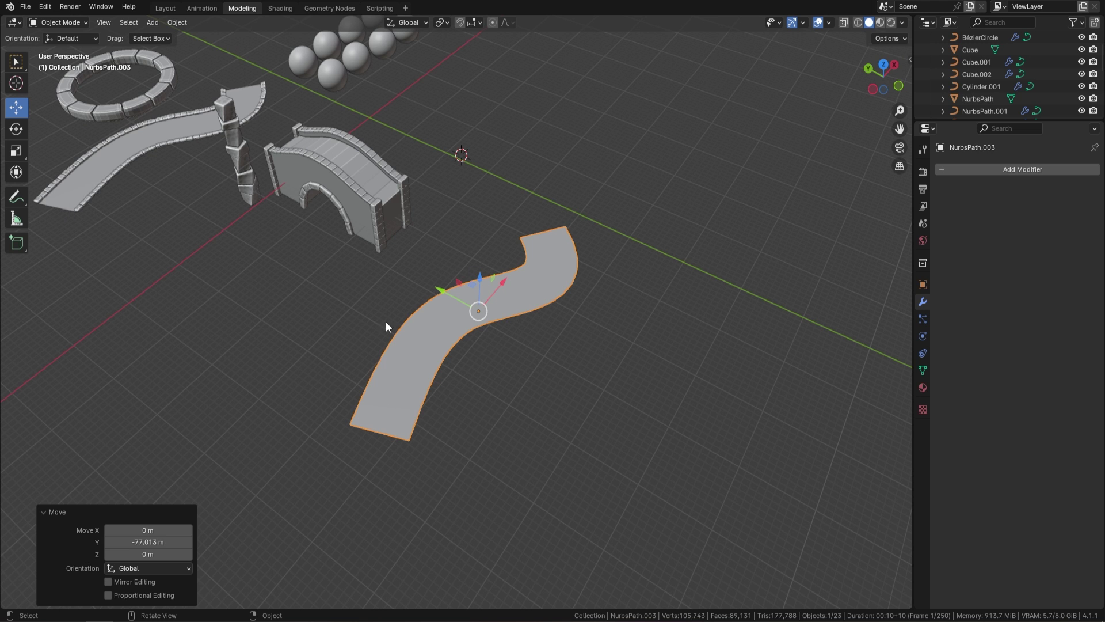
pyautogui.scroll(2, 495, 304)
pyautogui.press('Tab')
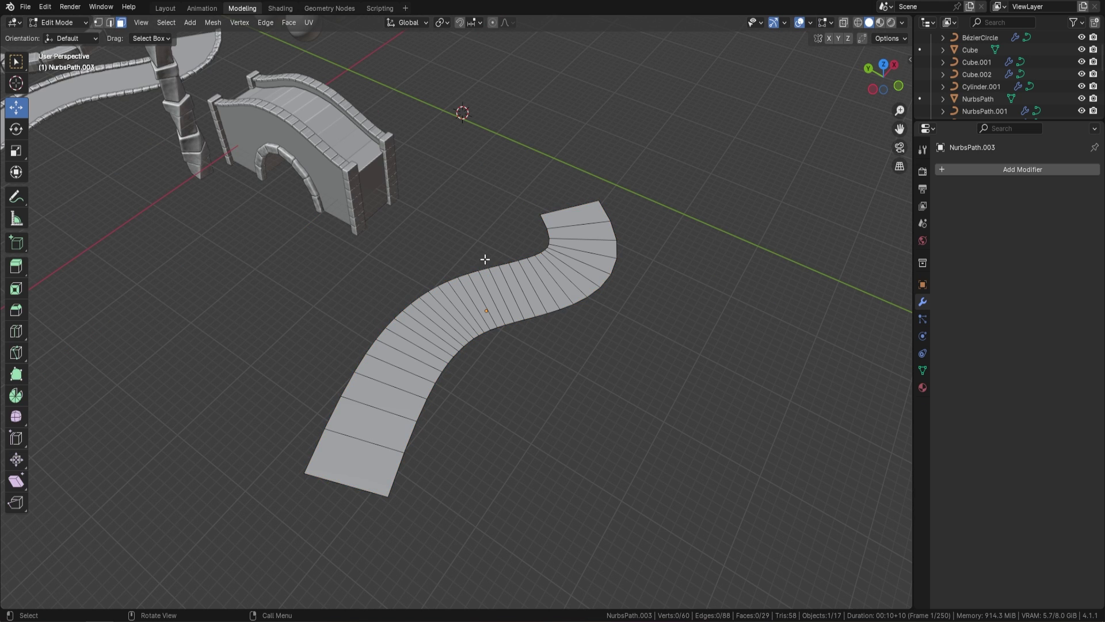
pyautogui.click(112, 22)
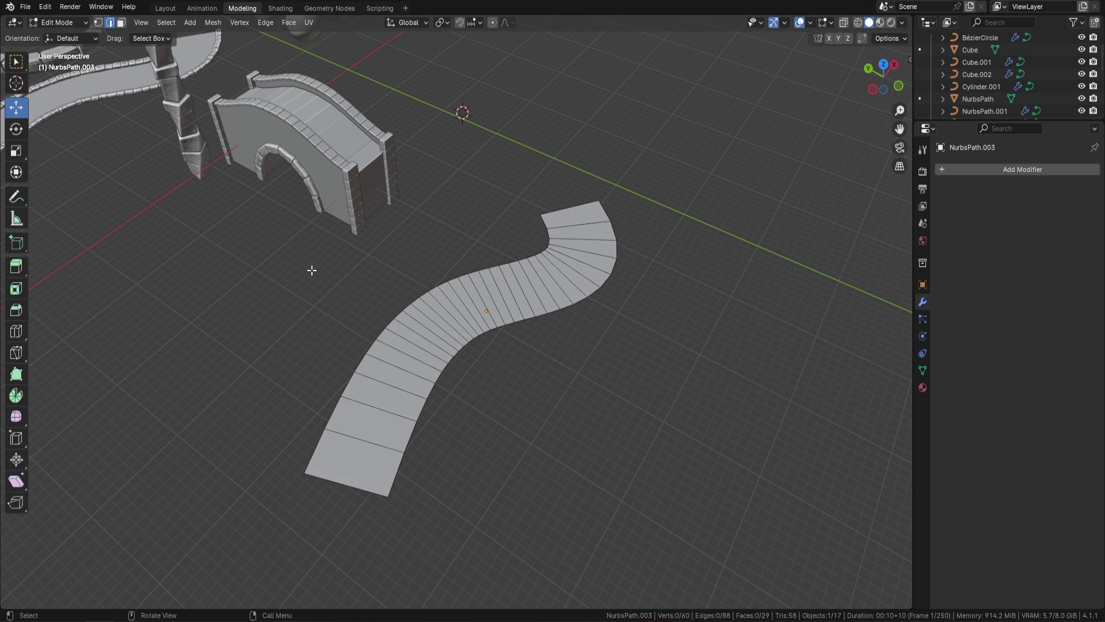
pyautogui.keyDown('alt'); pyautogui.click(398, 461); pyautogui.keyUp('alt')
pyautogui.moveTo(452, 385); pyautogui.dragTo(499, 345, button='middle')
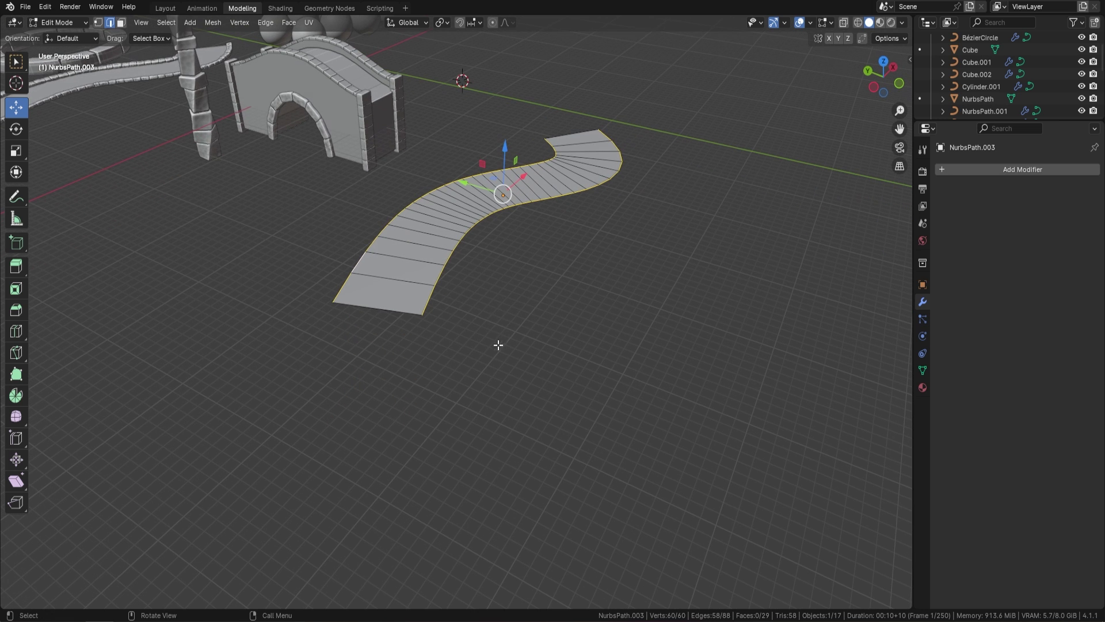
# Duplicate the selected side edges in place and raise the copies about 1.16 m in Z.
pyautogui.hotkey('shift', 'd')
pyautogui.press('Escape')
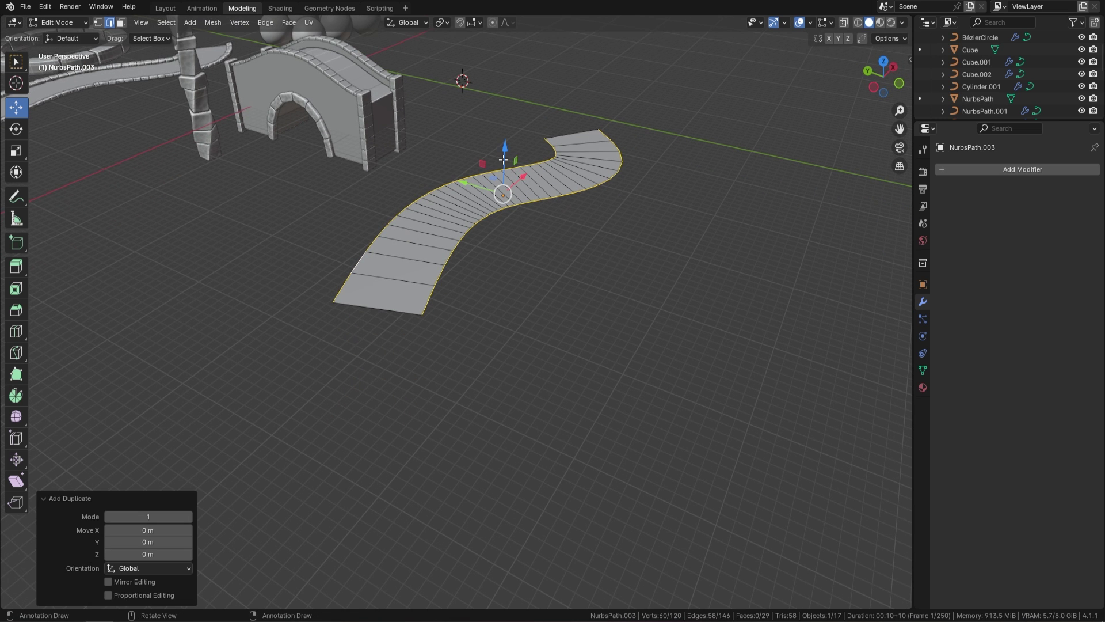
pyautogui.moveTo(504, 159); pyautogui.dragTo(504, 136)
pyautogui.scroll(-2, 505, 172)
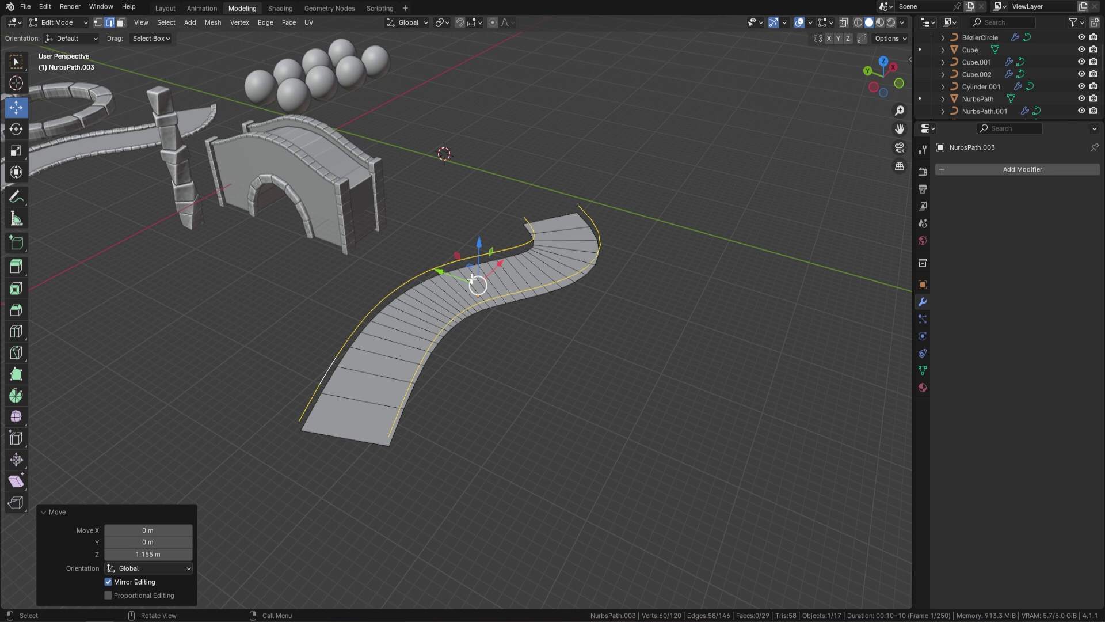
# Separate the raised edges from the road into their own object and return to Object Mode.
pyautogui.press('p')
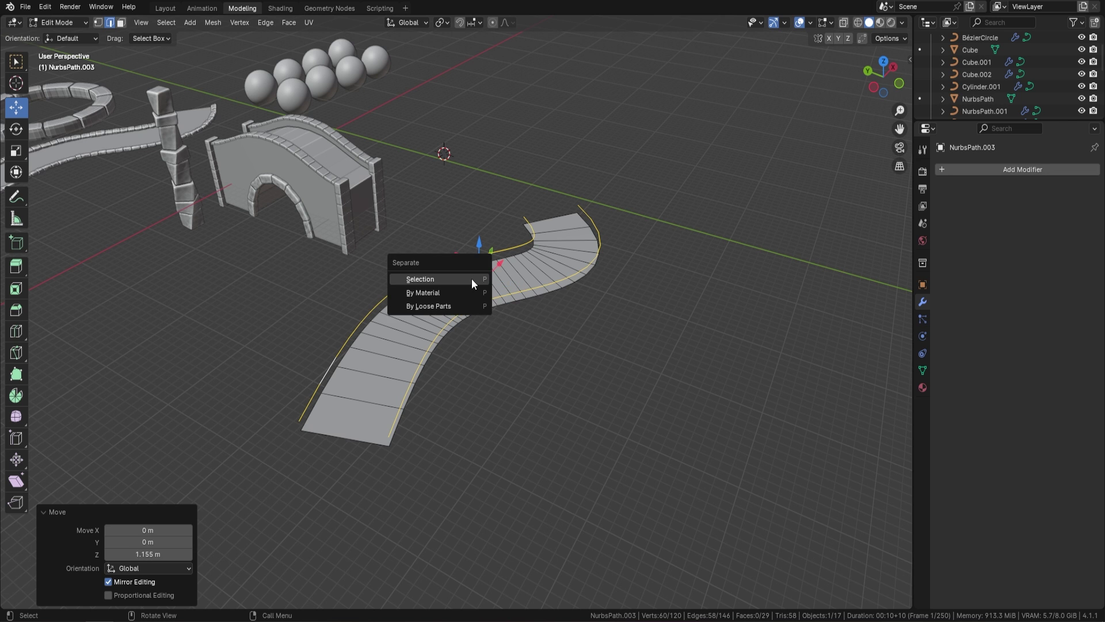
pyautogui.click(472, 279)
pyautogui.press('Tab')
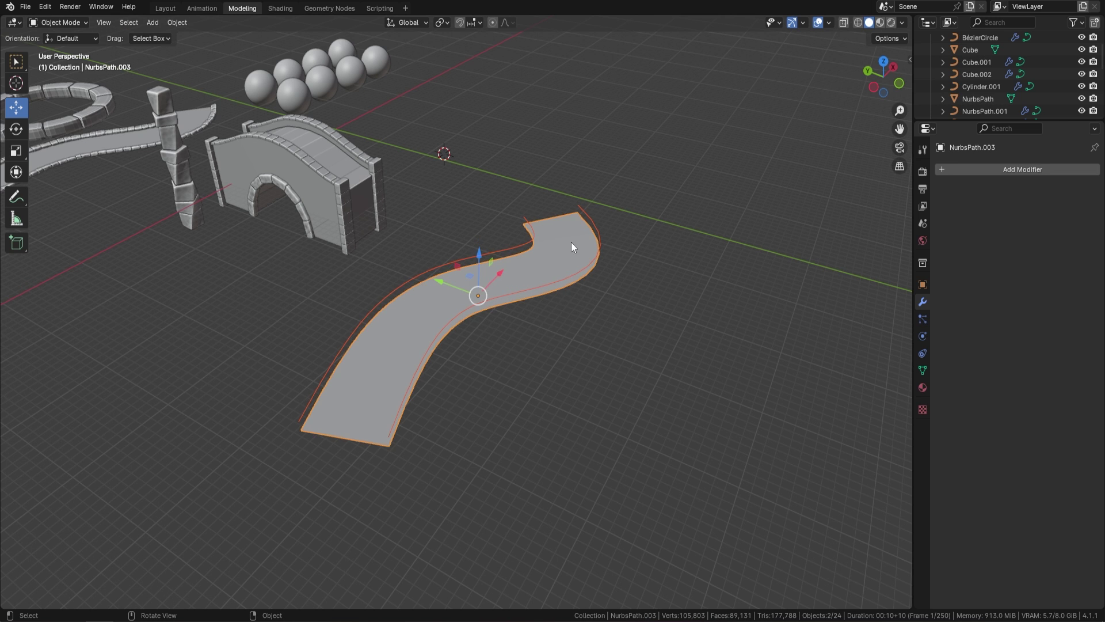
# Select only the separated edge object above the road and convert it to a curve.
pyautogui.click(507, 248)
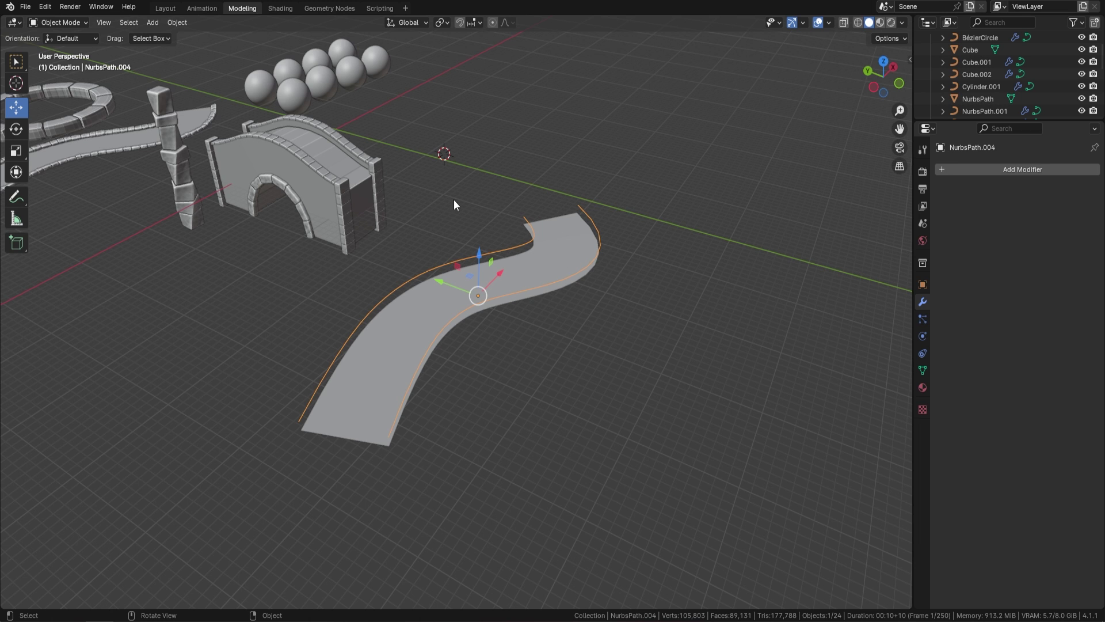
pyautogui.click(175, 23)
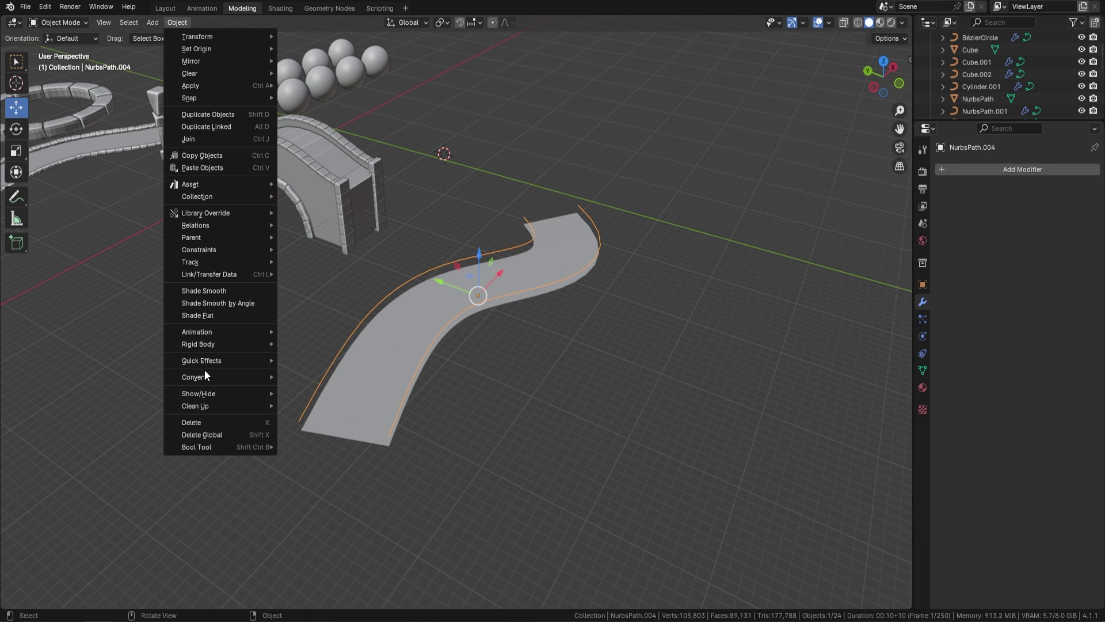
pyautogui.moveTo(203, 375)
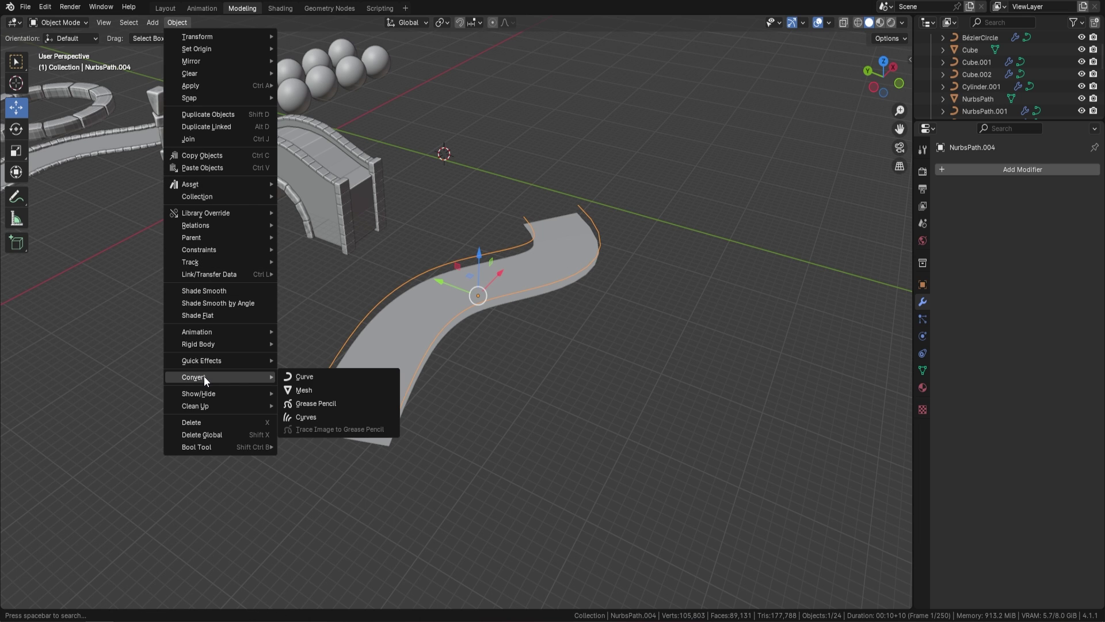
pyautogui.click(315, 378)
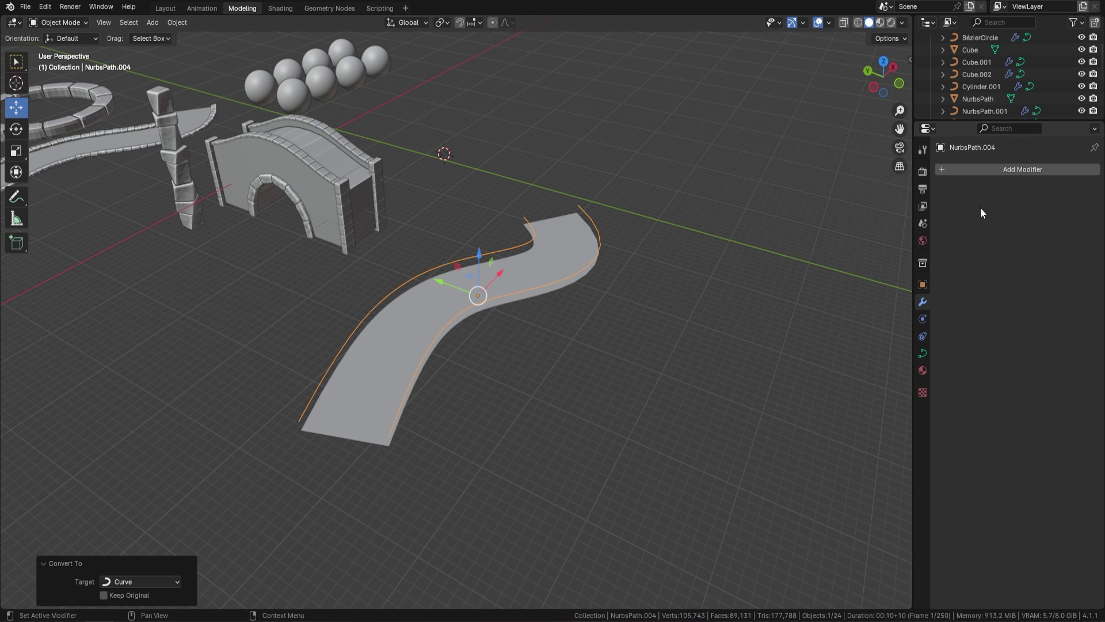
# Add a Geometry Nodes modifier to the edge curve and assign the Stone Path node group.
pyautogui.click(1009, 171)
pyautogui.click(998, 179)
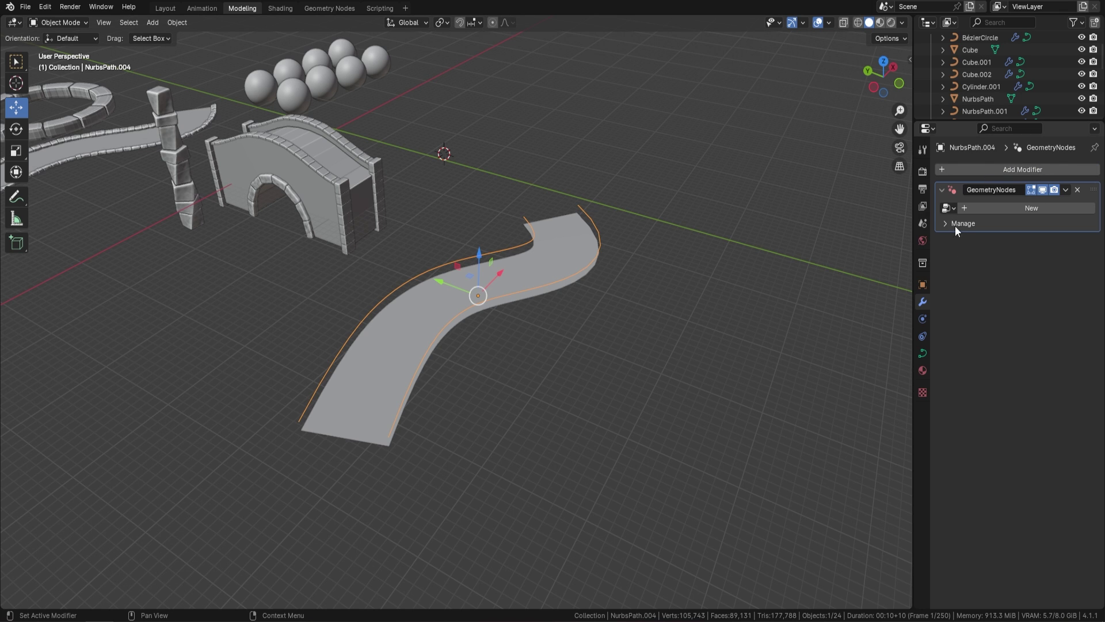
pyautogui.click(948, 208)
pyautogui.click(846, 227)
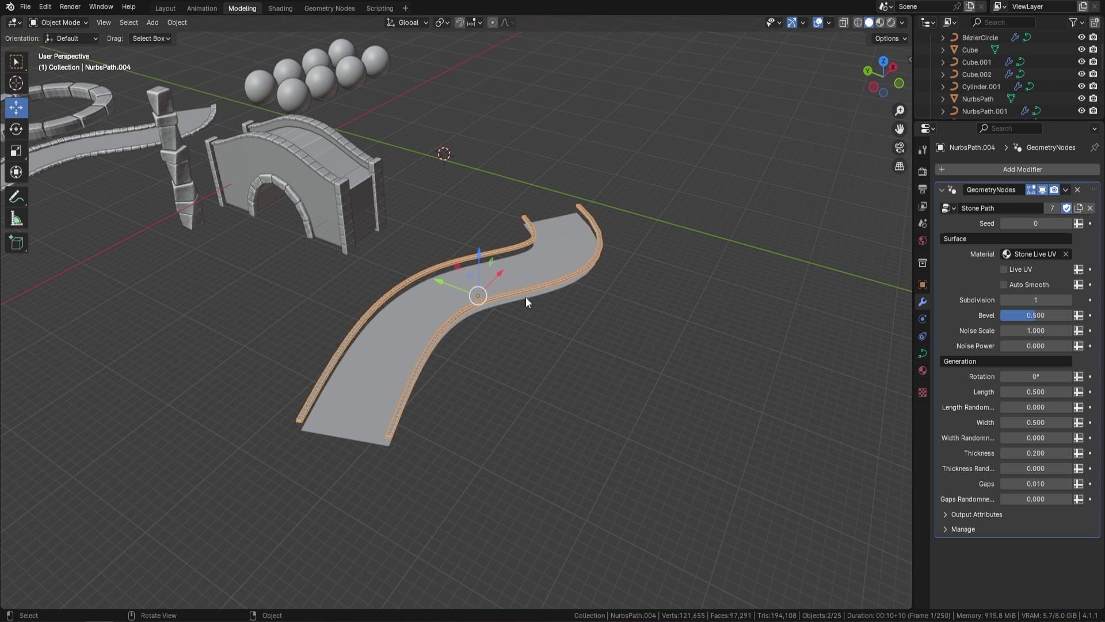
# Enlarge the road border stones with Length 3.500, Thickness 0.710 and Width 1.520.
pyautogui.scroll(4, 527, 297)
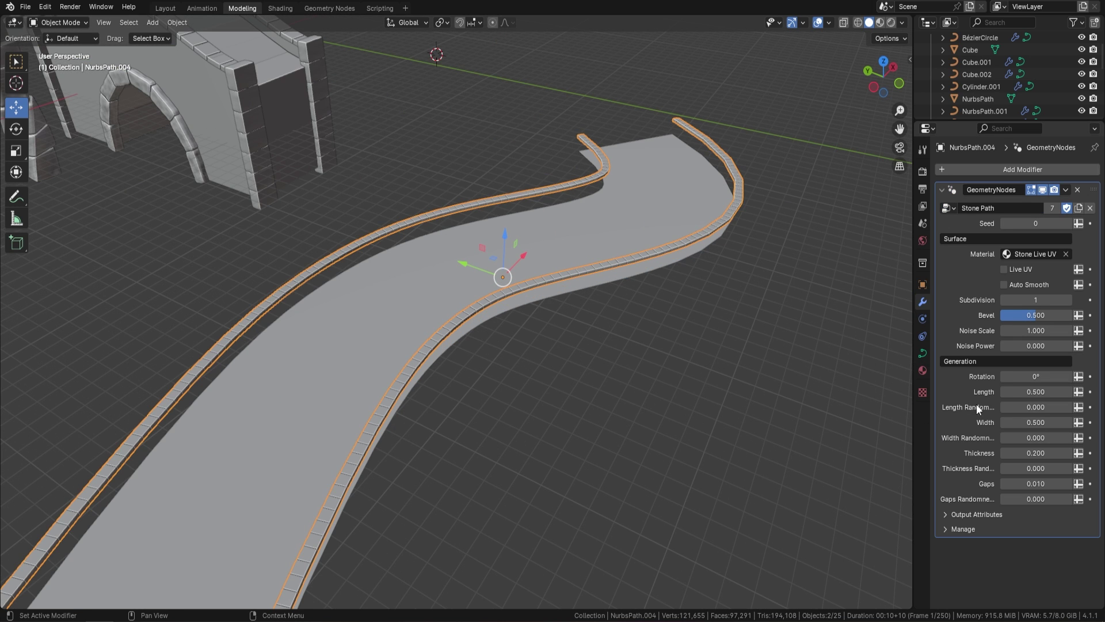
pyautogui.moveTo(1035, 391); pyautogui.dragTo(1093, 392)
pyautogui.moveTo(1030, 453); pyautogui.dragTo(1063, 453)
pyautogui.moveTo(1015, 422); pyautogui.dragTo(1059, 423)
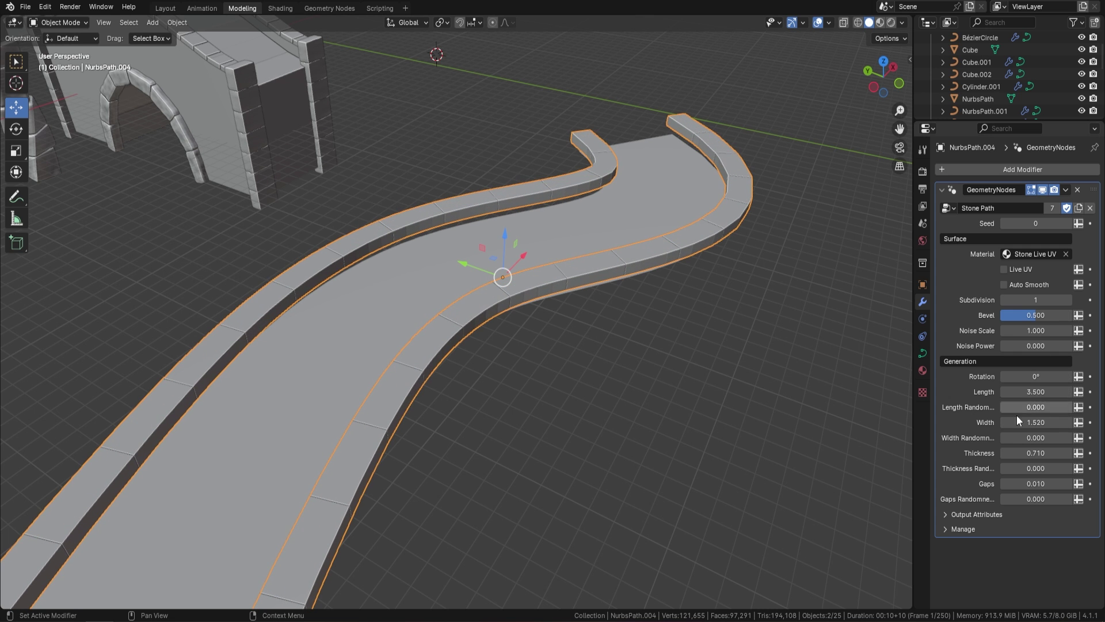
pyautogui.scroll(-5, 540, 354)
pyautogui.scroll(3, 560, 322)
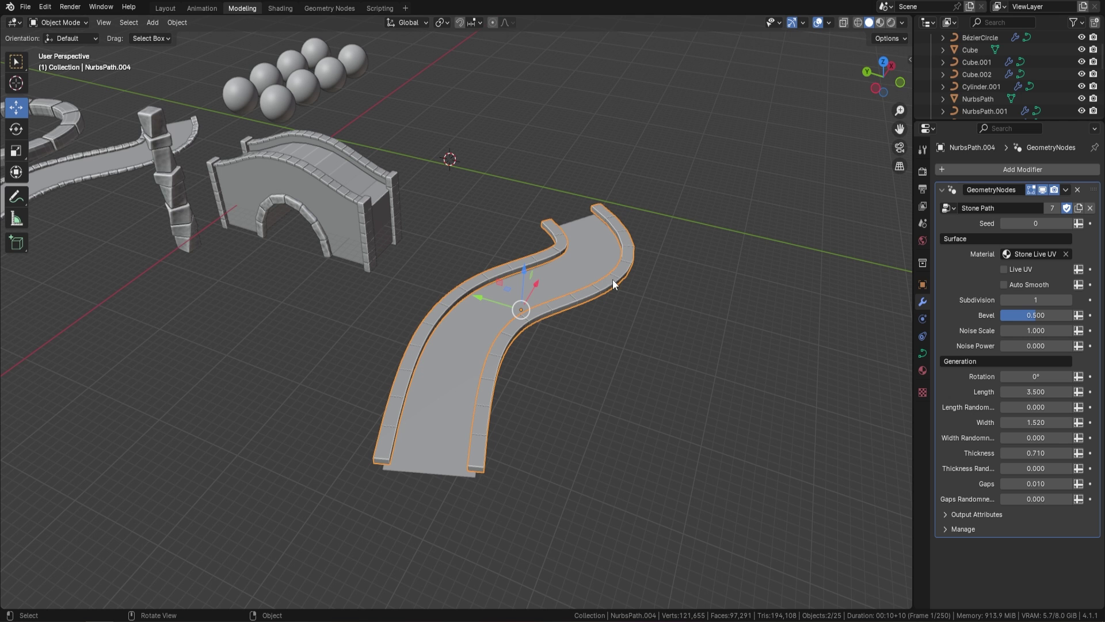
# Switch the viewport to Material Preview shading to display the road and border materials.
pyautogui.click(879, 23)
pyautogui.scroll(2, 548, 325)
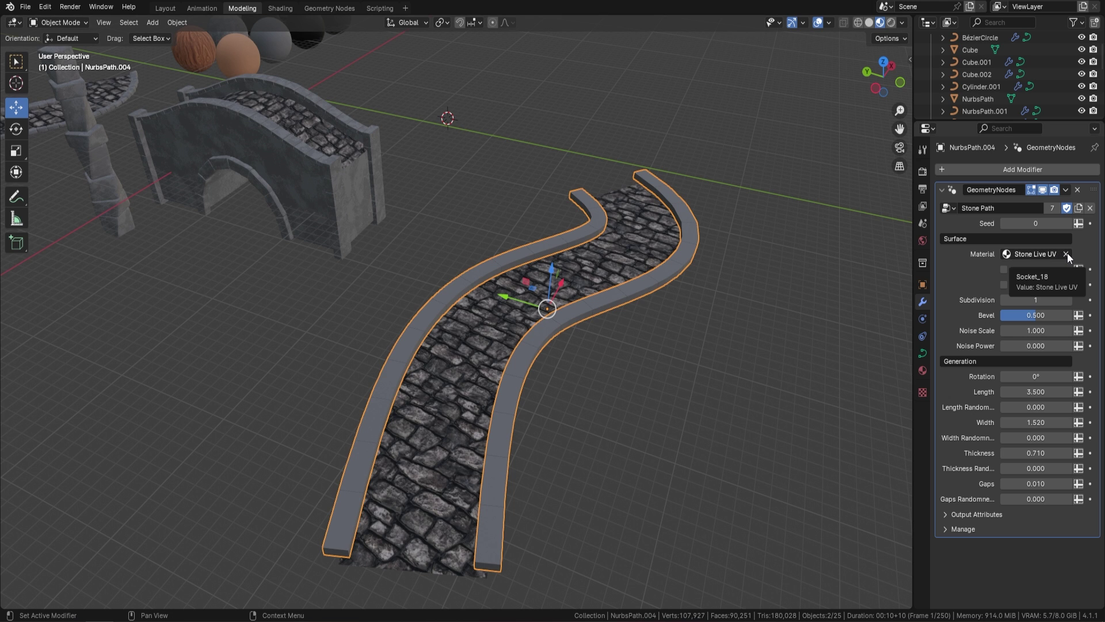
# Examine the materials assigned to the wood and stone sample spheres, comparing the Live UV versions with the regular Wood material.
pyautogui.scroll(-5, 379, 158)
pyautogui.keyDown('shift'); pyautogui.moveTo(379, 158); pyautogui.dragTo(387, 258, button='middle'); pyautogui.keyUp('shift')
pyautogui.scroll(3, 497, 300)
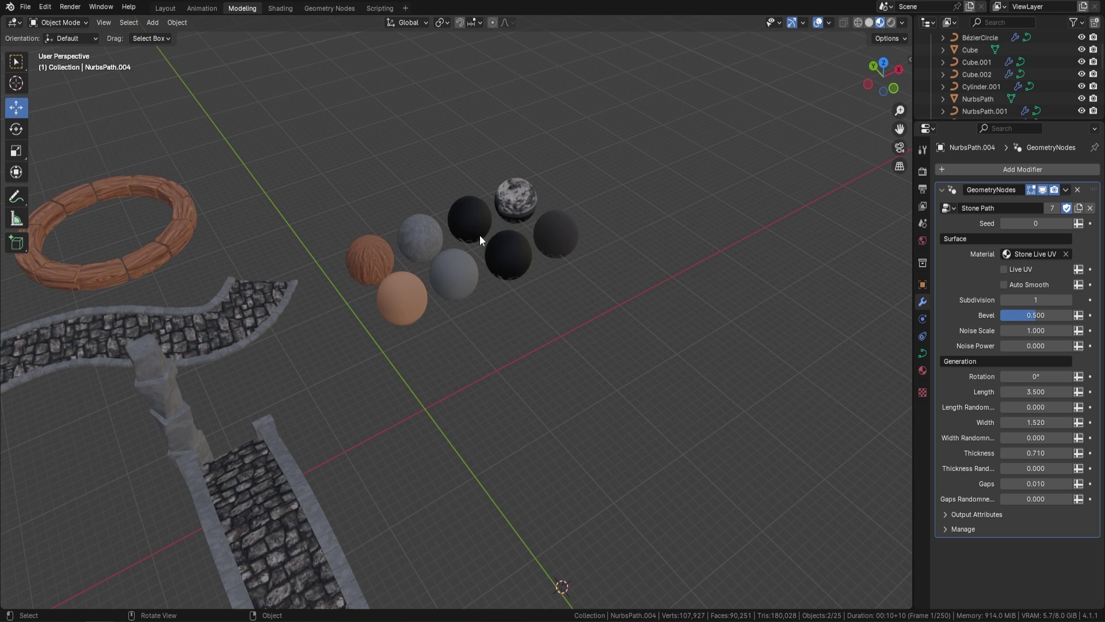
pyautogui.scroll(2, 480, 239)
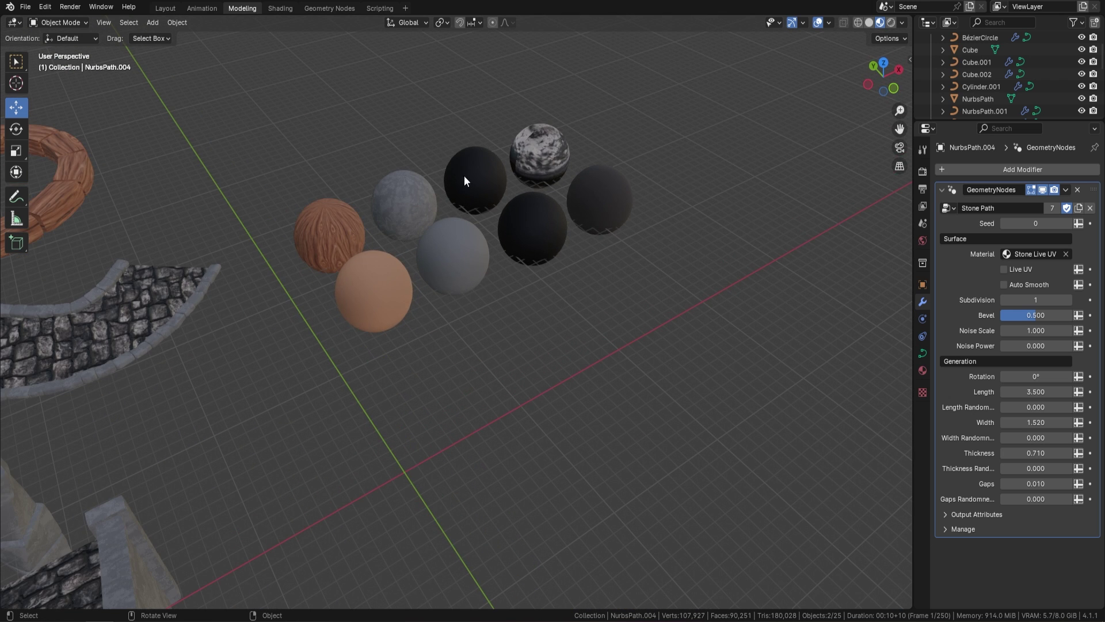
pyautogui.click(376, 296)
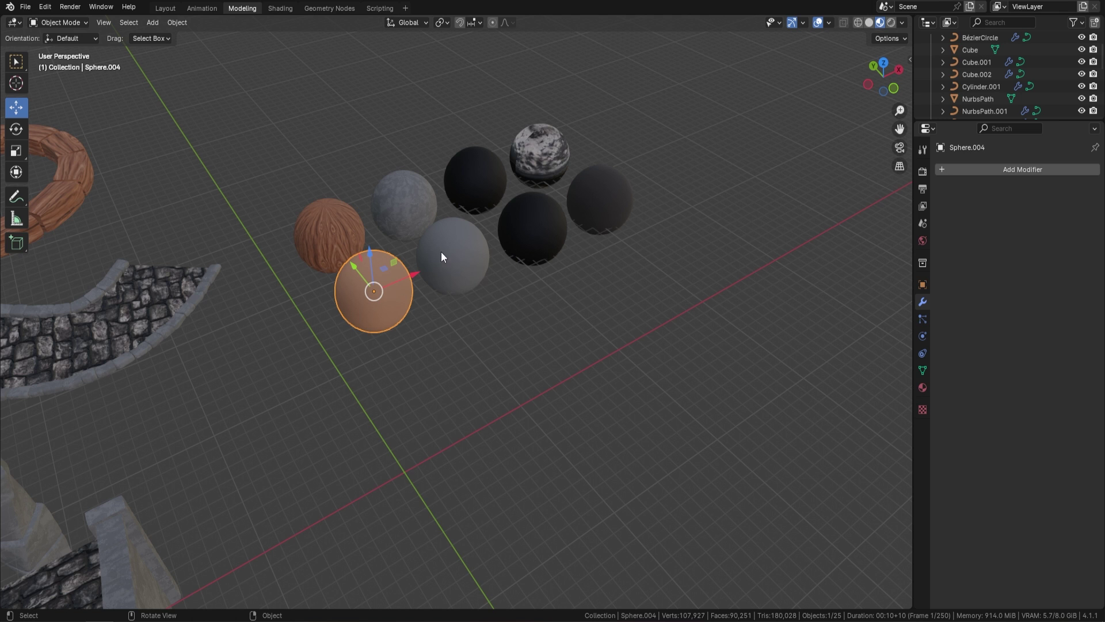
pyautogui.click(923, 388)
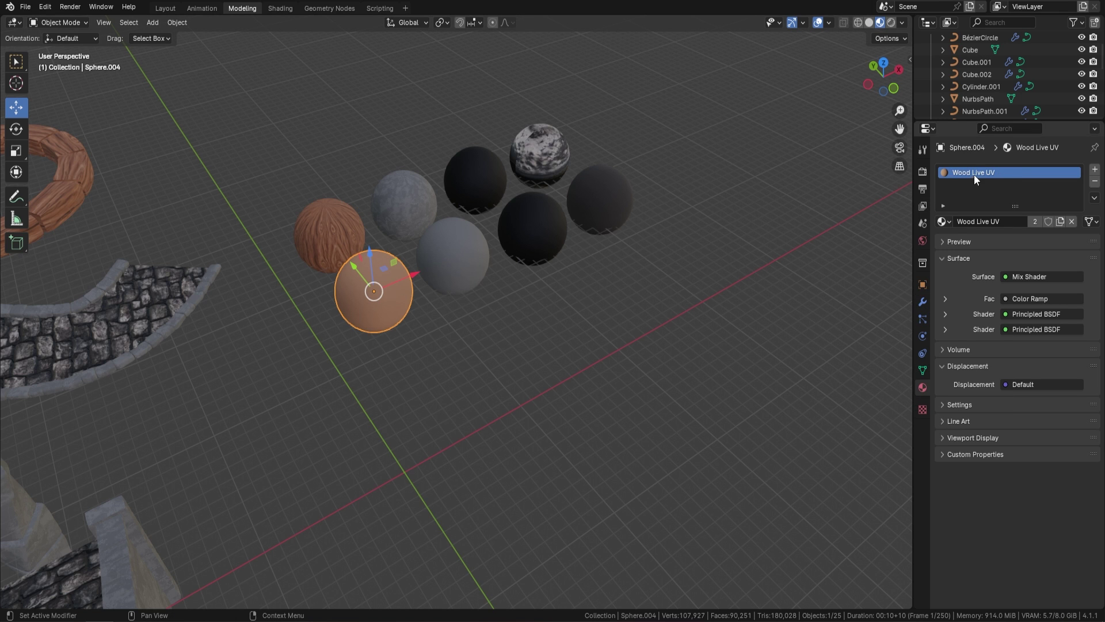
pyautogui.click(479, 257)
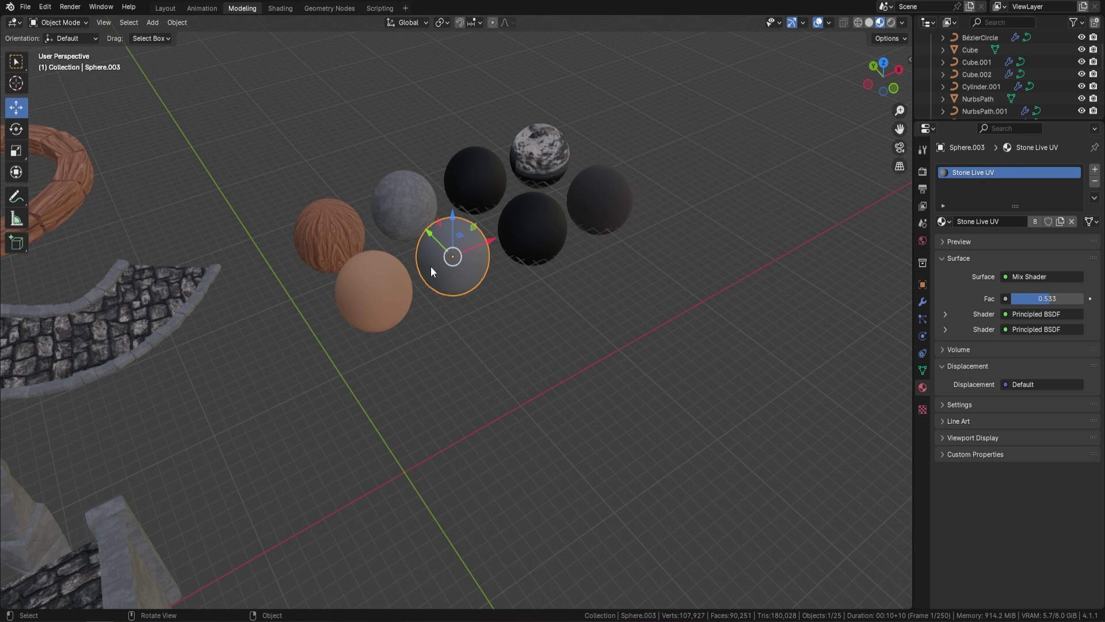
pyautogui.click(352, 223)
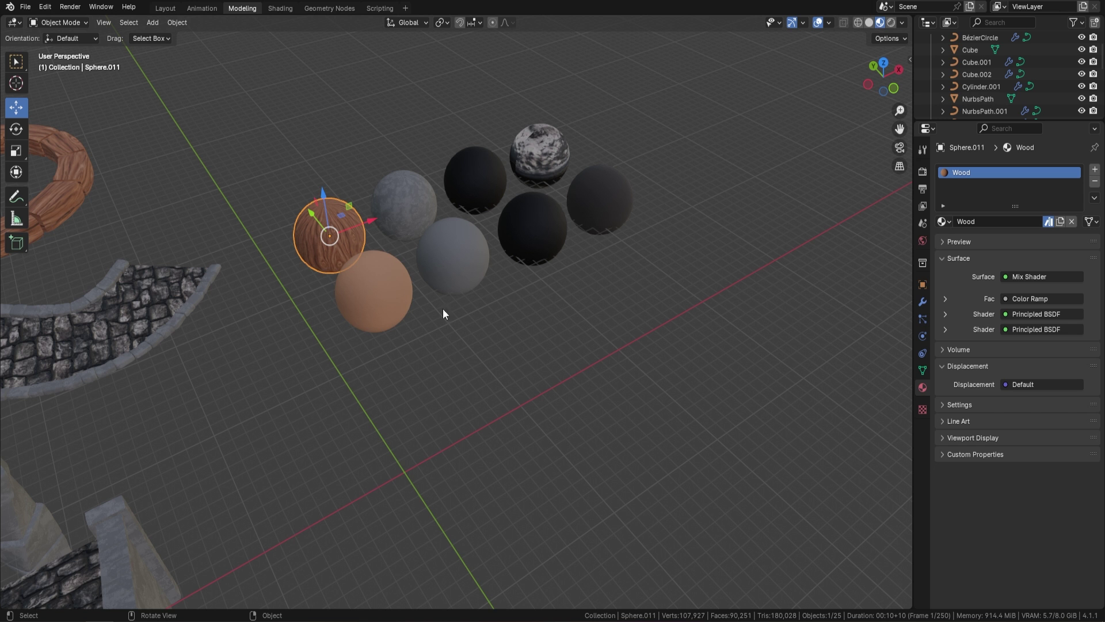
pyautogui.click(401, 292)
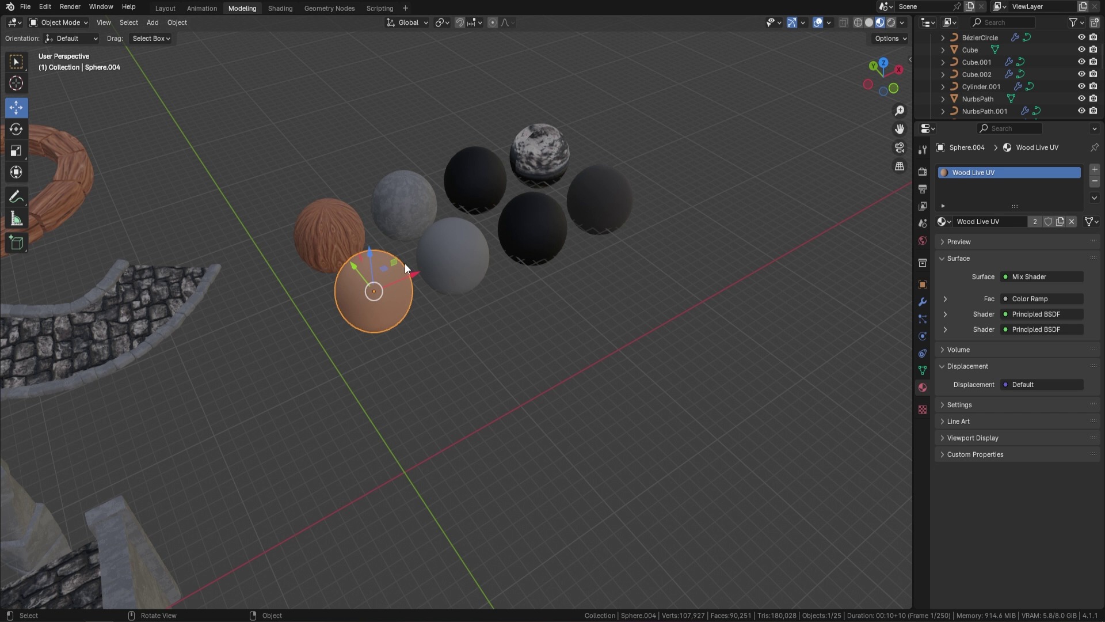
# Select the road border curve and replace its Stone Path material with Wood.
pyautogui.scroll(-5, 426, 263)
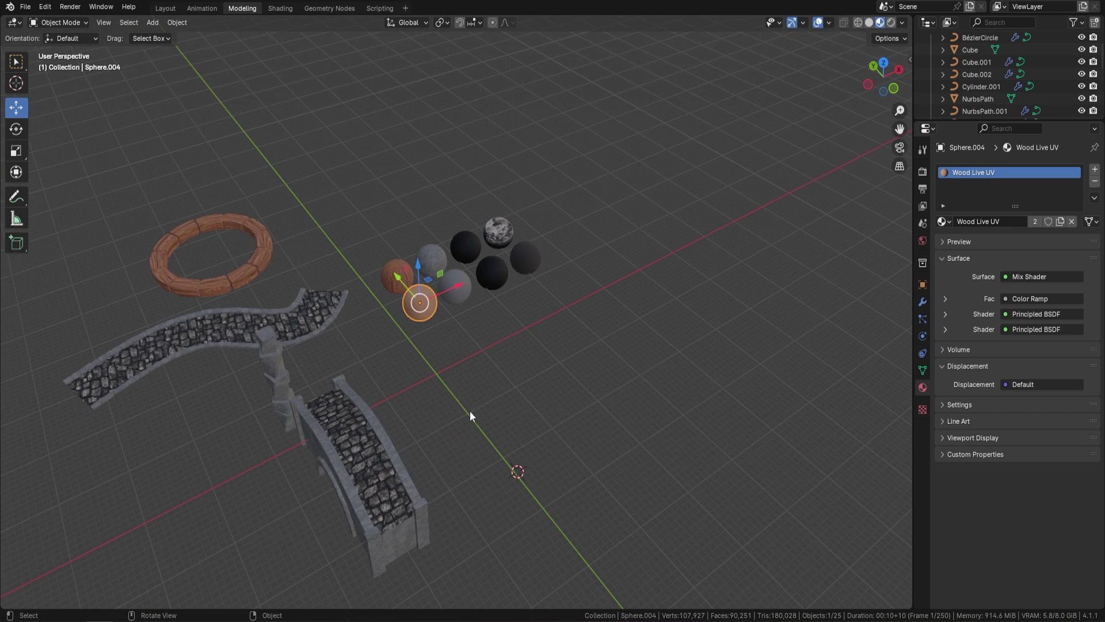
pyautogui.moveTo(469, 415); pyautogui.dragTo(611, 318, button='middle')
pyautogui.click(618, 328)
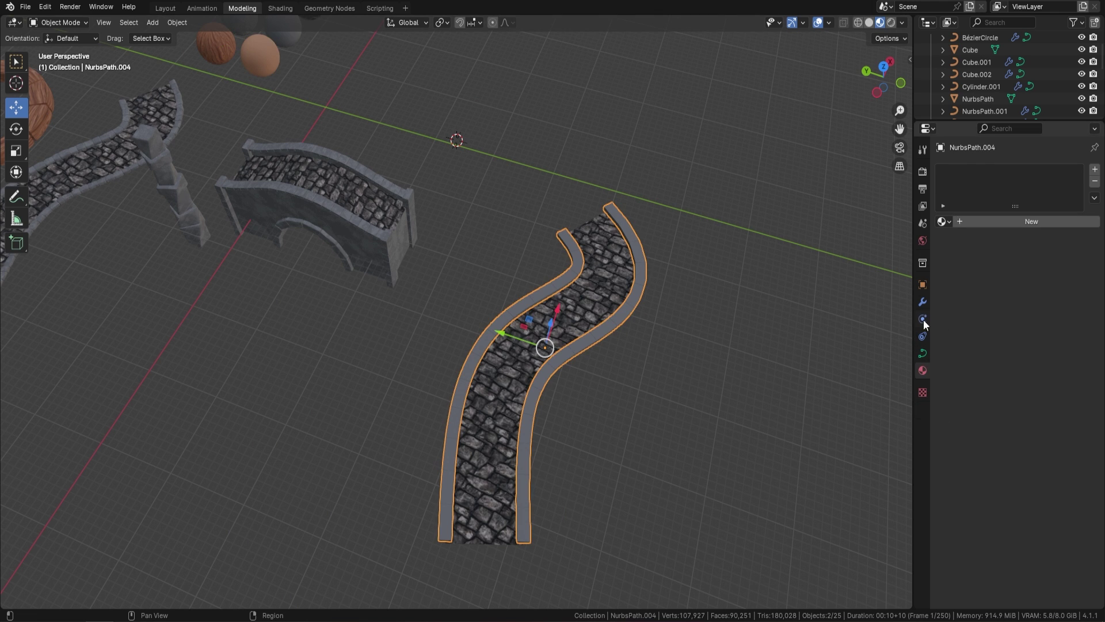
pyautogui.click(923, 302)
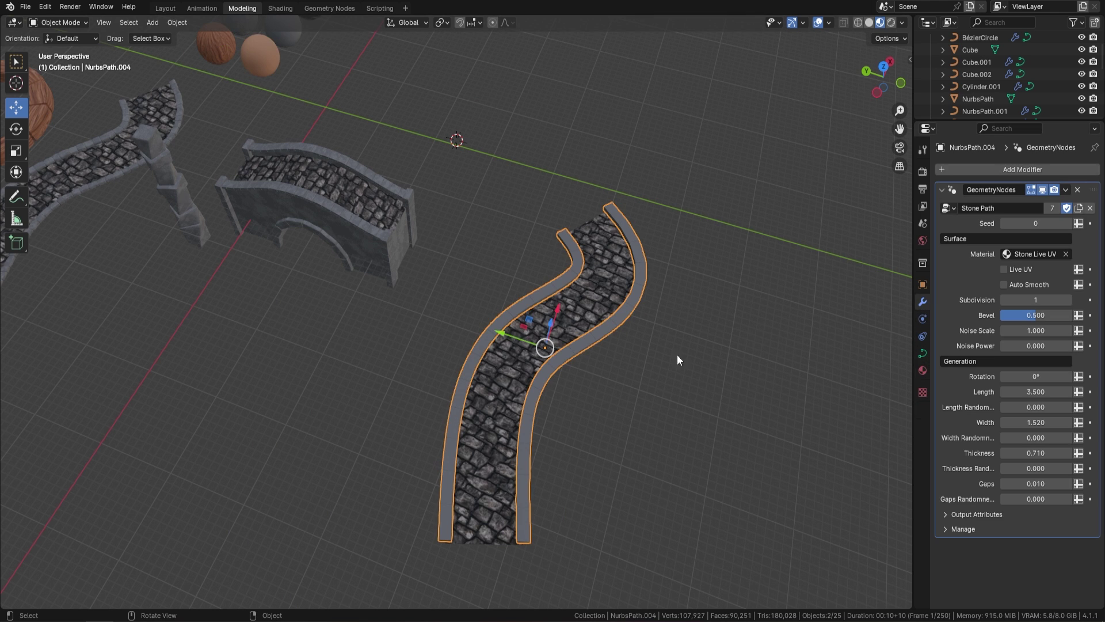
pyautogui.click(1066, 254)
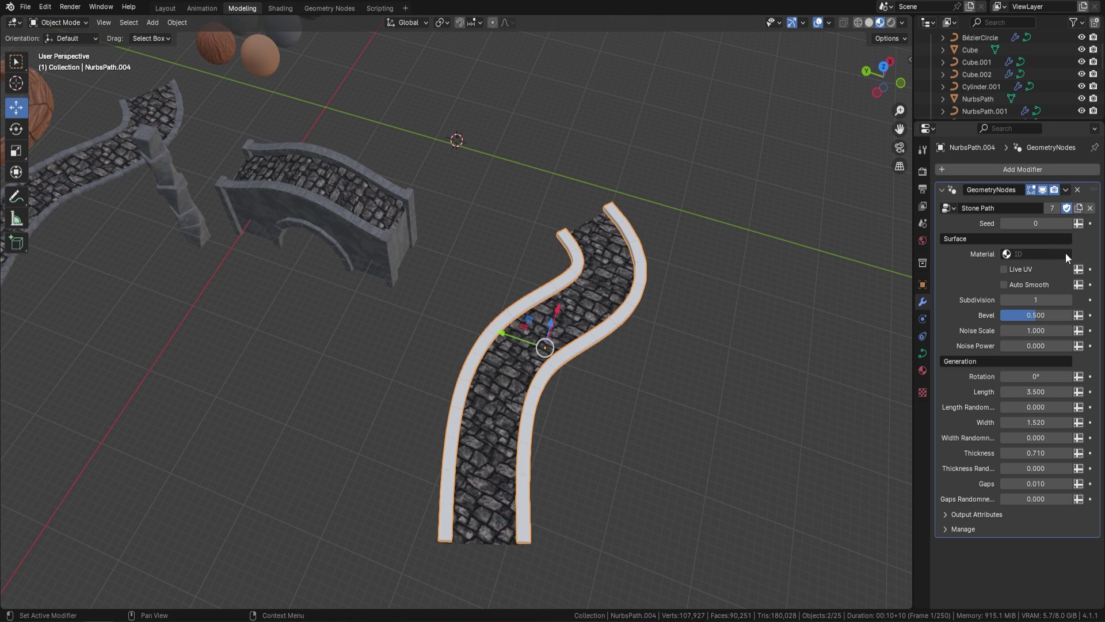
pyautogui.click(1026, 254)
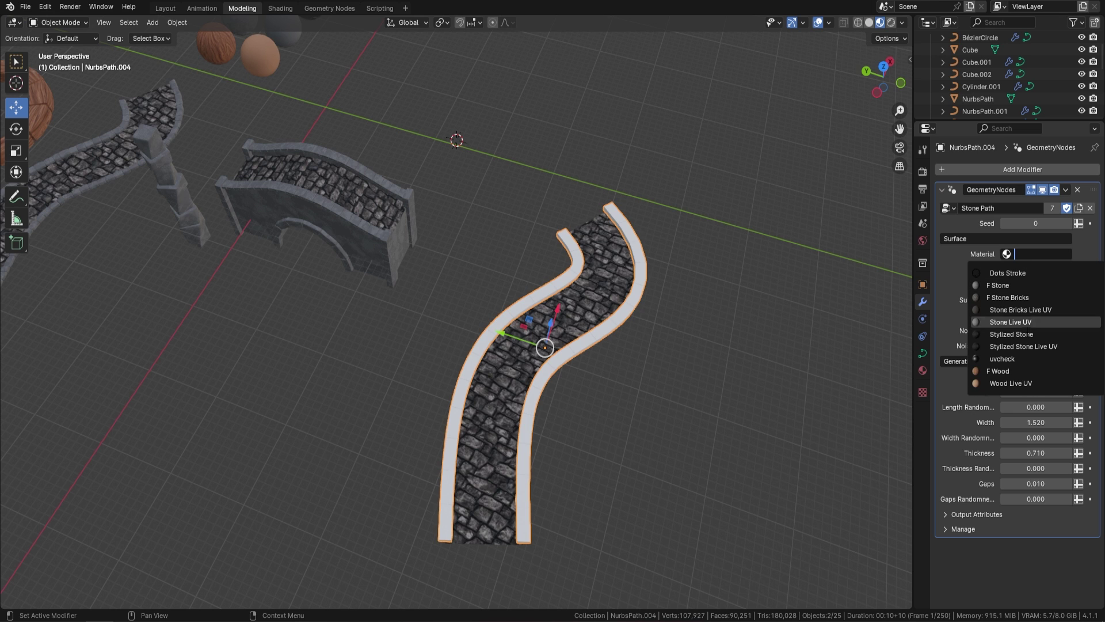
pyautogui.click(1015, 372)
pyautogui.moveTo(610, 327); pyautogui.dragTo(555, 313, button='middle')
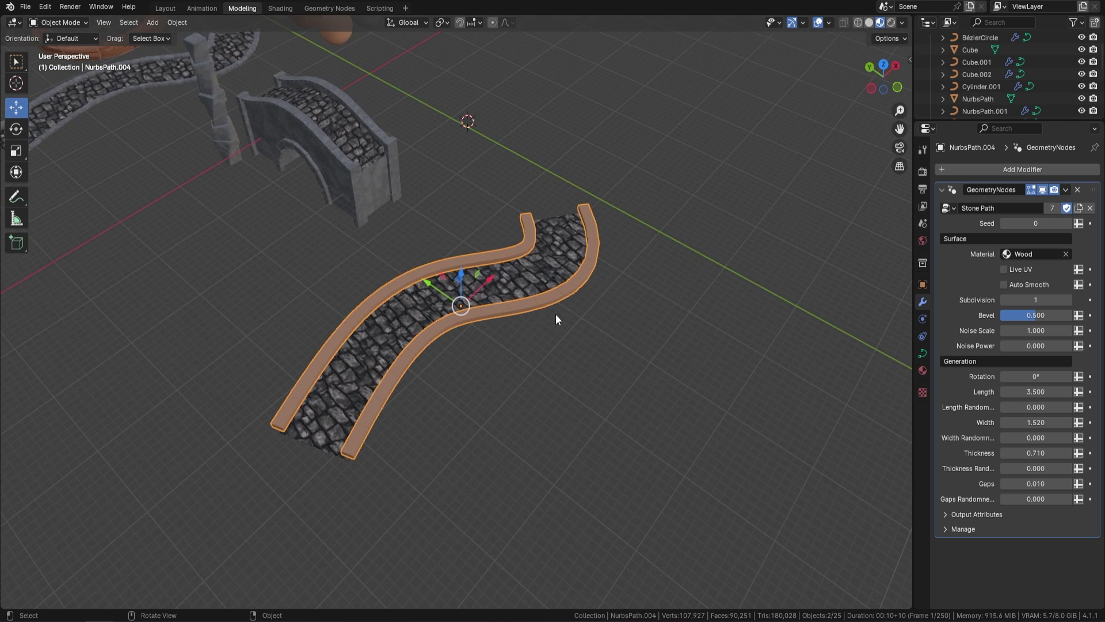
pyautogui.scroll(4, 555, 313)
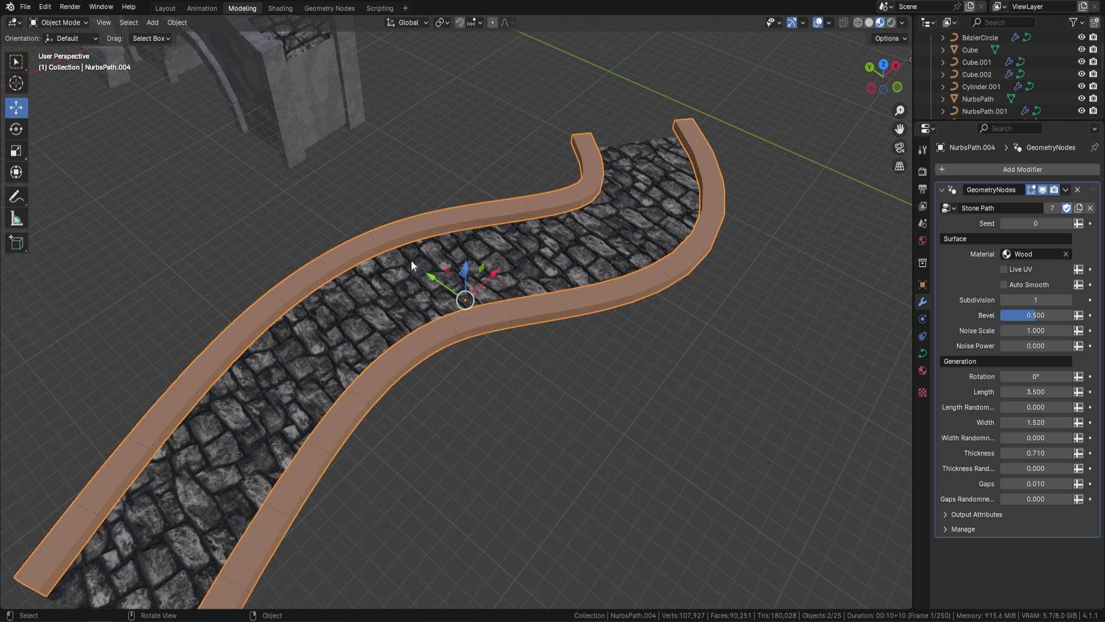
pyautogui.scroll(-4, 370, 301)
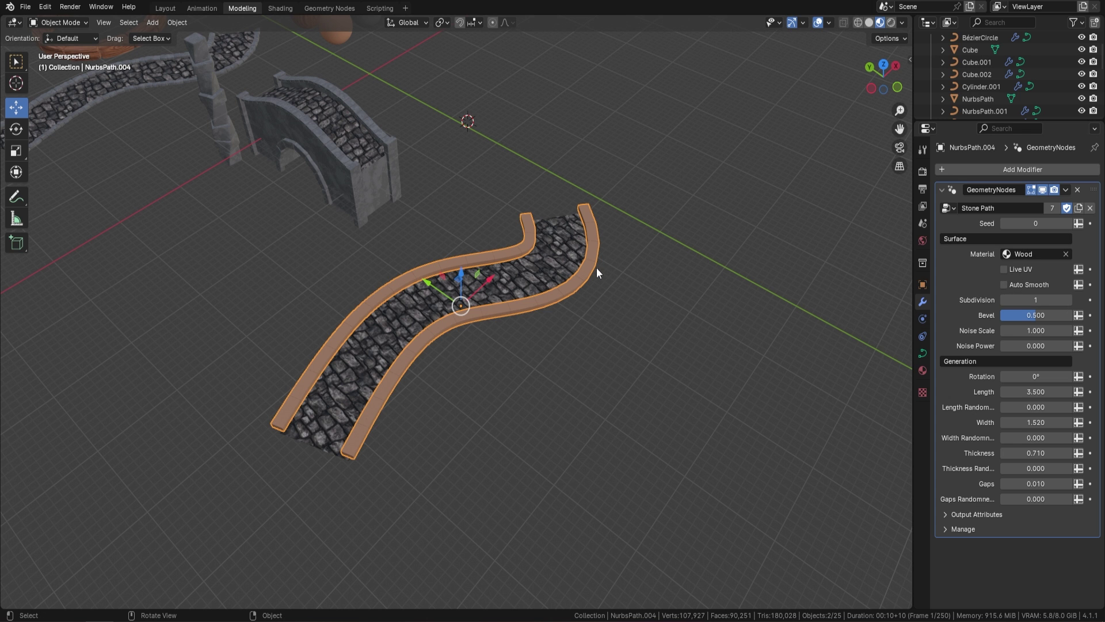
# Select the textured Wood sample sphere and show its object shader nodes in the Shading workspace.
pyautogui.moveTo(642, 205); pyautogui.dragTo(482, 275, button='middle')
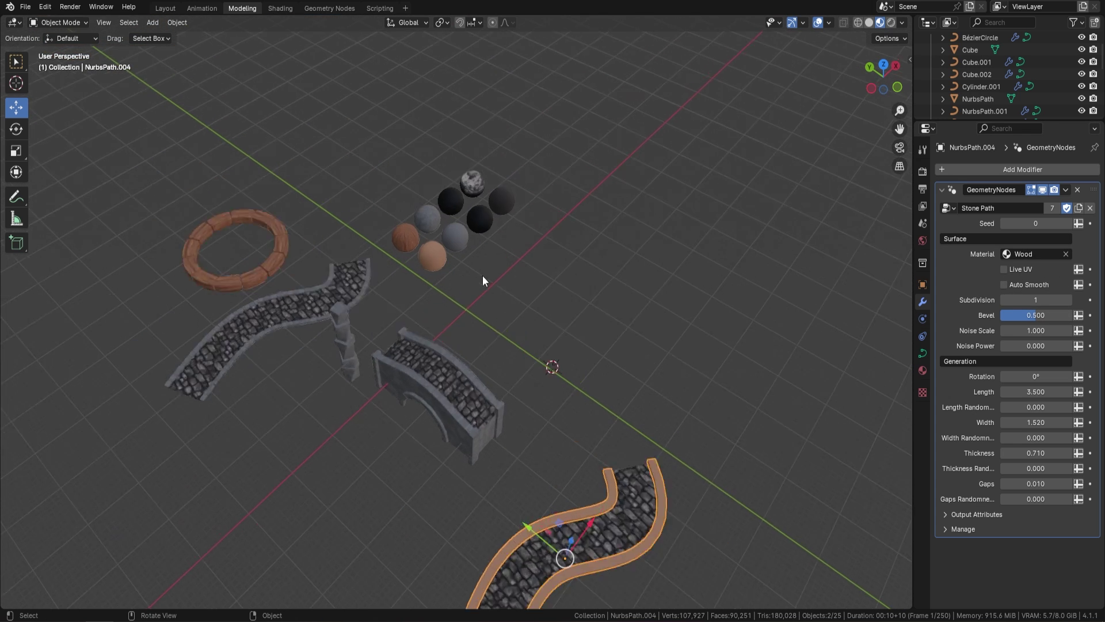
pyautogui.scroll(4, 482, 275)
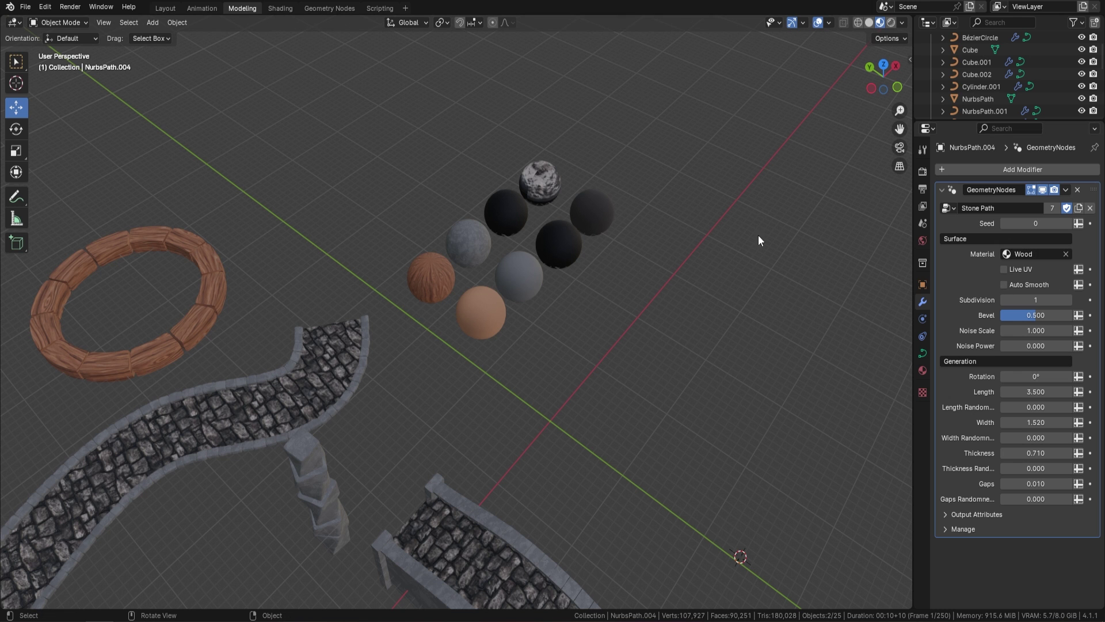
pyautogui.scroll(5, 484, 305)
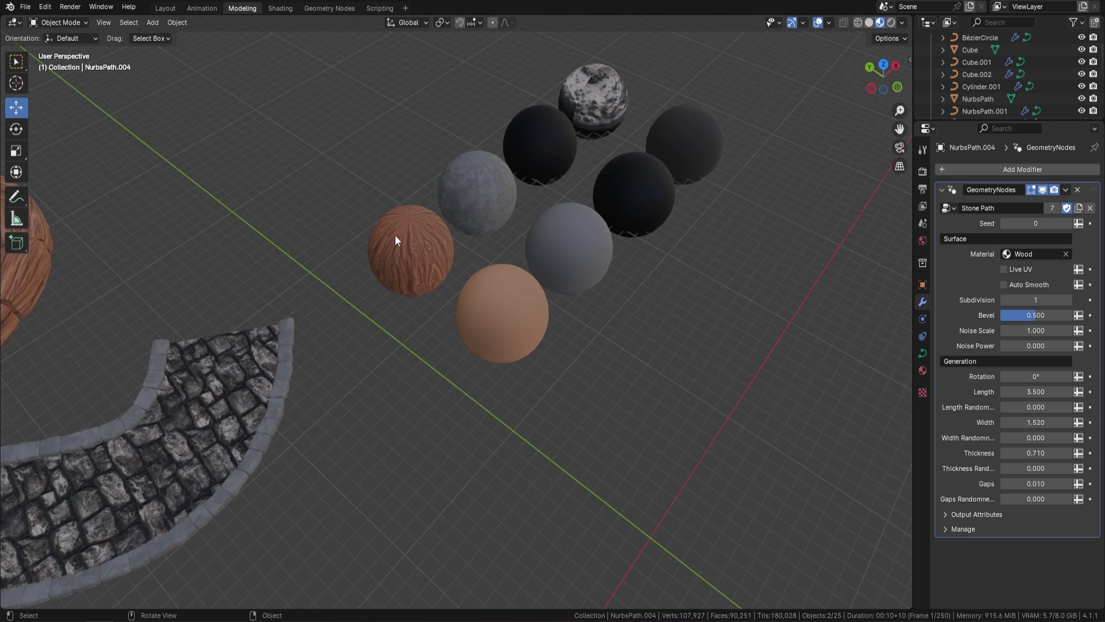
pyautogui.click(422, 234)
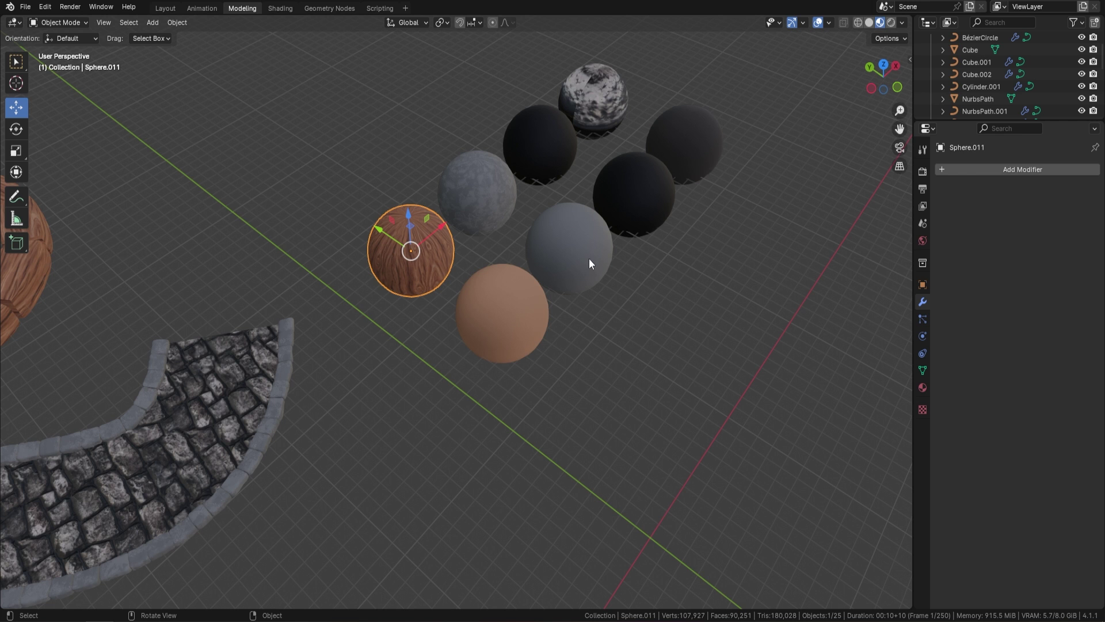
pyautogui.click(280, 9)
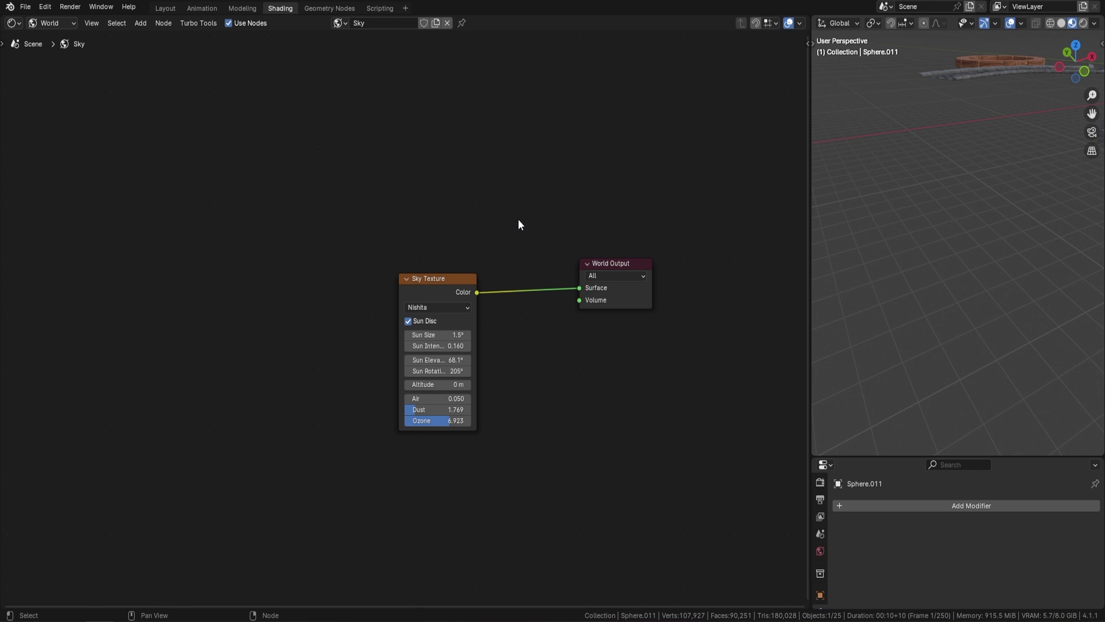
pyautogui.click(32, 23)
pyautogui.click(59, 51)
pyautogui.scroll(-4, 422, 230)
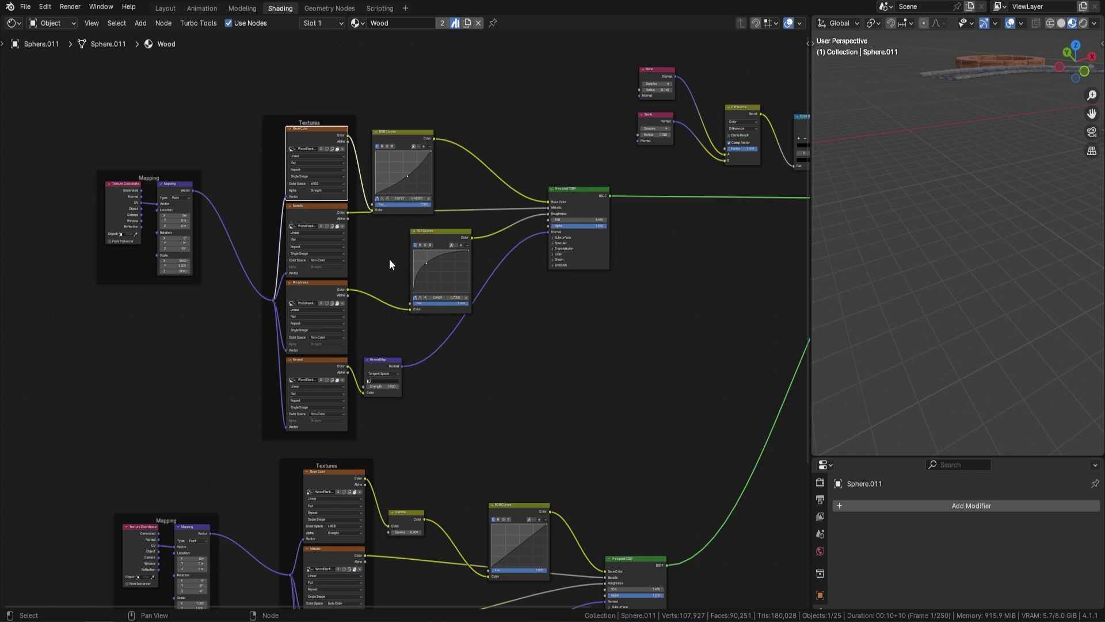
pyautogui.moveTo(389, 258); pyautogui.dragTo(435, 244, button='middle')
pyautogui.scroll(-1, 593, 217)
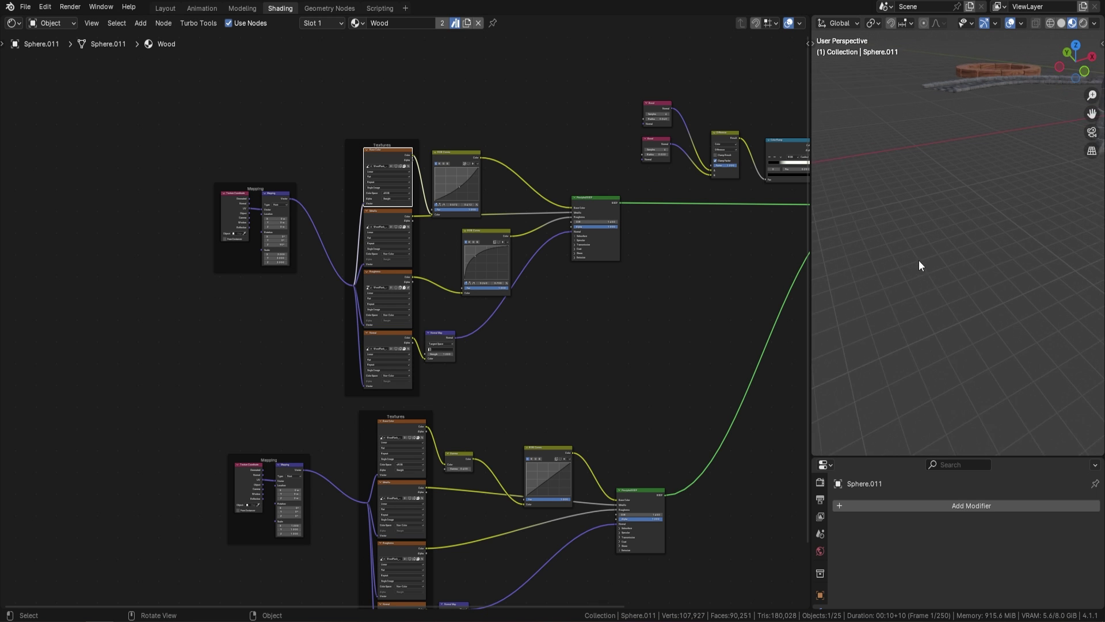
# Select the Wood Live UV sphere and examine how its Attribute node feeds the Mapping node in the shader.
pyautogui.moveTo(919, 260); pyautogui.dragTo(969, 212, button='middle')
pyautogui.scroll(4, 970, 190)
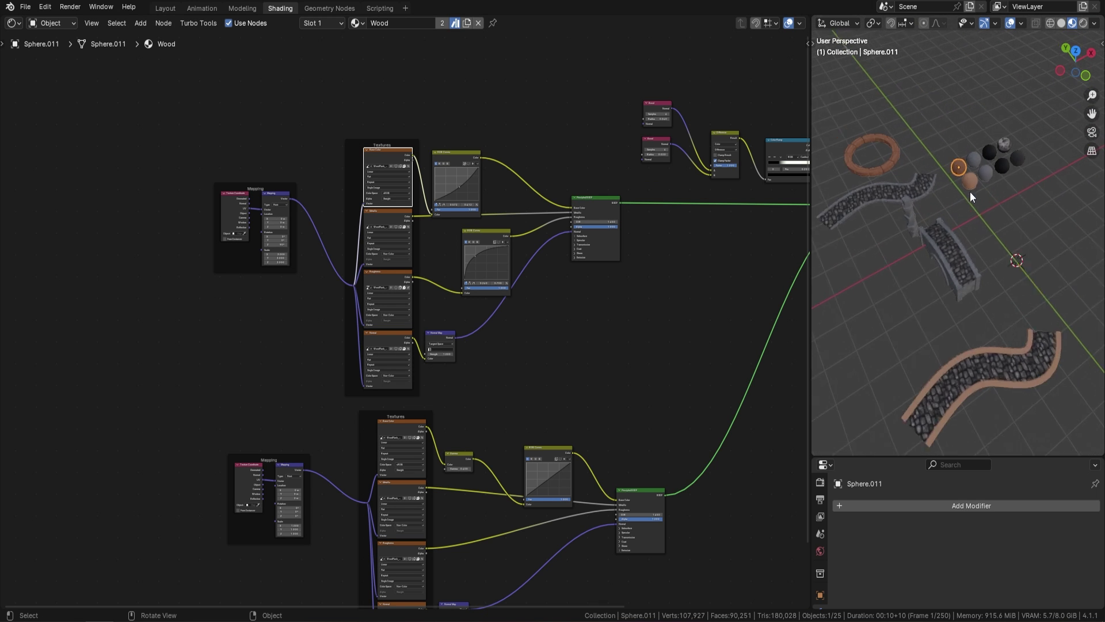
pyautogui.click(983, 146)
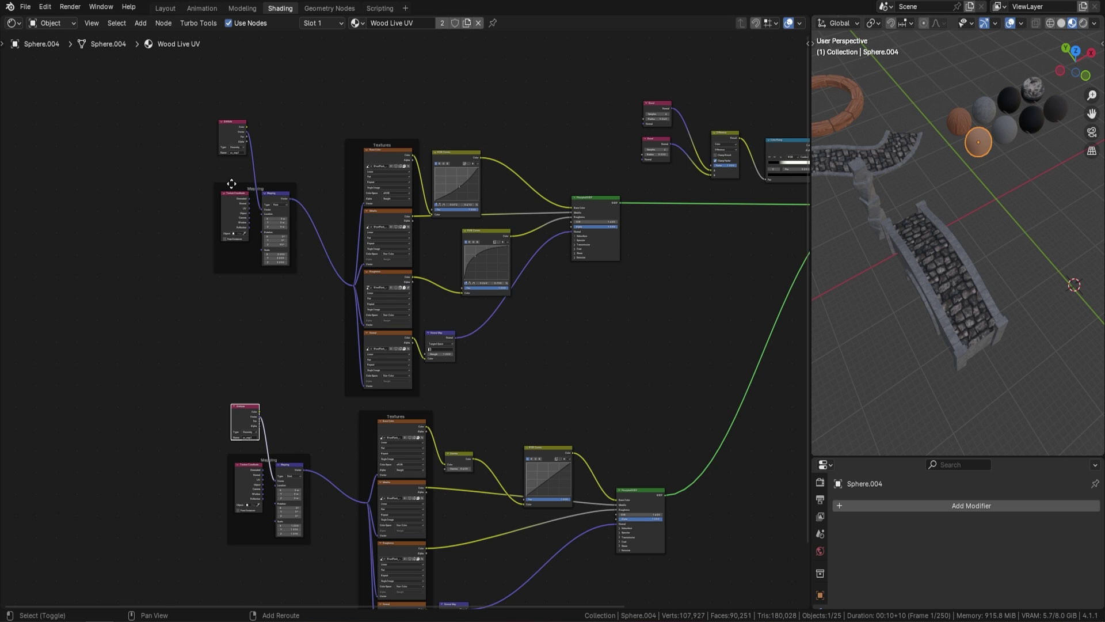
pyautogui.moveTo(244, 189); pyautogui.dragTo(375, 302, button='middle')
pyautogui.scroll(4, 374, 300)
pyautogui.scroll(1, 371, 299)
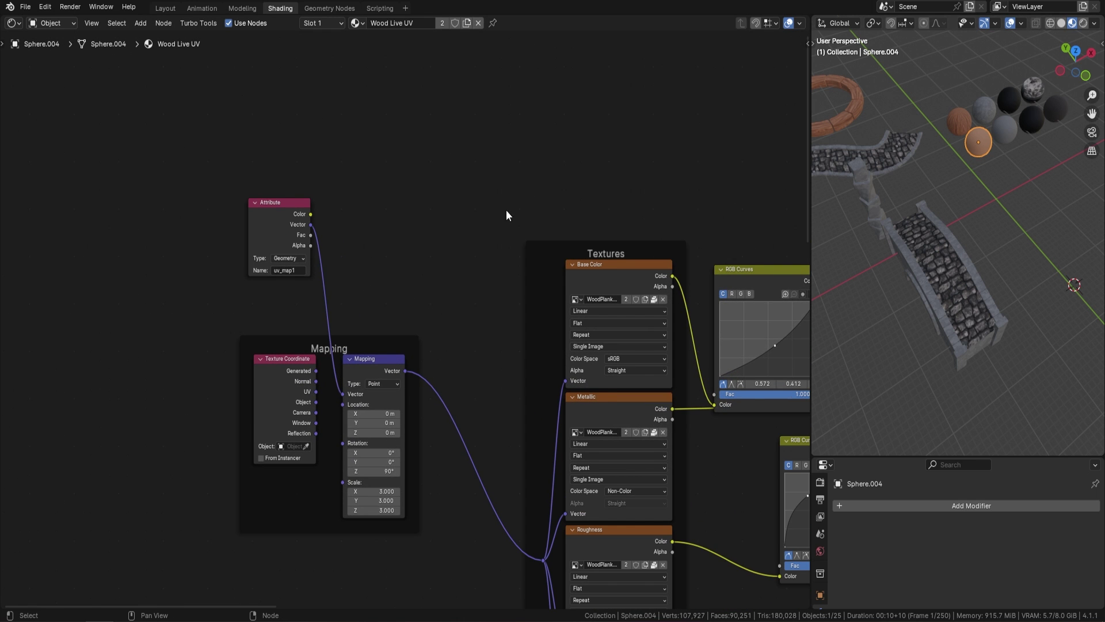
pyautogui.scroll(1, 506, 210)
pyautogui.scroll(-2, 455, 230)
pyautogui.scroll(-2, 374, 278)
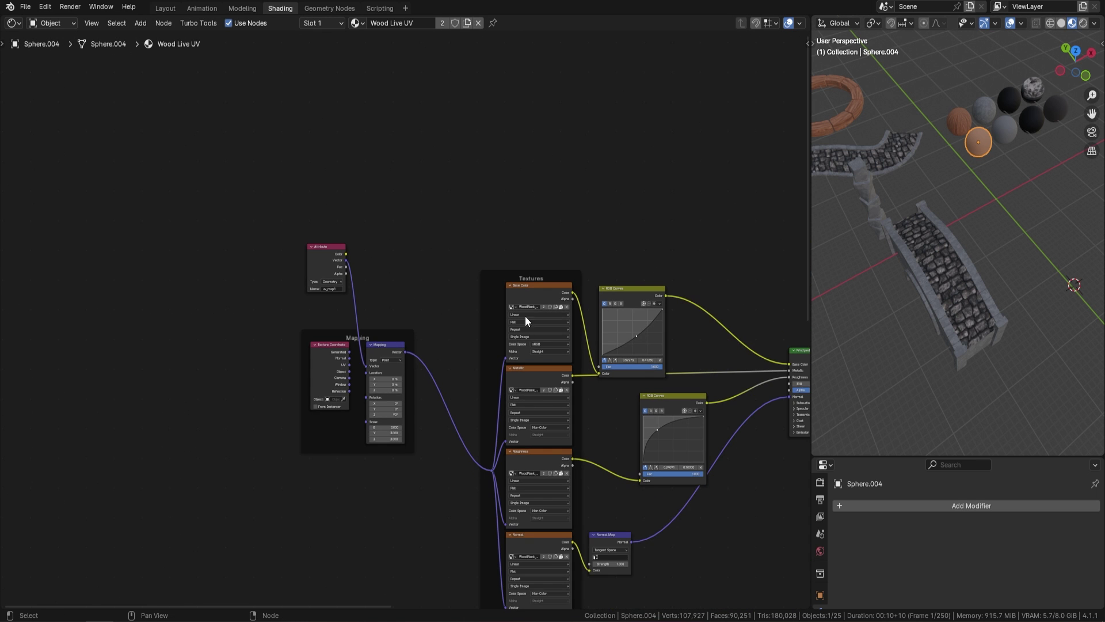
pyautogui.scroll(2, 377, 363)
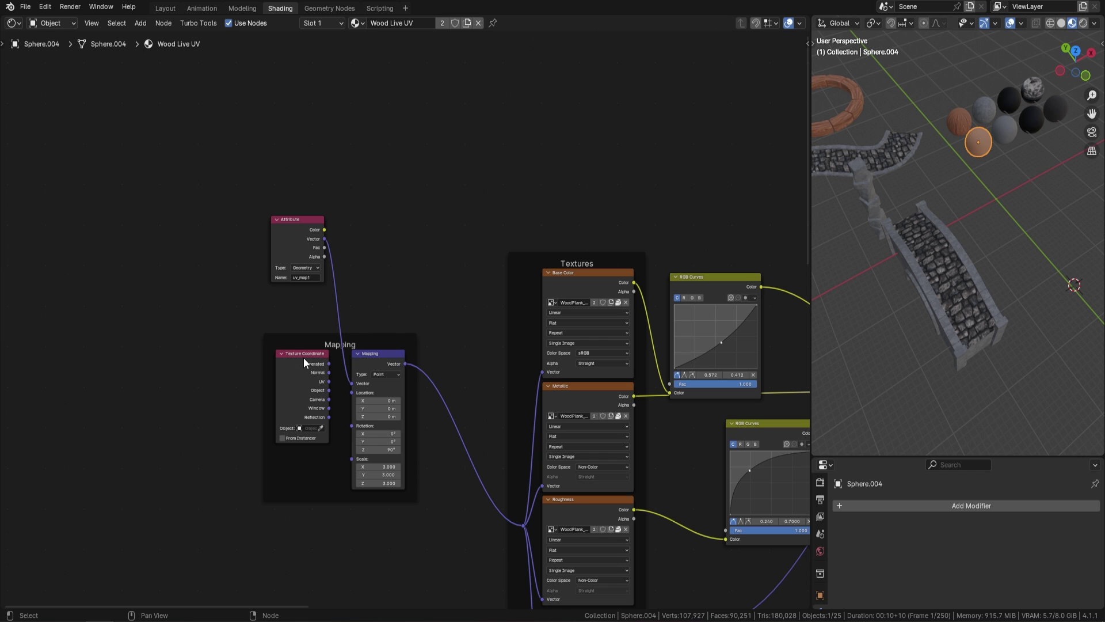
pyautogui.scroll(1, 398, 311)
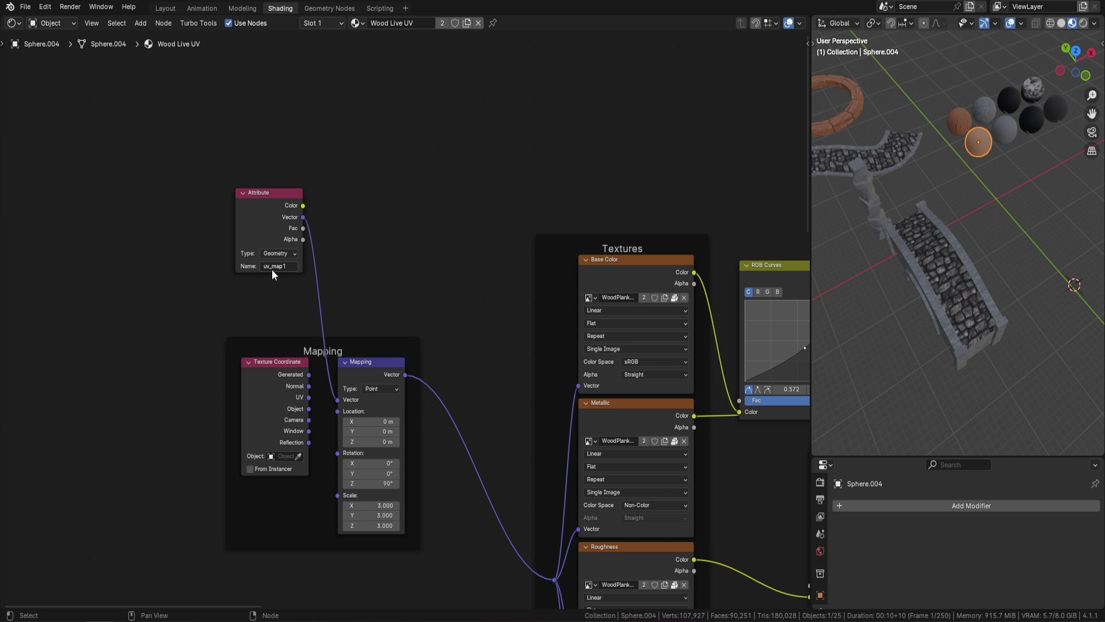
# Copy the uv_map1 Attribute node from the Wood Live UV material into the Wood material, placing it above the Mapping frame.
pyautogui.moveTo(197, 154); pyautogui.dragTo(336, 212)
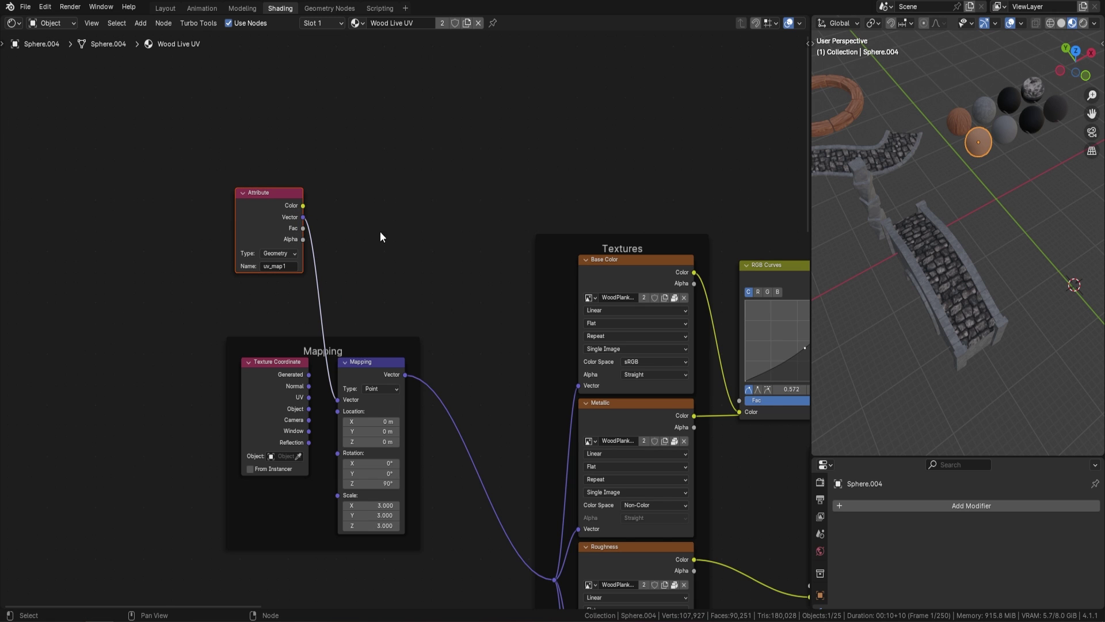
pyautogui.click(961, 125)
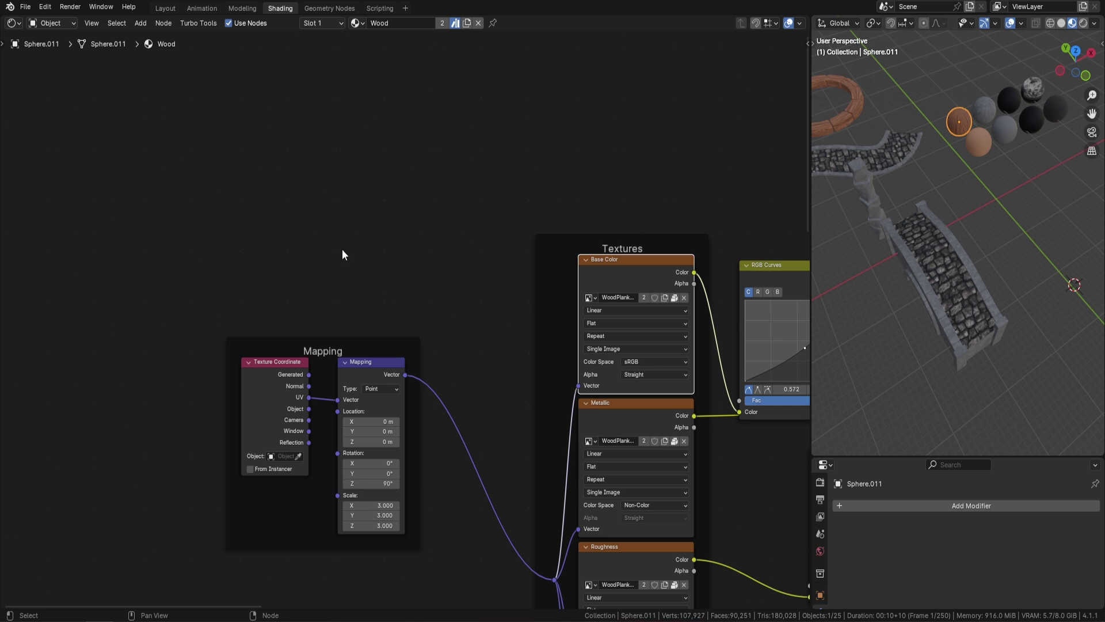
pyautogui.hotkey('ctrl', 'v')
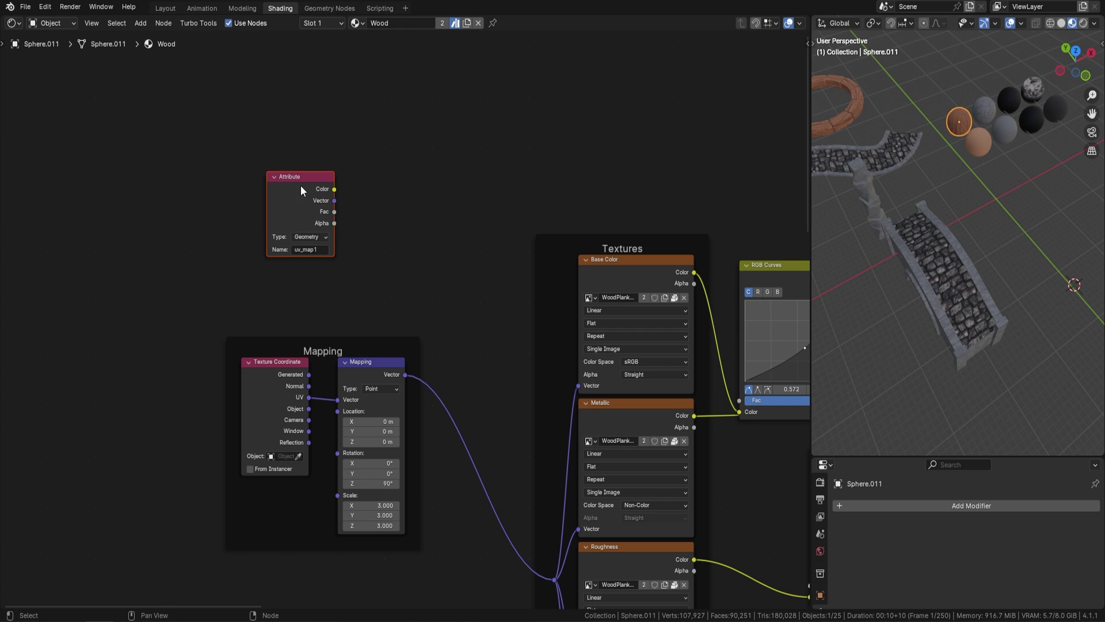
pyautogui.moveTo(301, 185); pyautogui.dragTo(250, 217)
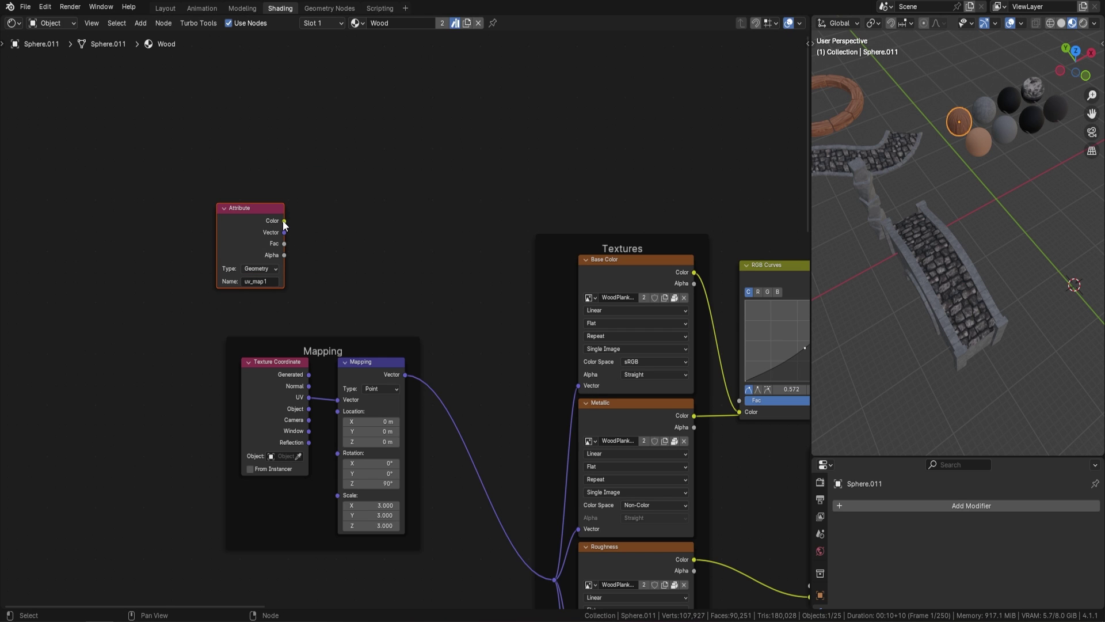
pyautogui.moveTo(284, 232); pyautogui.dragTo(311, 253)
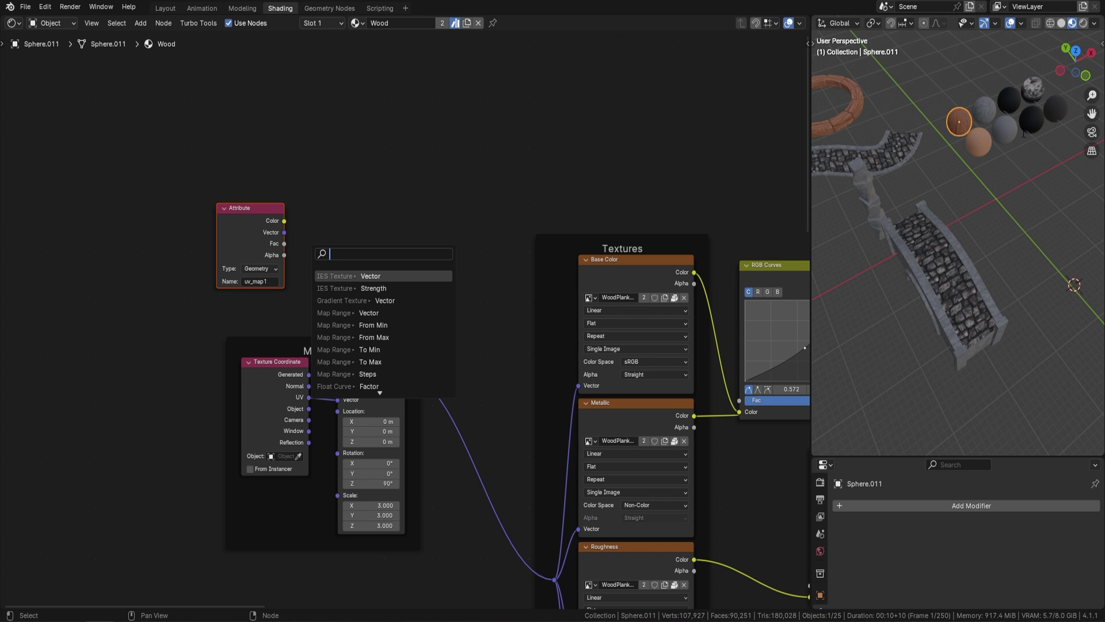
# Select the Wood Live UV sphere and examine its node setup from the Attribute and Mapping nodes through the textures to the shader.
pyautogui.click(979, 142)
pyautogui.scroll(-5, 300, 368)
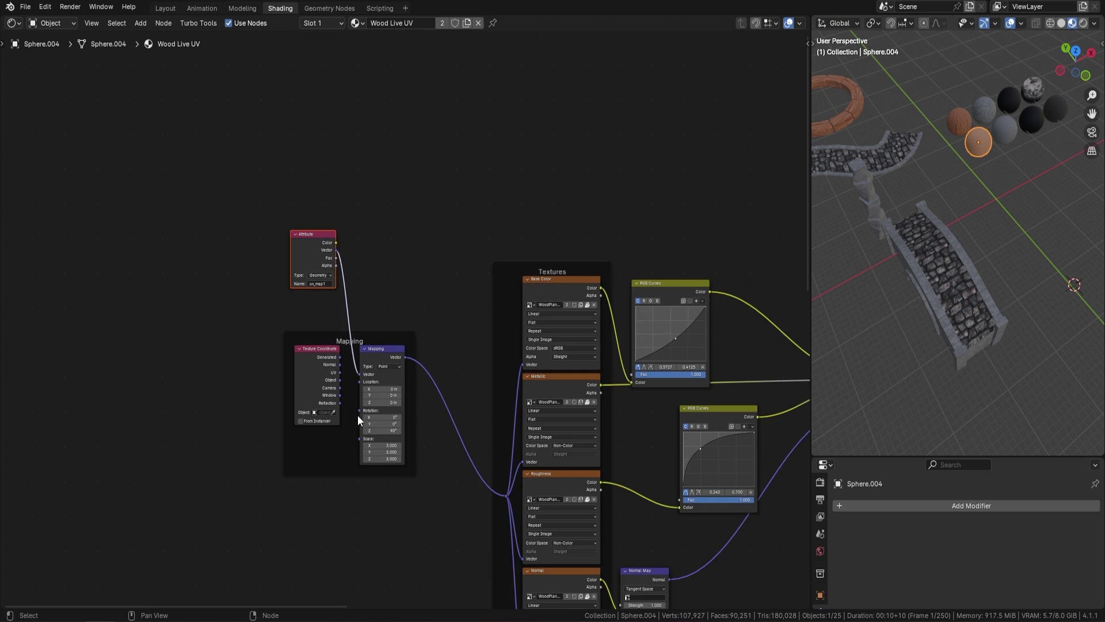
pyautogui.moveTo(540, 379); pyautogui.dragTo(476, 264, button='middle')
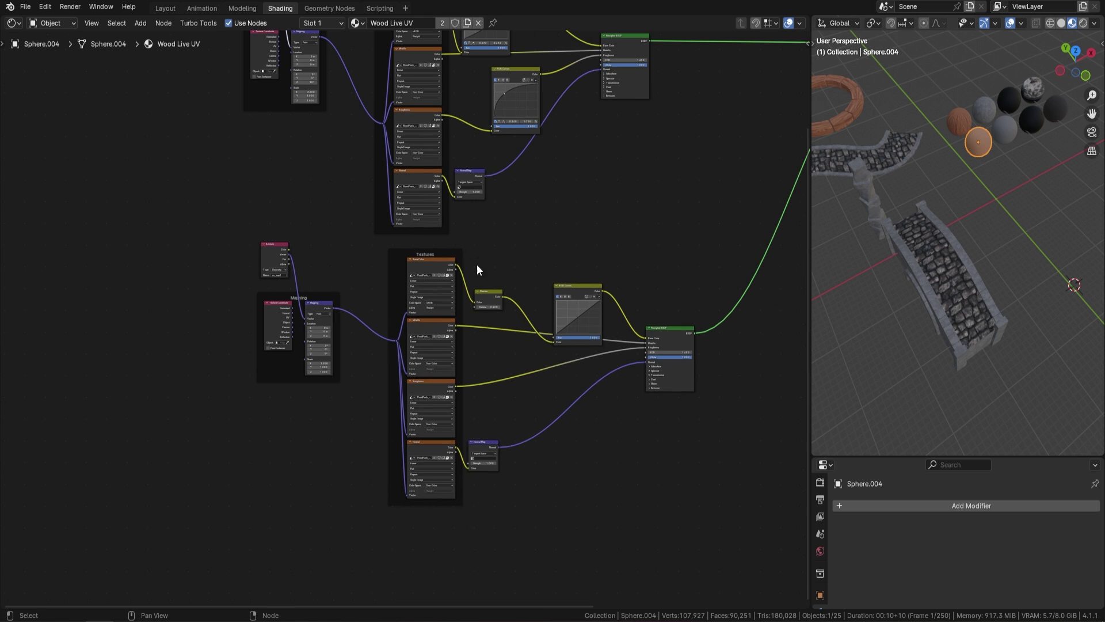
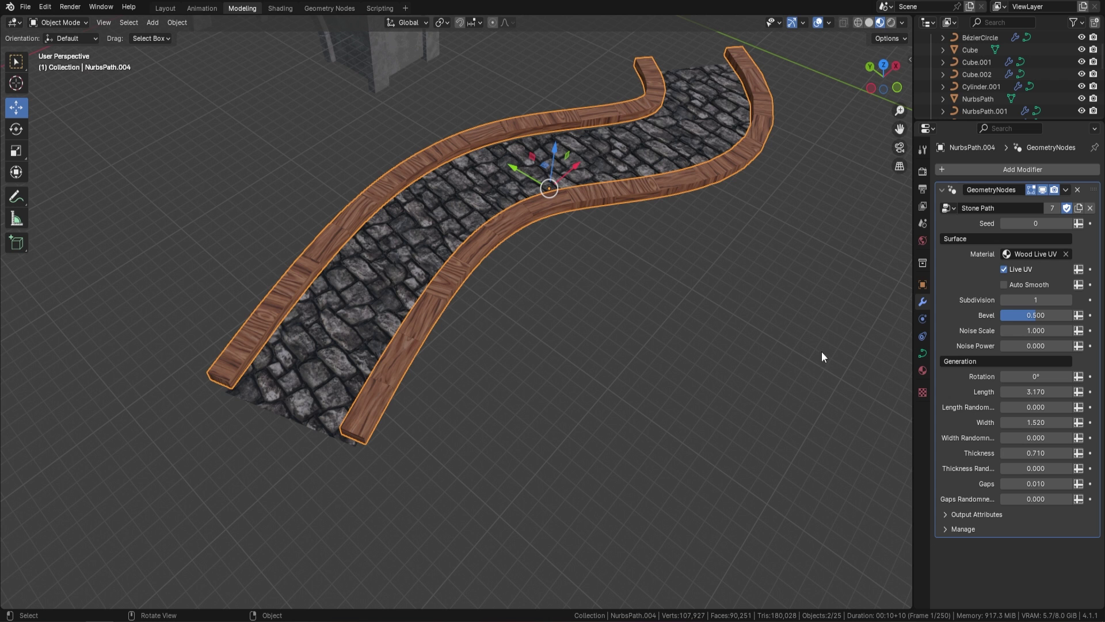
# Set the wooden road border's width to 1.740, its gaps to 0.330 and its length to 3.570.
pyautogui.moveTo(1030, 422); pyautogui.dragTo(1070, 422)
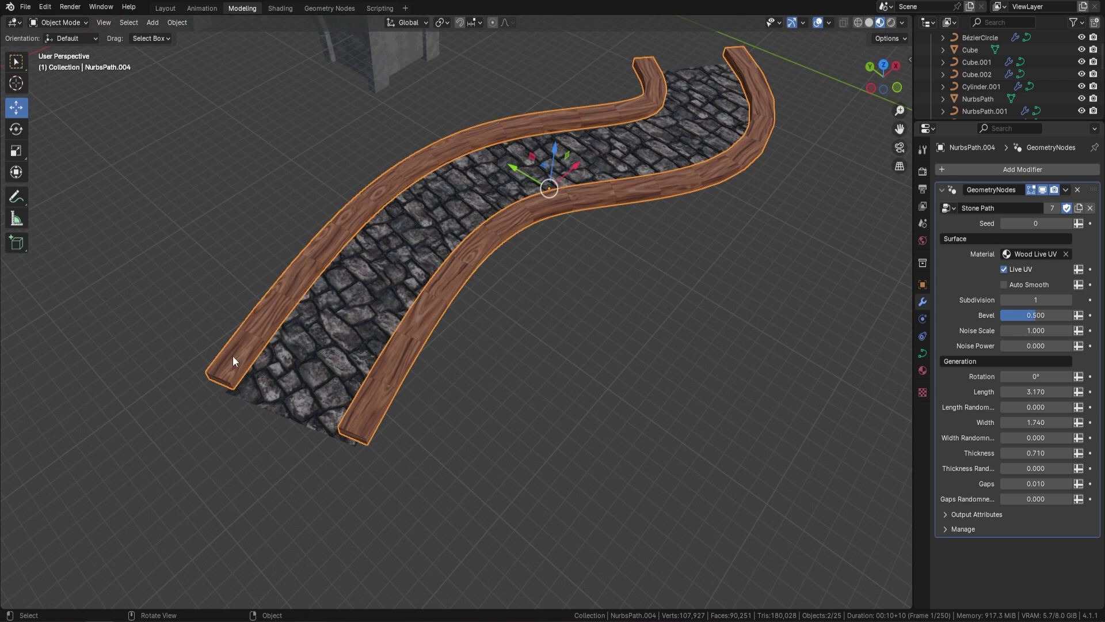
pyautogui.moveTo(639, 171); pyautogui.dragTo(562, 265, button='middle')
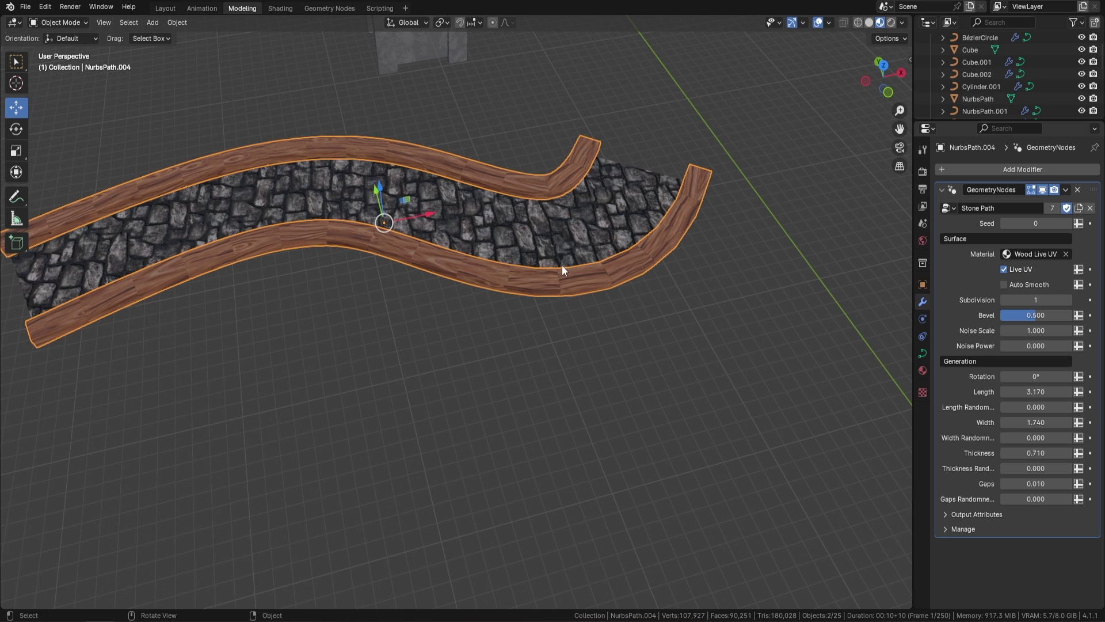
pyautogui.moveTo(1036, 483); pyautogui.dragTo(1088, 483)
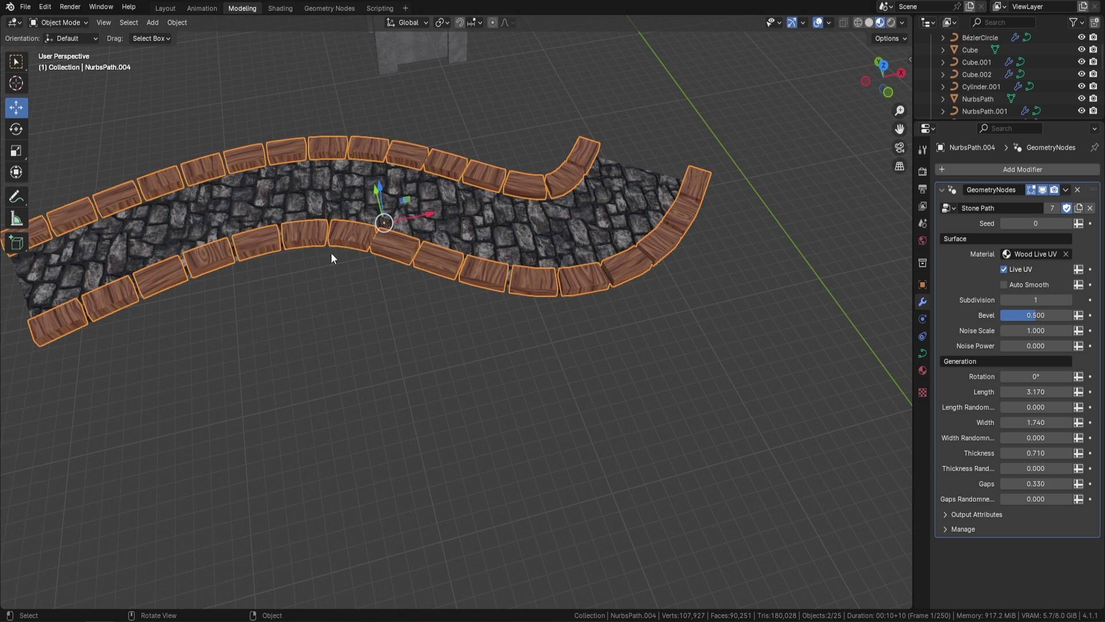
pyautogui.moveTo(1036, 392); pyautogui.dragTo(1054, 391)
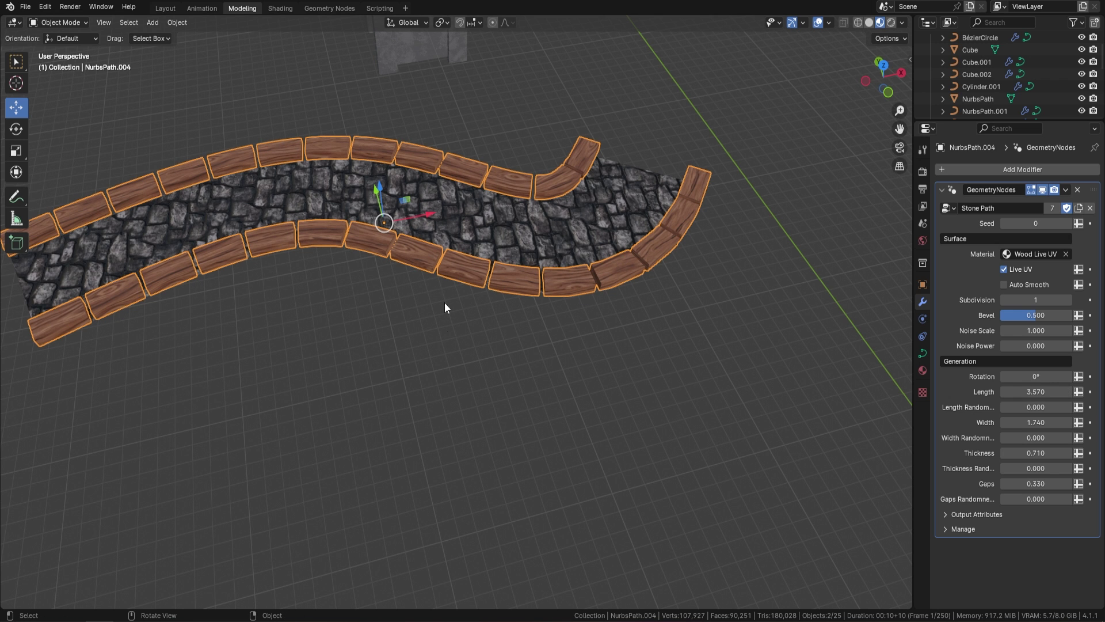
pyautogui.scroll(-3, 445, 302)
pyautogui.scroll(4, 430, 247)
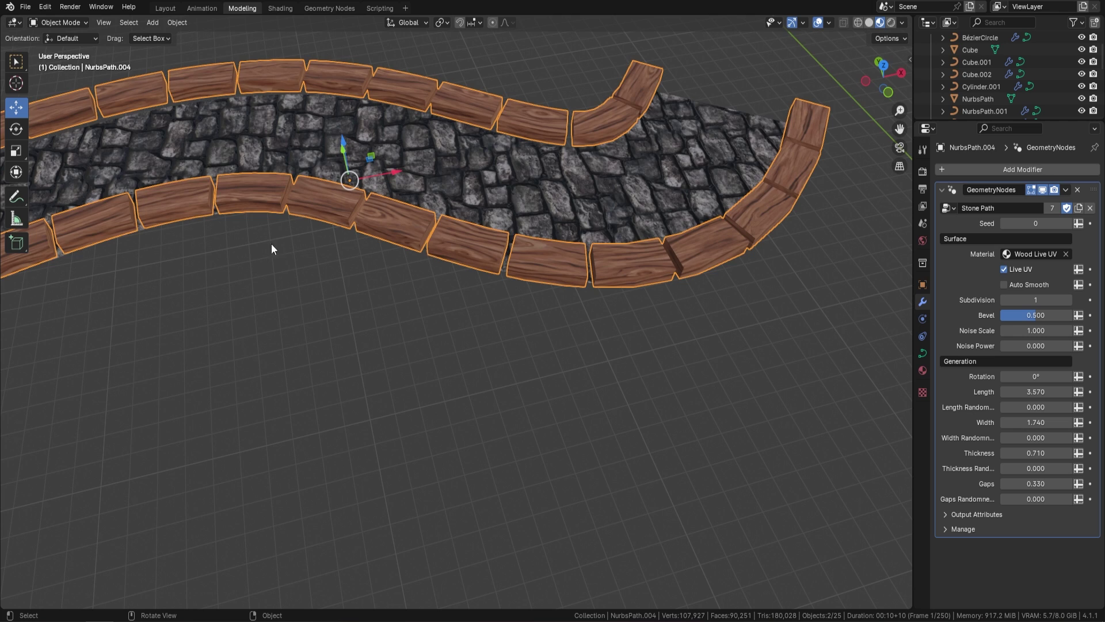
pyautogui.scroll(-4, 271, 244)
pyautogui.scroll(3, 458, 289)
pyautogui.press('KP_Decimal')
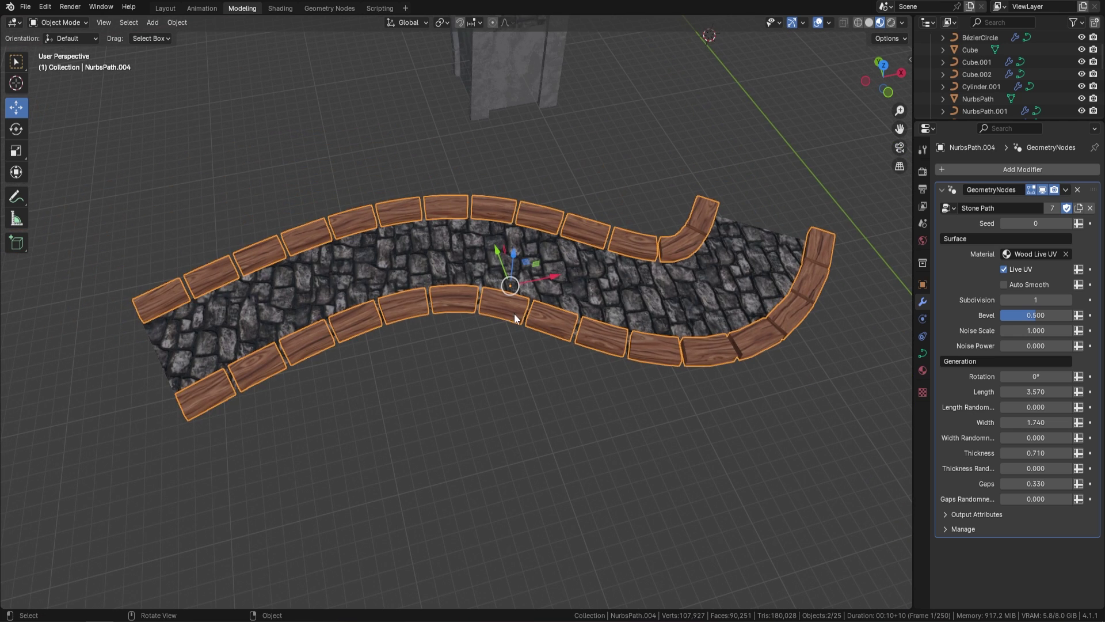
pyautogui.scroll(2, 510, 313)
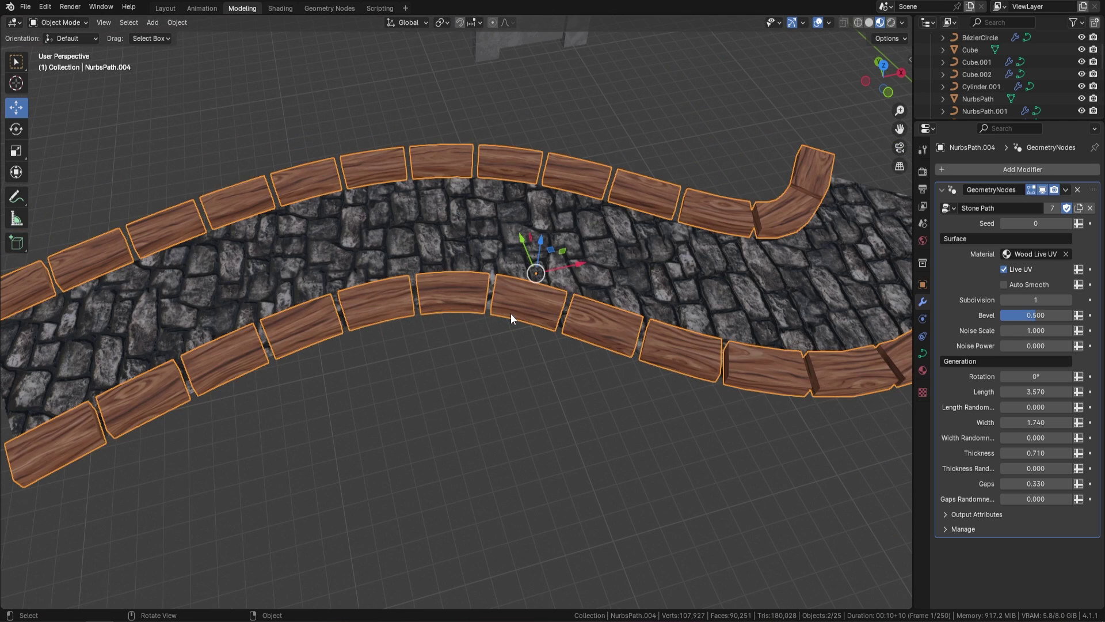
pyautogui.scroll(-5, 510, 313)
# In top view, extrude both end points of the border curve several times to extend the two borders past the road with bends.
pyautogui.moveTo(590, 368); pyautogui.dragTo(551, 361, button='middle')
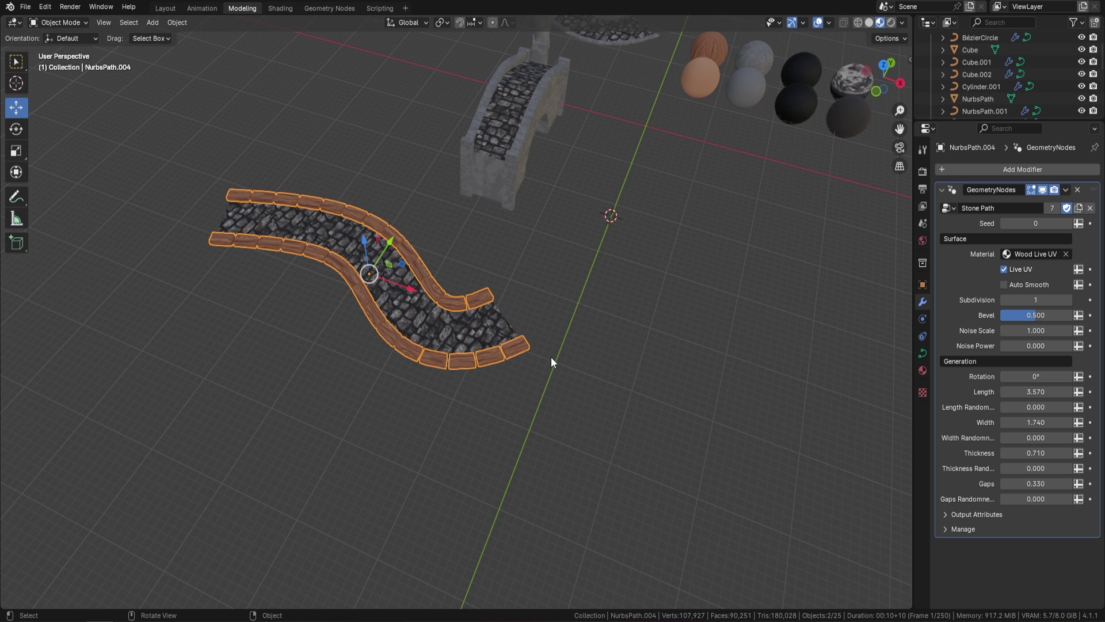
pyautogui.press('KP_7')
pyautogui.scroll(4, 544, 351)
pyautogui.press('Tab')
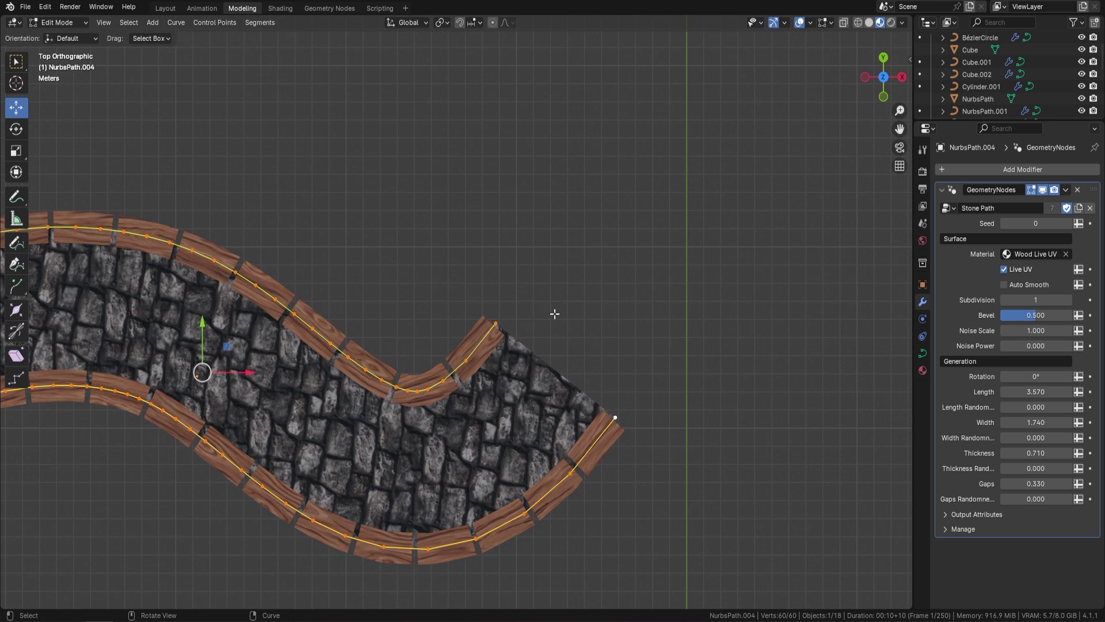
pyautogui.click(498, 322)
pyautogui.keyDown('shift'); pyautogui.click(619, 414); pyautogui.keyUp('shift')
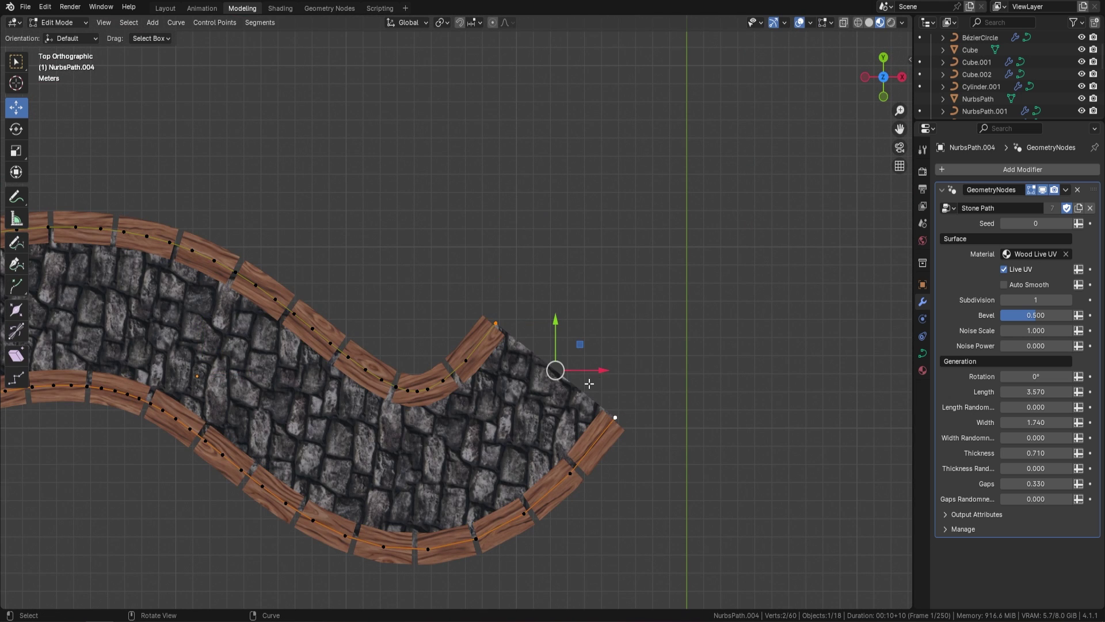
pyautogui.press('e')
pyautogui.click(726, 266)
pyautogui.scroll(-3, 727, 266)
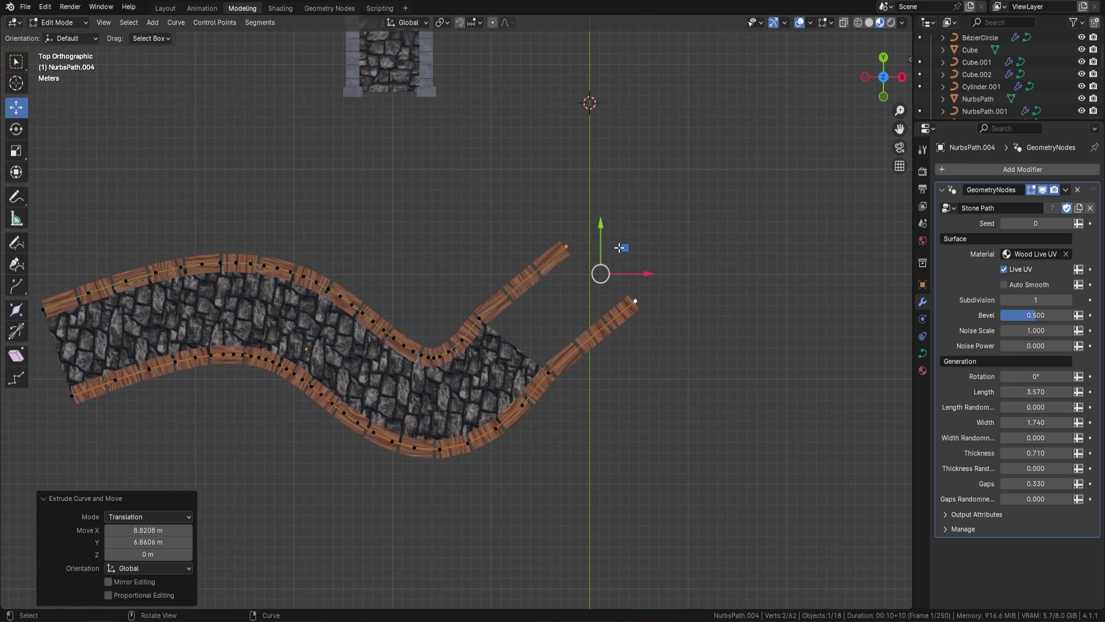
pyautogui.press('e')
pyautogui.click(769, 224)
pyautogui.press('e')
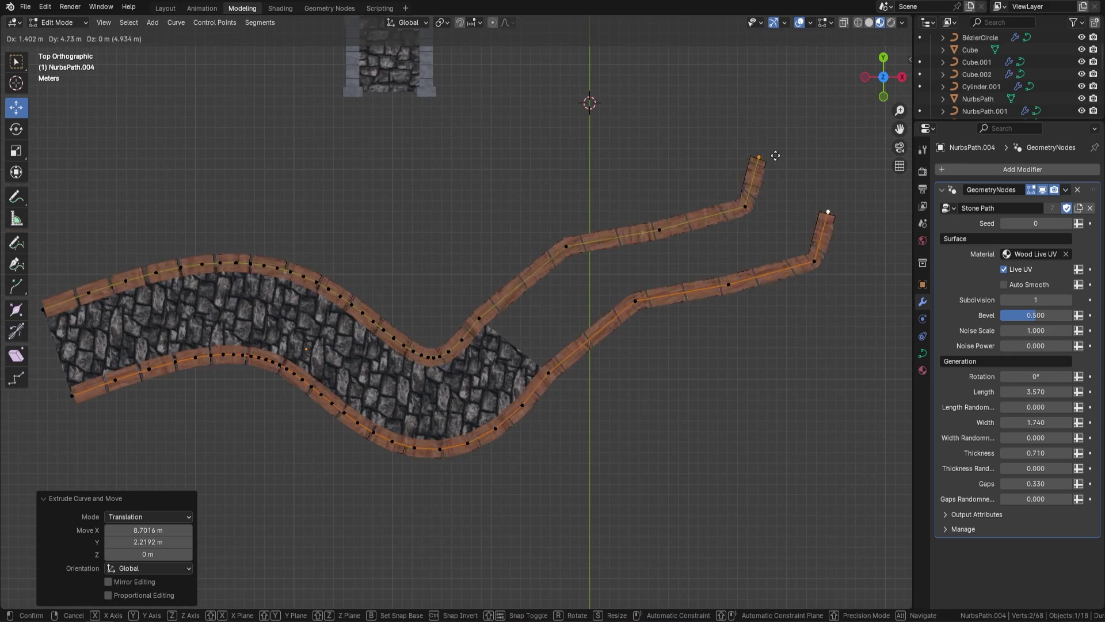
pyautogui.click(771, 155)
pyautogui.scroll(5, 771, 155)
pyautogui.moveTo(771, 155); pyautogui.dragTo(593, 245, button='middle')
pyautogui.scroll(-5, 593, 244)
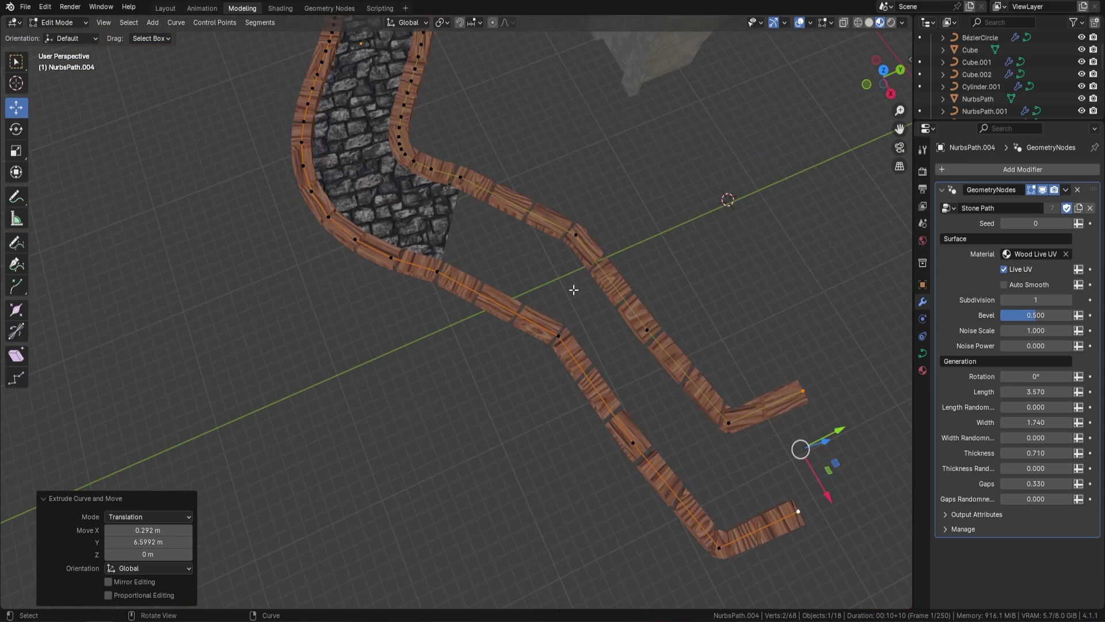
pyautogui.moveTo(574, 289); pyautogui.dragTo(338, 238, button='middle')
pyautogui.press('Tab')
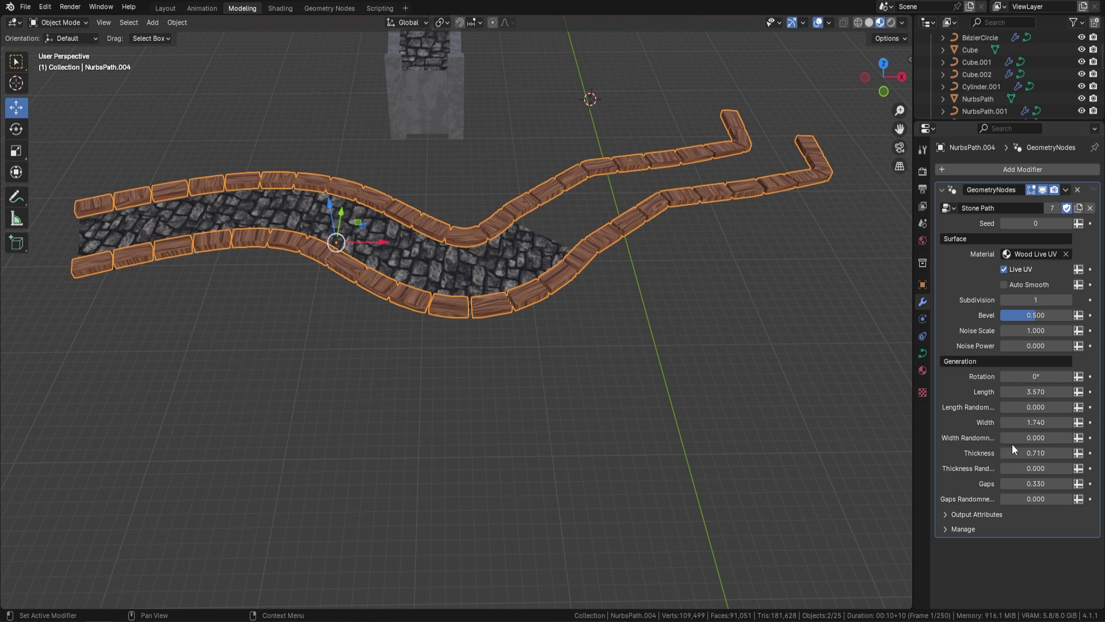
# Set the border's length to 3.680, convert it to a mesh and check its geometry in Edit Mode.
pyautogui.moveTo(1036, 392); pyautogui.dragTo(1037, 392)
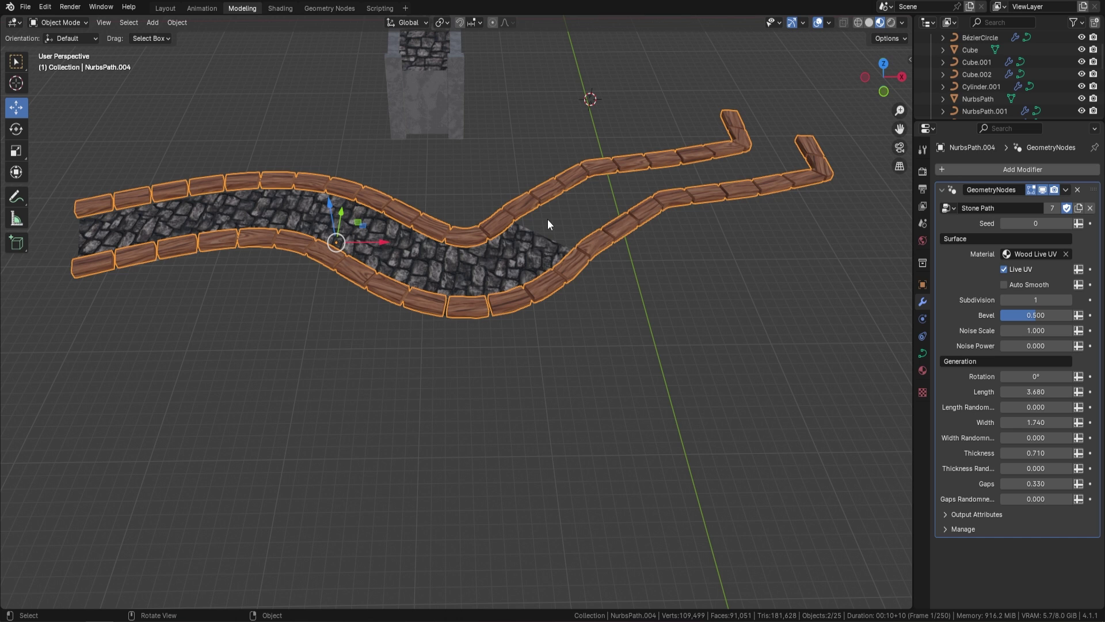
pyautogui.click(185, 21)
pyautogui.moveTo(201, 364)
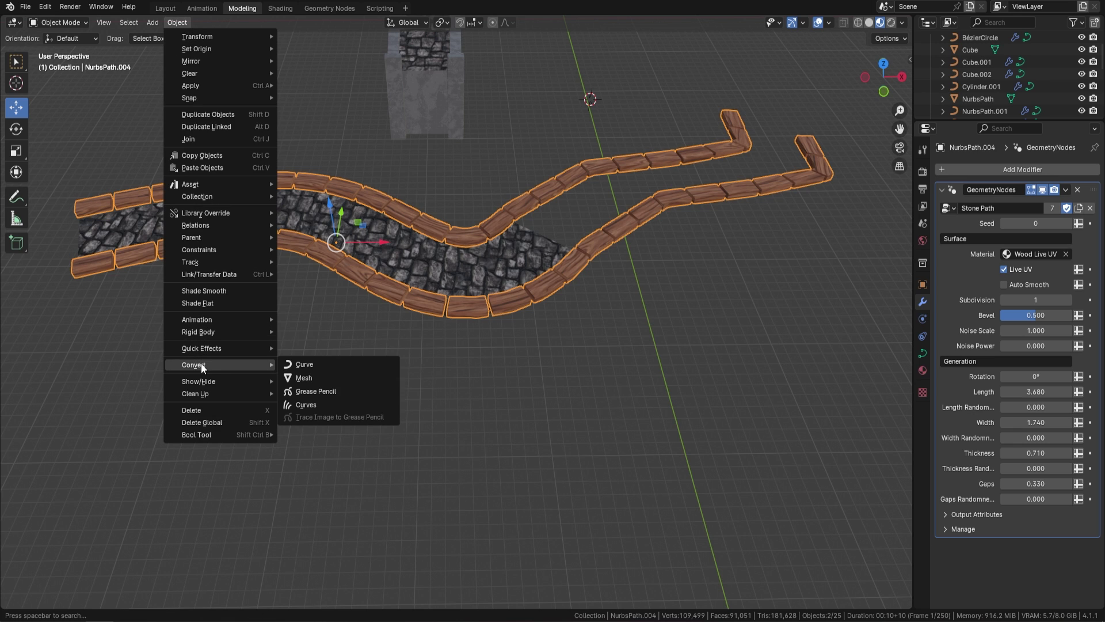
pyautogui.click(345, 377)
pyautogui.press('Tab')
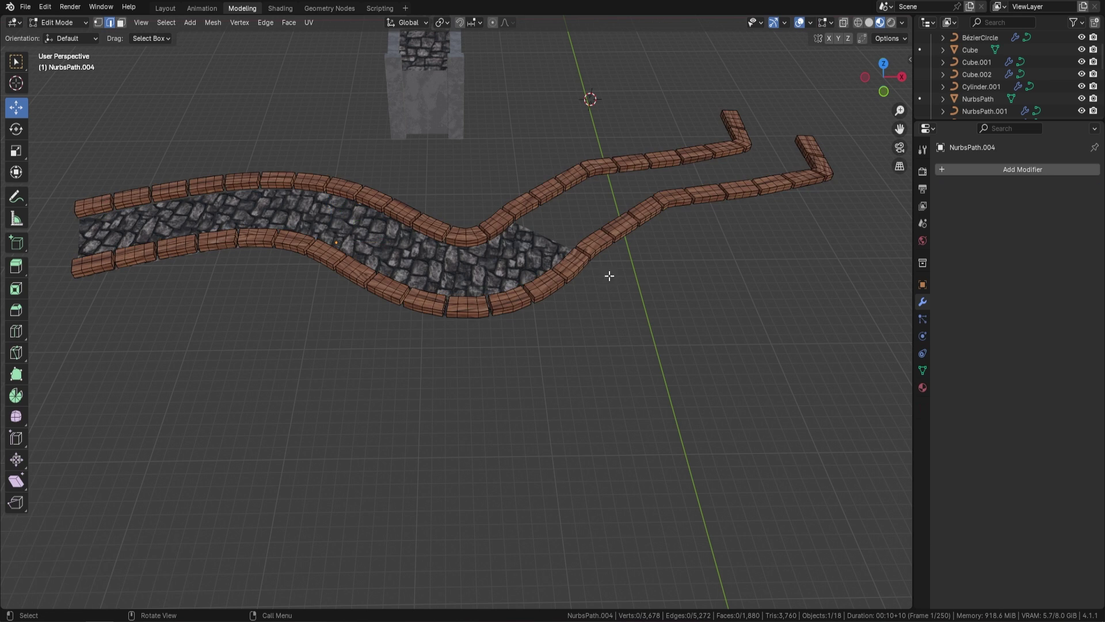
pyautogui.moveTo(590, 274); pyautogui.dragTo(594, 219, button='middle')
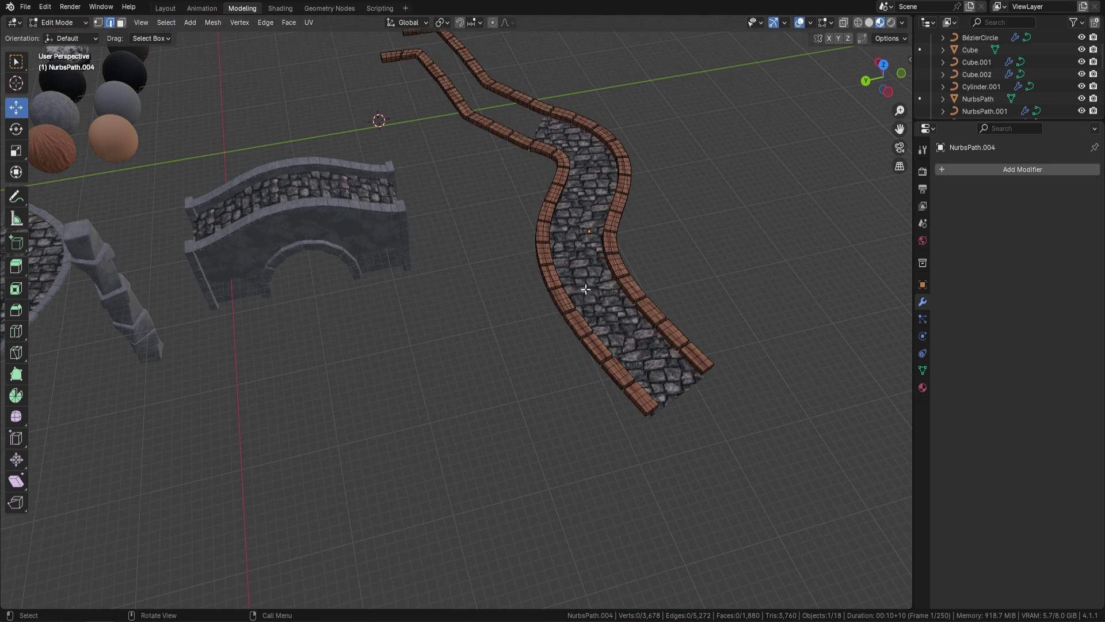
pyautogui.press('Tab')
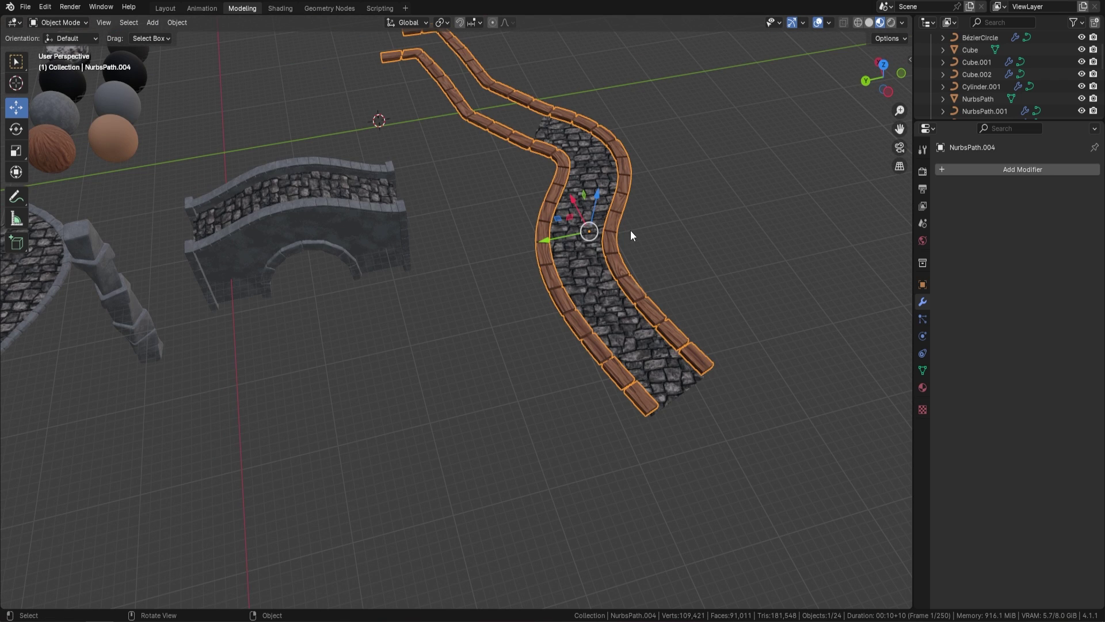
# Add a Path curve at the 3D cursor and rotate it 90° about the X axis.
pyautogui.moveTo(376, 253); pyautogui.dragTo(435, 180, button='middle')
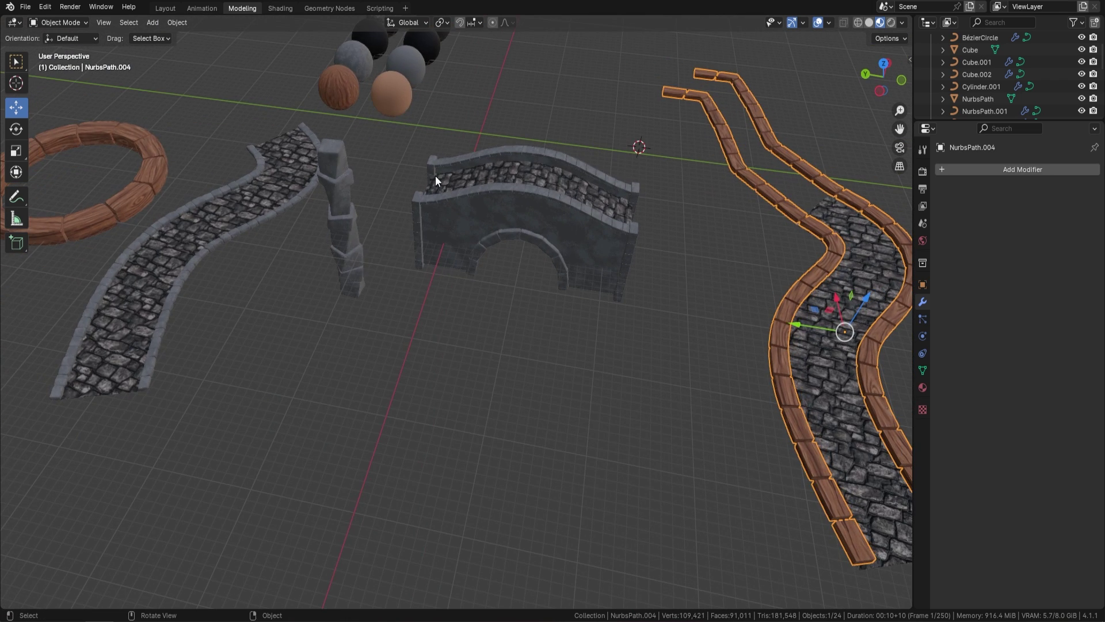
pyautogui.scroll(-2, 344, 212)
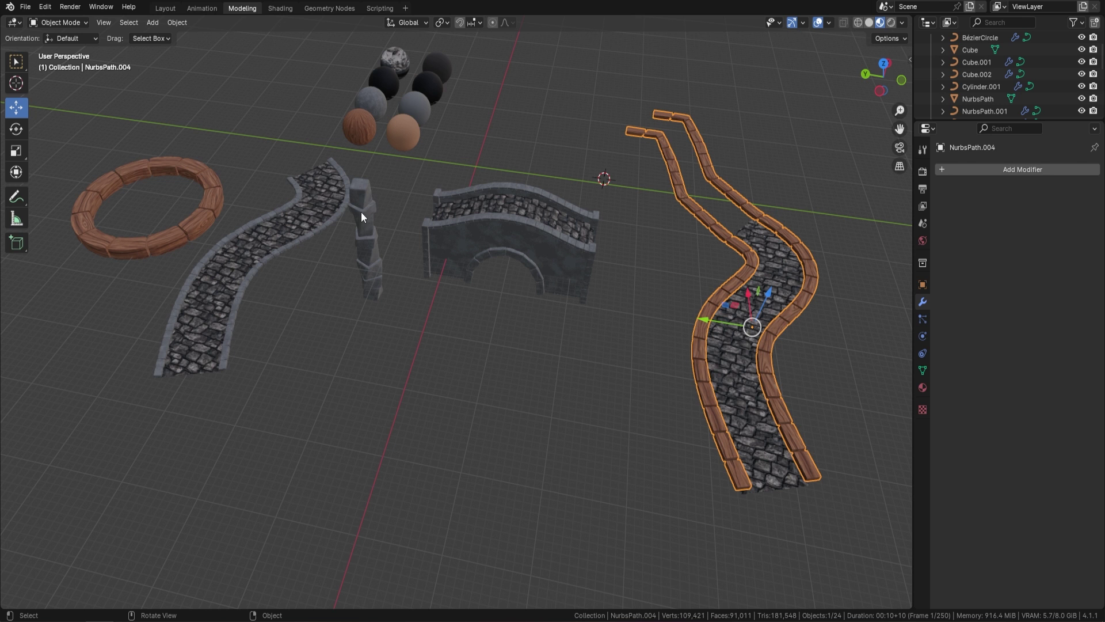
pyautogui.press('KP_Decimal')
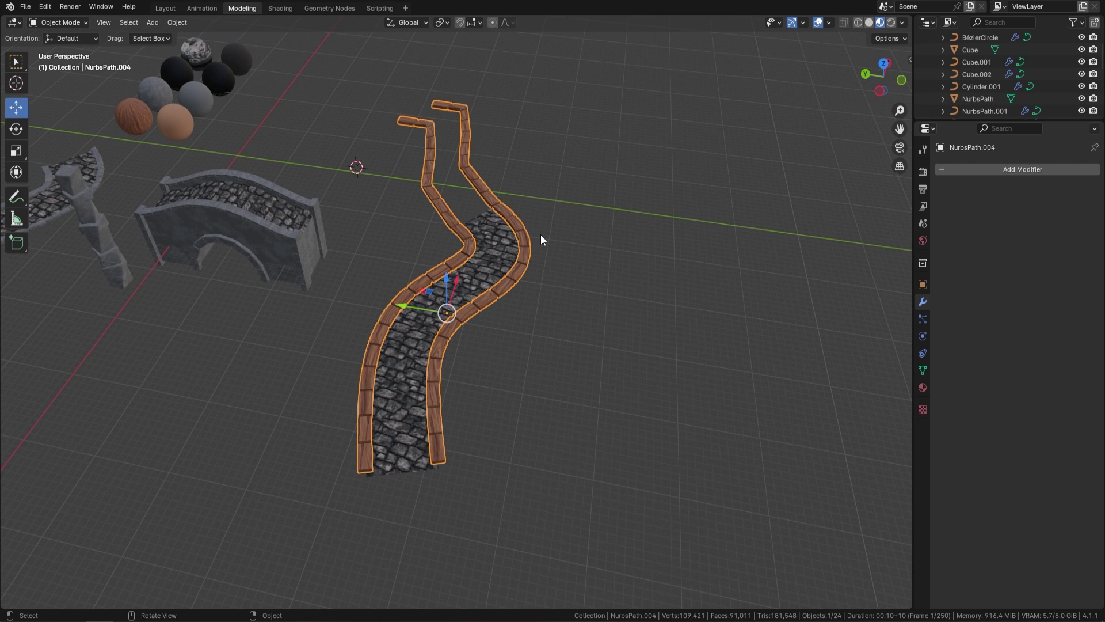
pyautogui.hotkey('shift', 'a')
pyautogui.moveTo(541, 234)
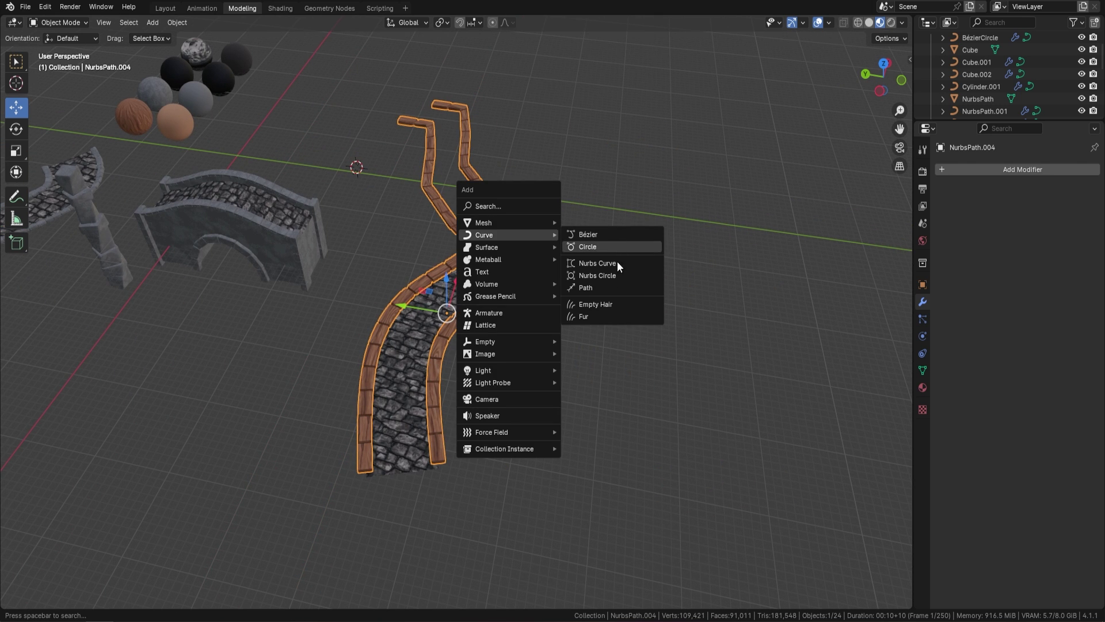
pyautogui.click(619, 286)
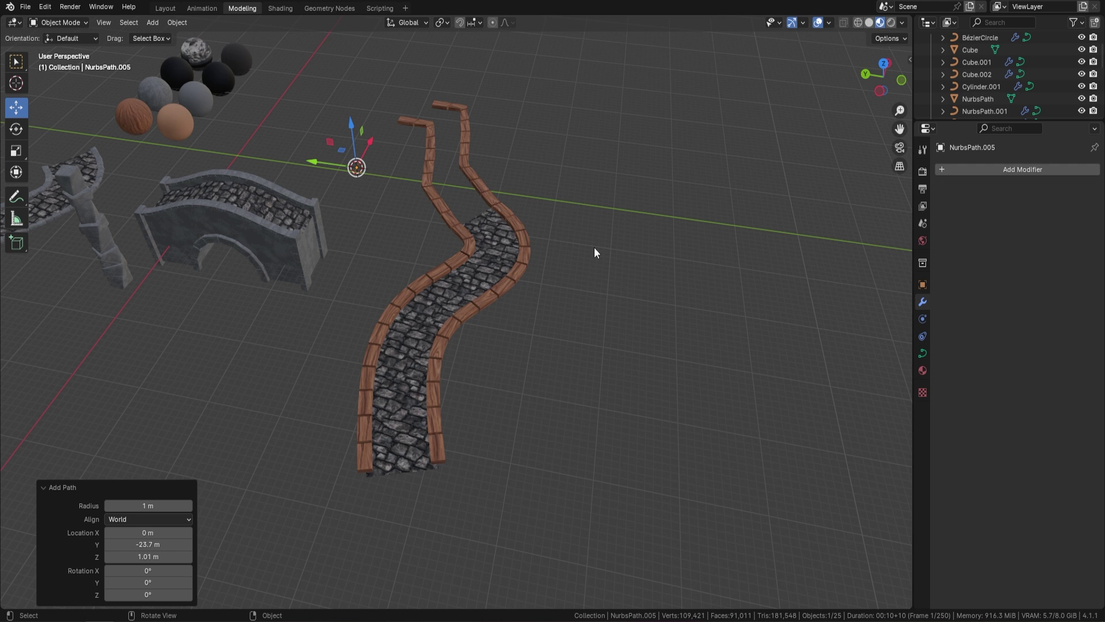
pyautogui.press('r')
pyautogui.press('y')
pyautogui.write('x')
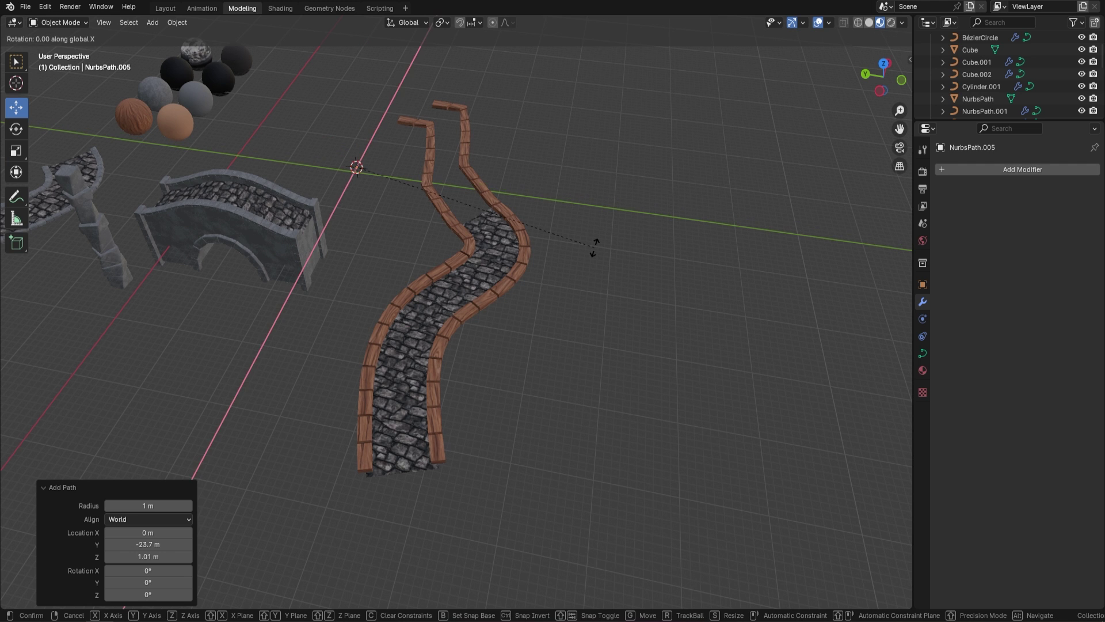
pyautogui.write('90')
pyautogui.press('Return')
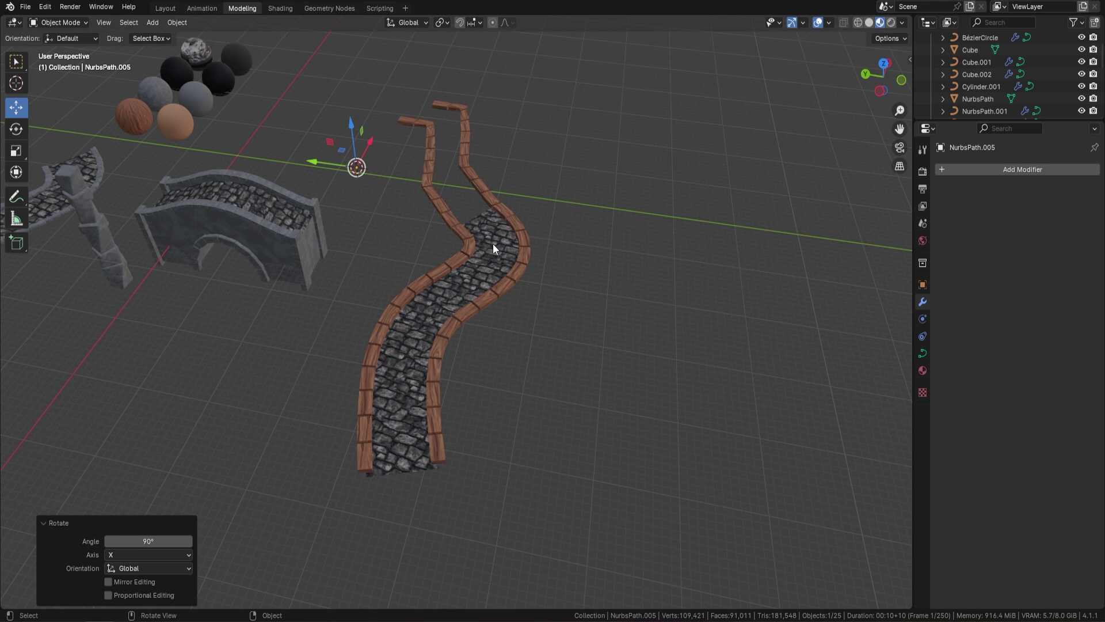
# Scale the new path by about 5.282 and rotate it 90° about the Y axis to stand it upright.
pyautogui.press('s')
pyautogui.click(213, 516)
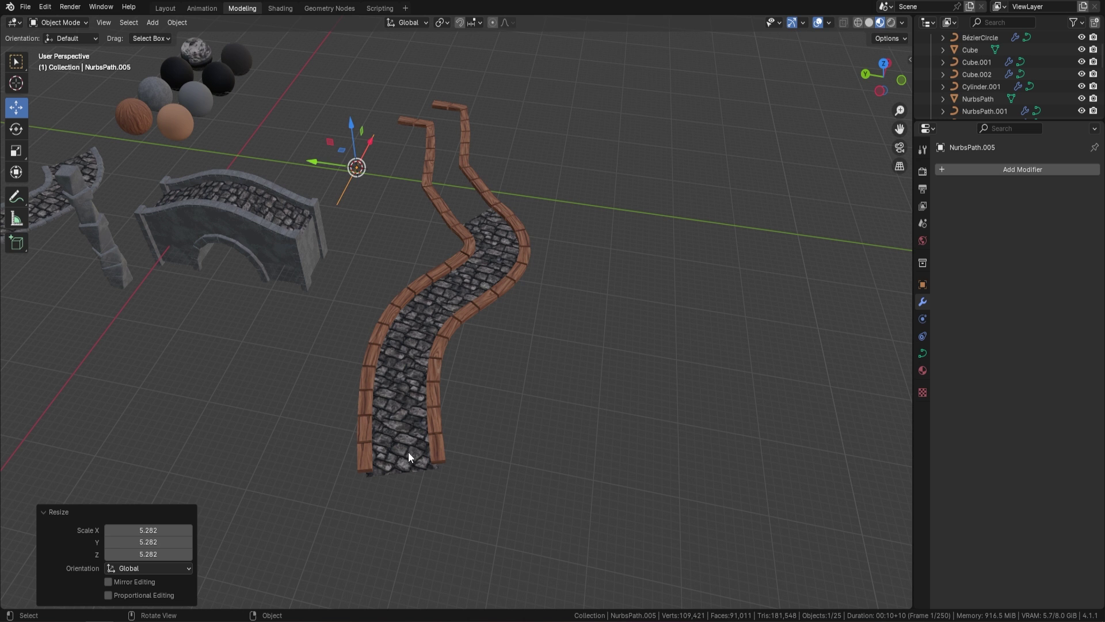
pyautogui.write('ry90')
pyautogui.press('Return')
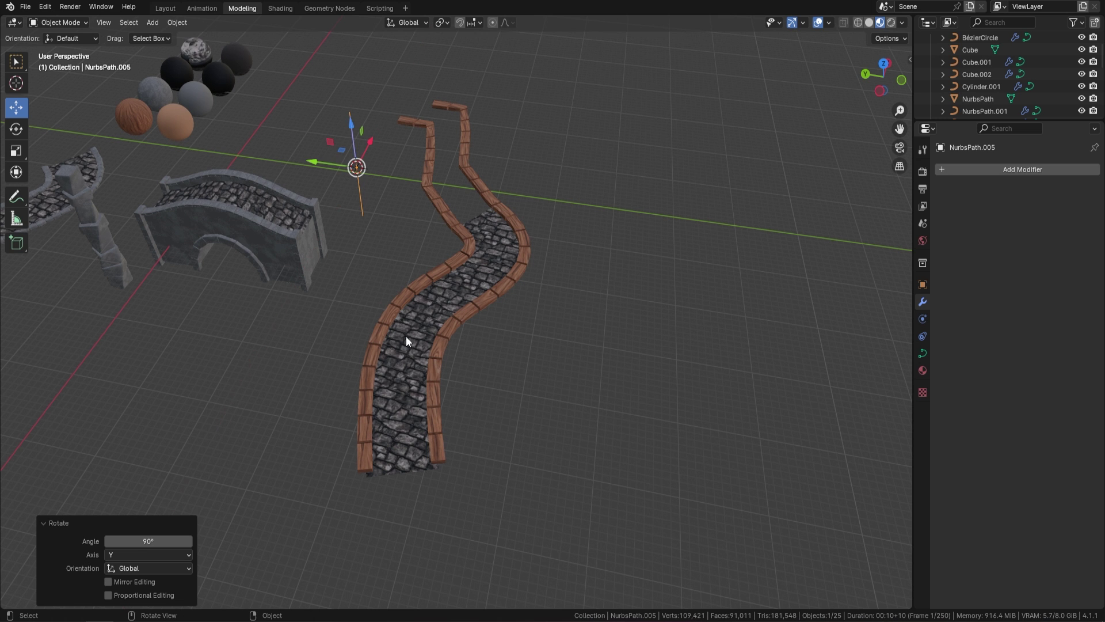
# Move the upright path along Y and then about -27.5 m along X, into the empty area beside the wood-bordered road.
pyautogui.press('g')
pyautogui.press('y')
pyautogui.click(608, 176)
pyautogui.moveTo(608, 184); pyautogui.dragTo(558, 199, button='middle')
pyautogui.press('g')
pyautogui.press('x')
pyautogui.click(347, 312)
pyautogui.moveTo(347, 312); pyautogui.dragTo(542, 213, button='middle')
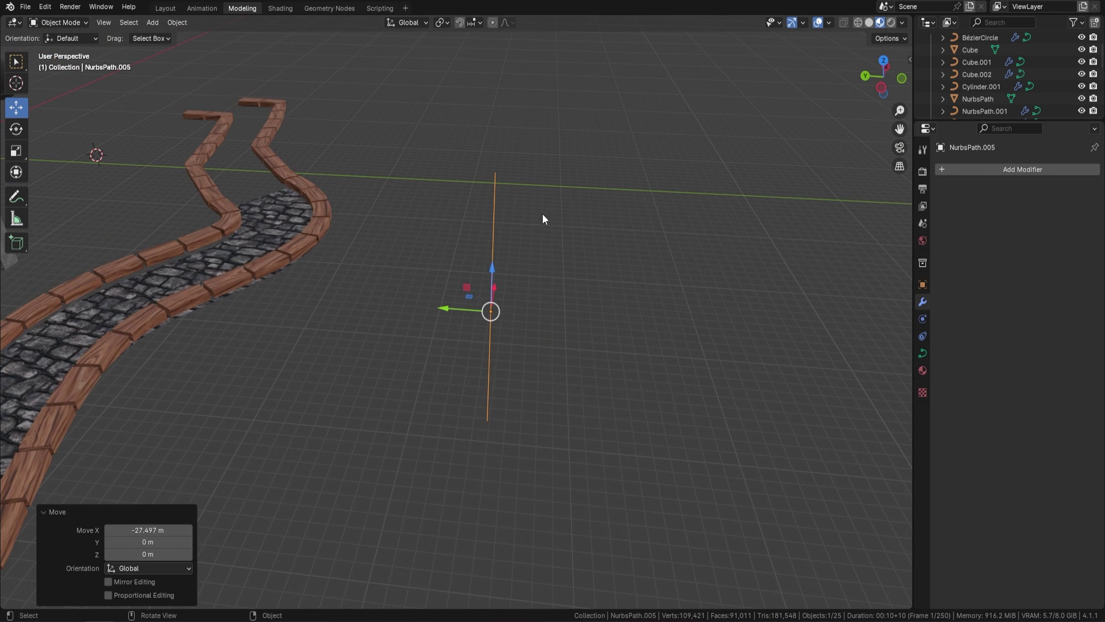
# Add a Geometry Nodes modifier using Stone Path to the upright path, set its thickness to 0.620 and collapse the modifier.
pyautogui.click(1041, 169)
pyautogui.click(1000, 169)
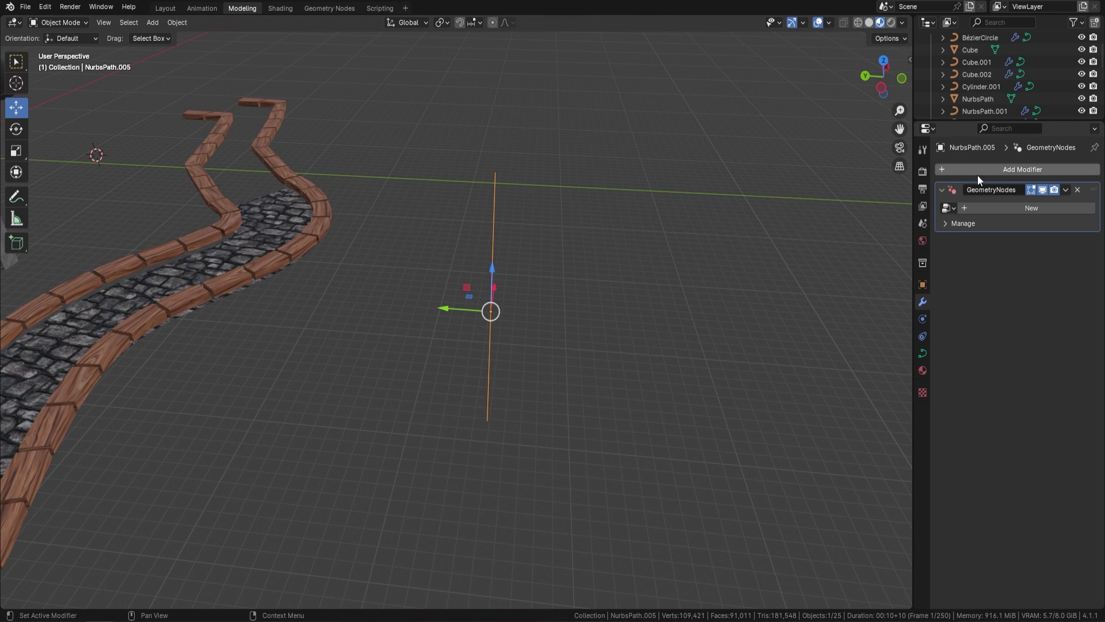
pyautogui.click(946, 208)
pyautogui.click(871, 227)
pyautogui.moveTo(515, 289); pyautogui.dragTo(507, 285, button='middle')
pyautogui.moveTo(1039, 454); pyautogui.dragTo(1083, 455)
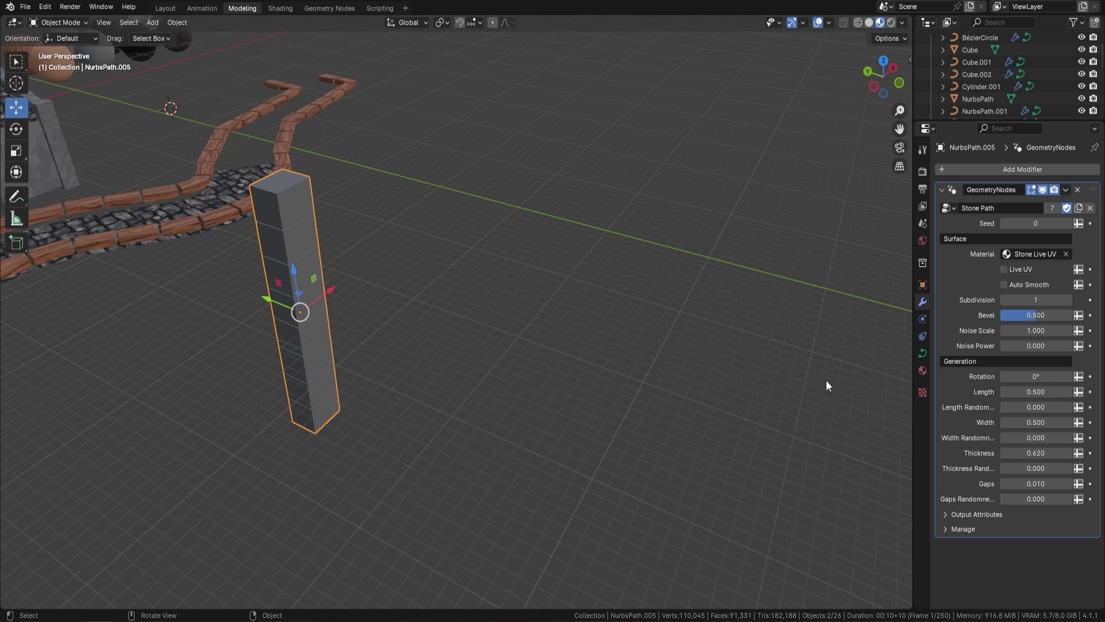
pyautogui.click(941, 190)
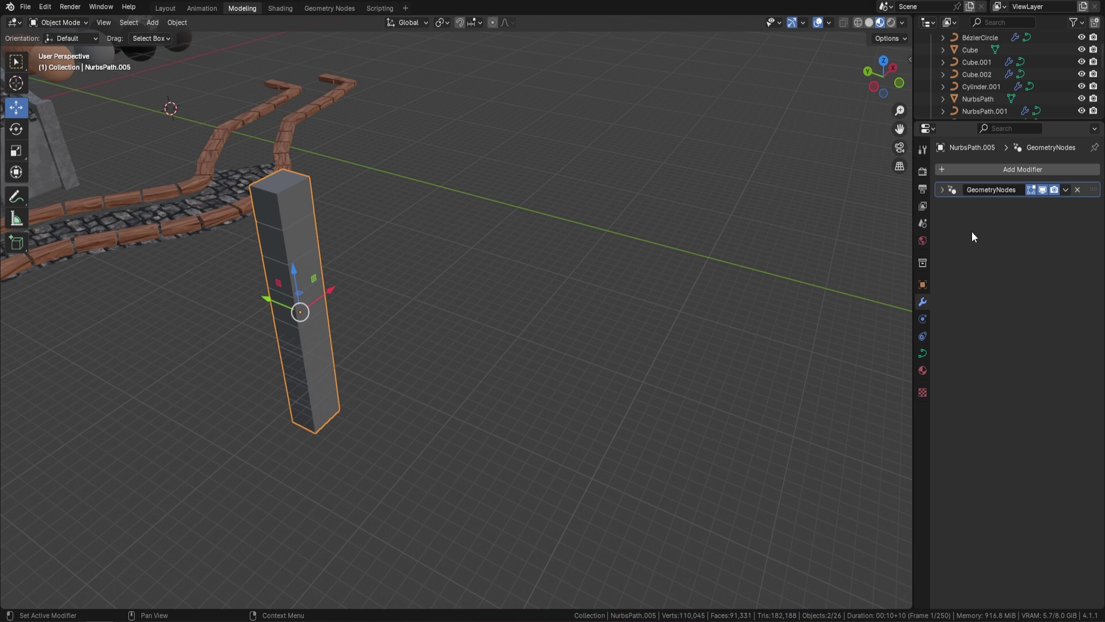
# Add a Simple Deform modifier to the upright stone path and set its twist angle to 212°.
pyautogui.keyDown('shift'); pyautogui.moveTo(472, 283); pyautogui.dragTo(651, 271, button='middle'); pyautogui.keyUp('shift')
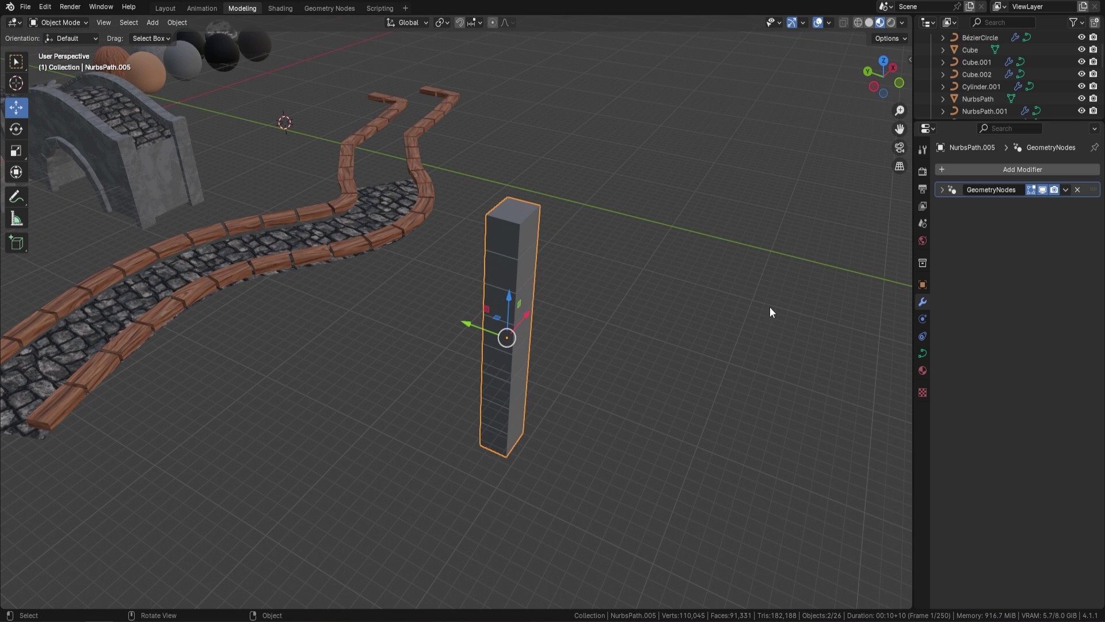
pyautogui.click(1026, 169)
pyautogui.moveTo(996, 213)
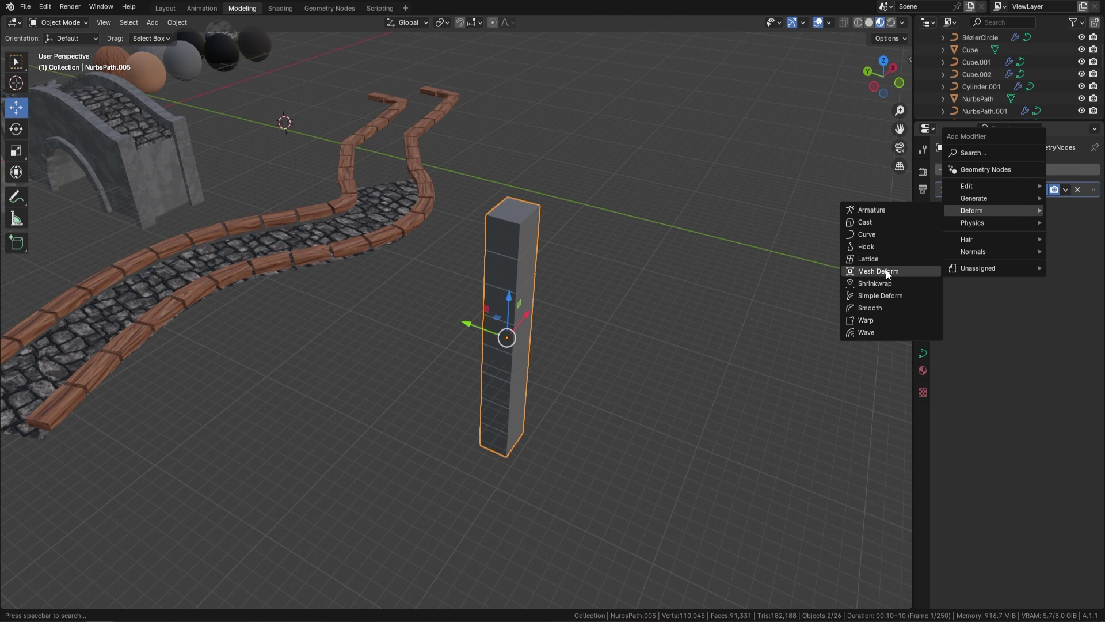
pyautogui.click(904, 296)
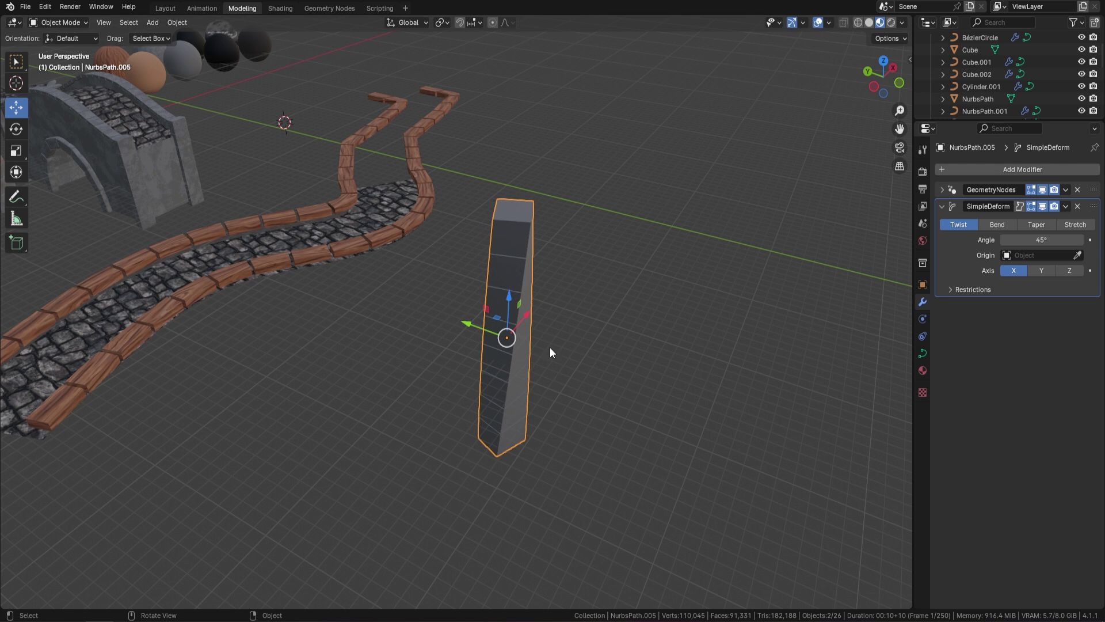
pyautogui.moveTo(550, 347); pyautogui.dragTo(516, 144, button='middle')
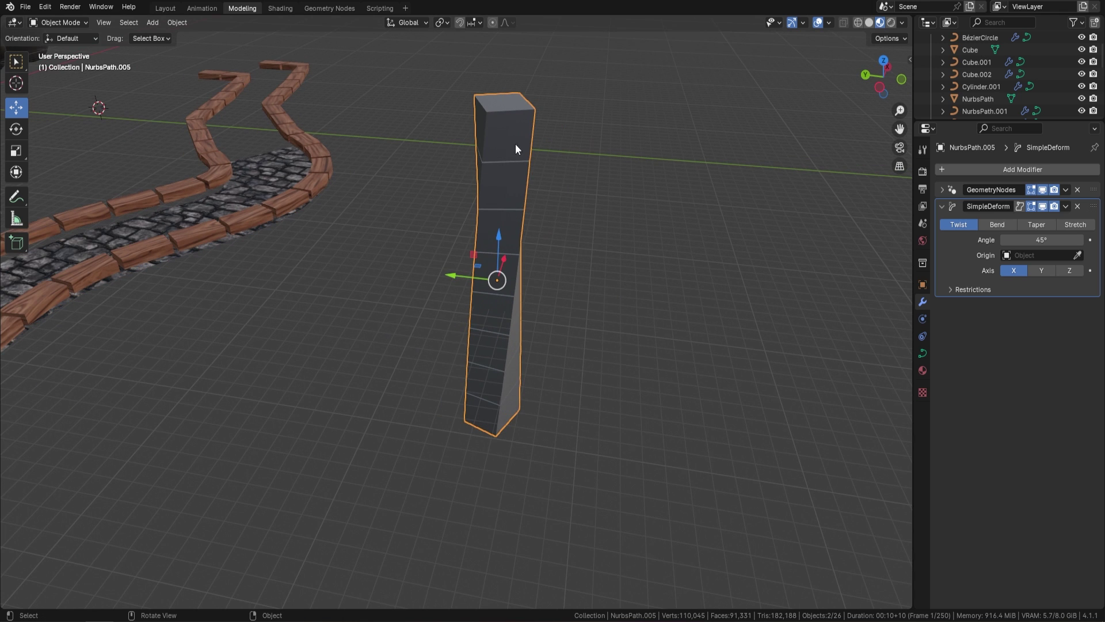
pyautogui.click(1006, 237)
pyautogui.write('160')
pyautogui.press('Return')
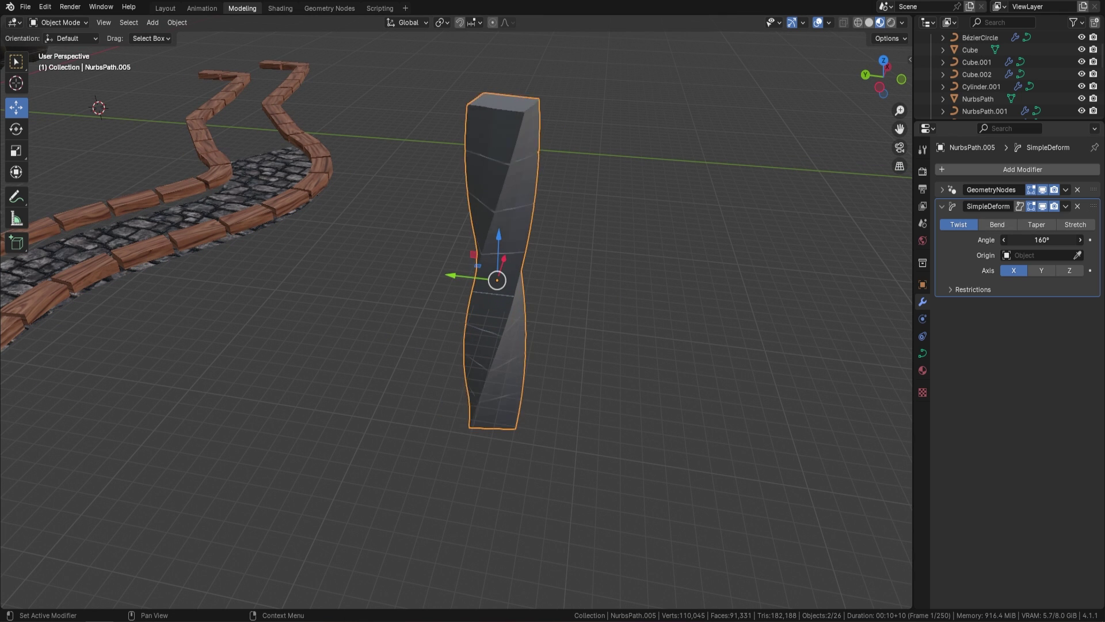
pyautogui.moveTo(1042, 240); pyautogui.dragTo(1072, 240)
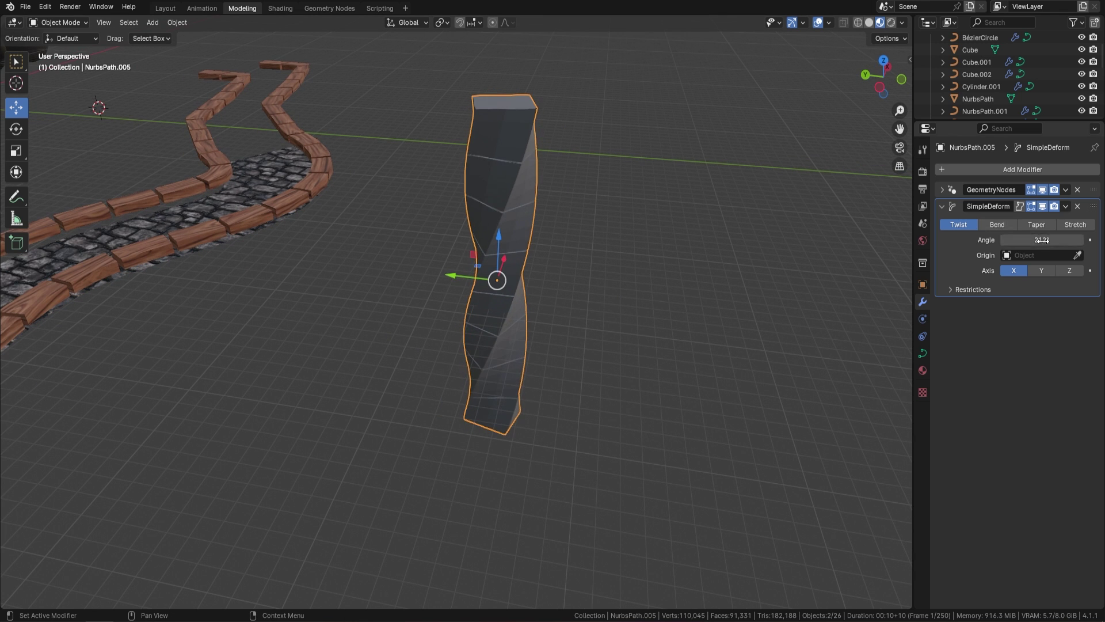
# Set the twisted pillar's Stone Path length to 0.430, noise scale to 2.070, noise power to 0.040 and gaps to 0.040.
pyautogui.click(941, 189)
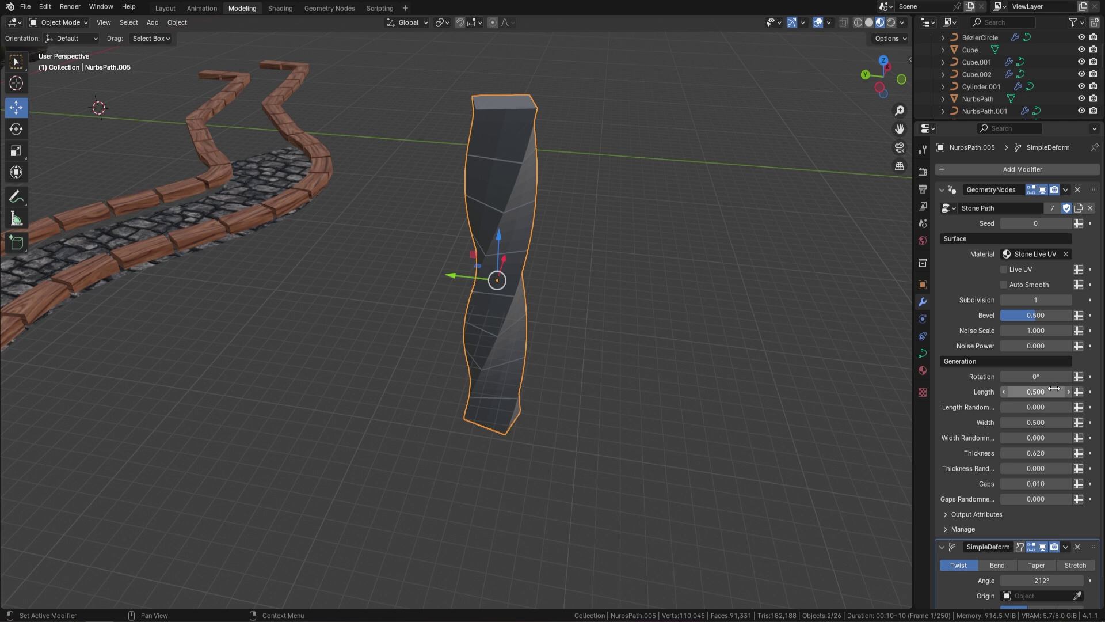
pyautogui.moveTo(1039, 394); pyautogui.dragTo(990, 391)
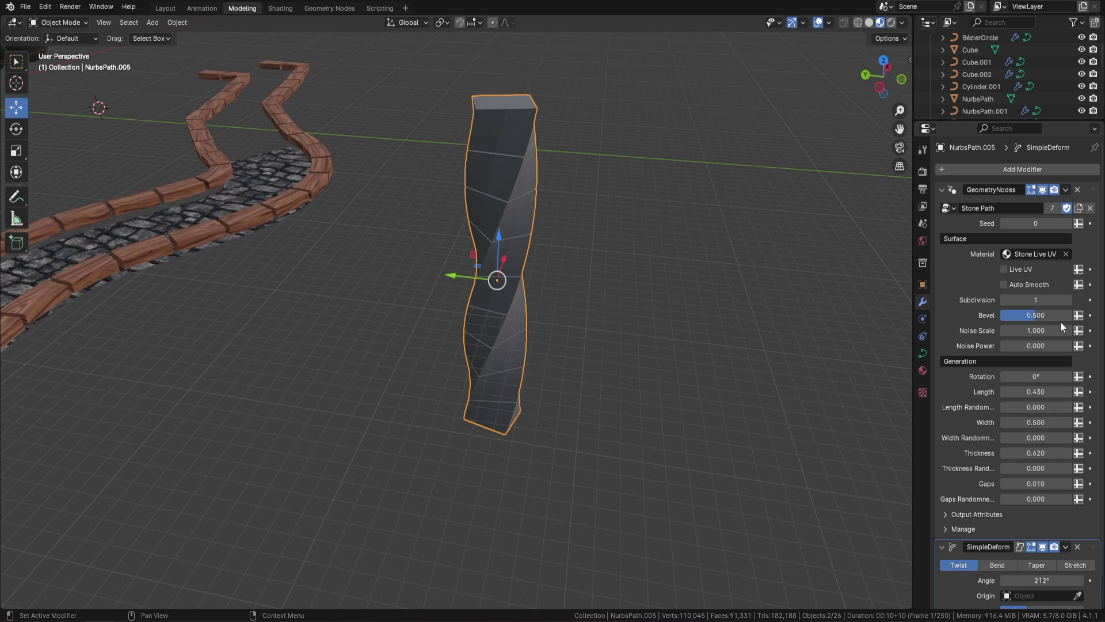
pyautogui.moveTo(1036, 330)
pyautogui.mouseDown()
pyautogui.moveTo(1088, 331)
pyautogui.moveTo(1042, 345)
pyautogui.mouseUp()
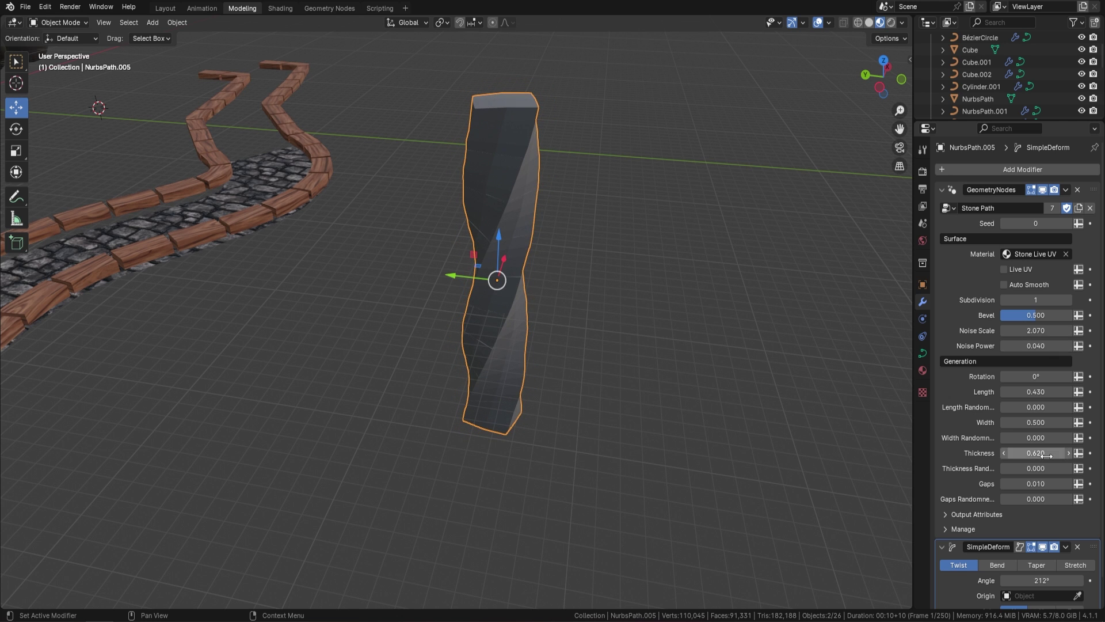
pyautogui.moveTo(1035, 484)
pyautogui.mouseDown()
pyautogui.moveTo(1059, 483)
pyautogui.moveTo(1049, 484)
pyautogui.mouseUp()
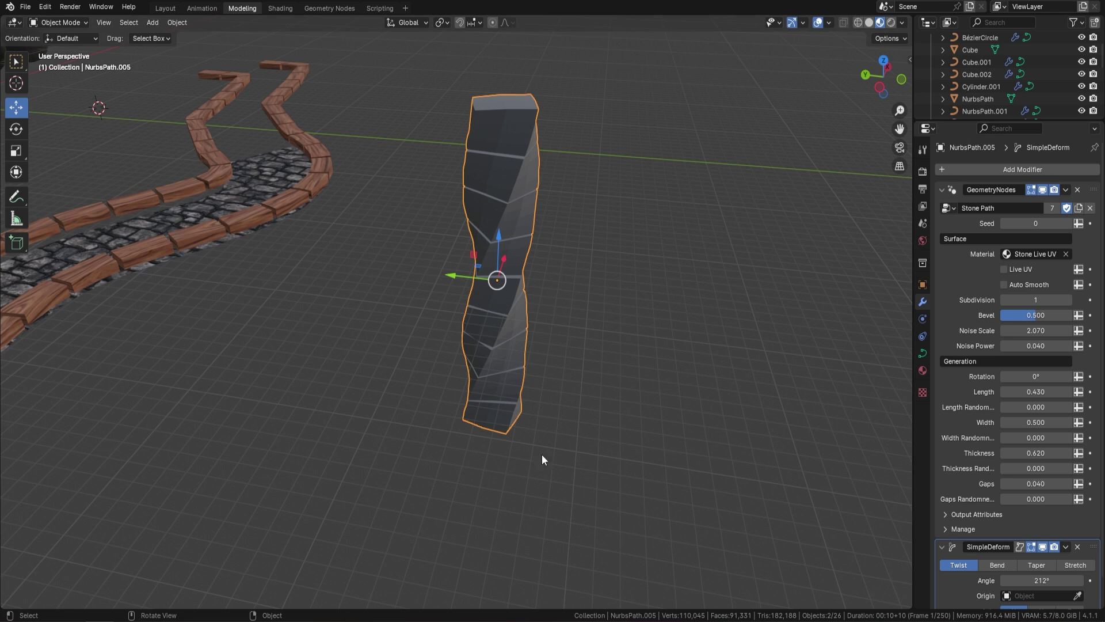
# Switch the pillar's Simple Deform modifier to Bend around the Z axis, curving it into an arch.
pyautogui.scroll(-4, 529, 146)
pyautogui.moveTo(529, 146); pyautogui.dragTo(597, 280, button='middle')
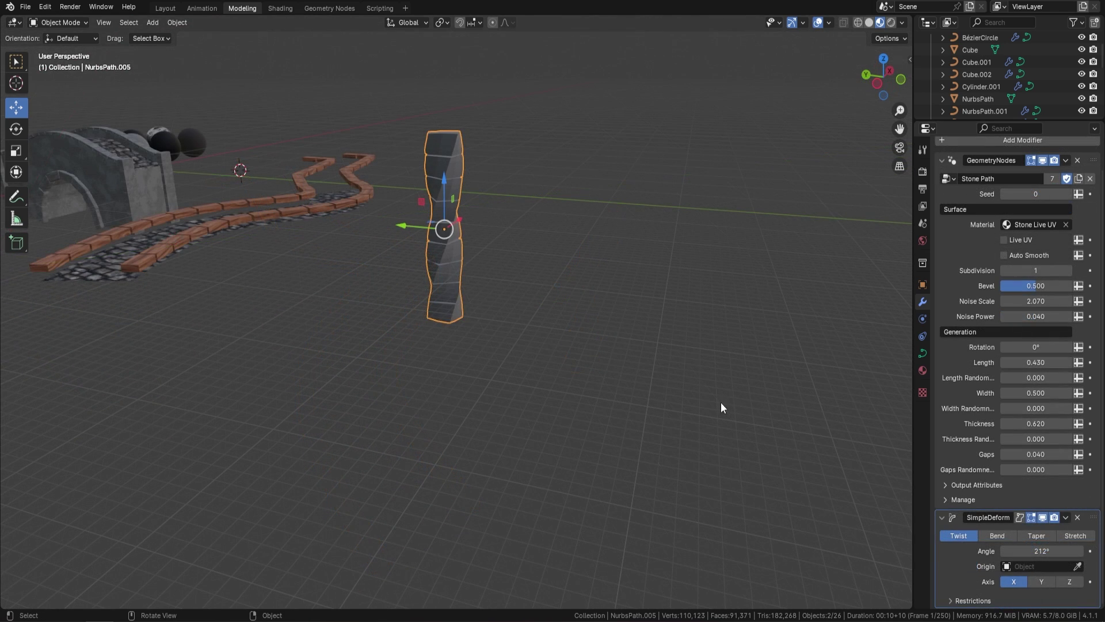
pyautogui.click(997, 535)
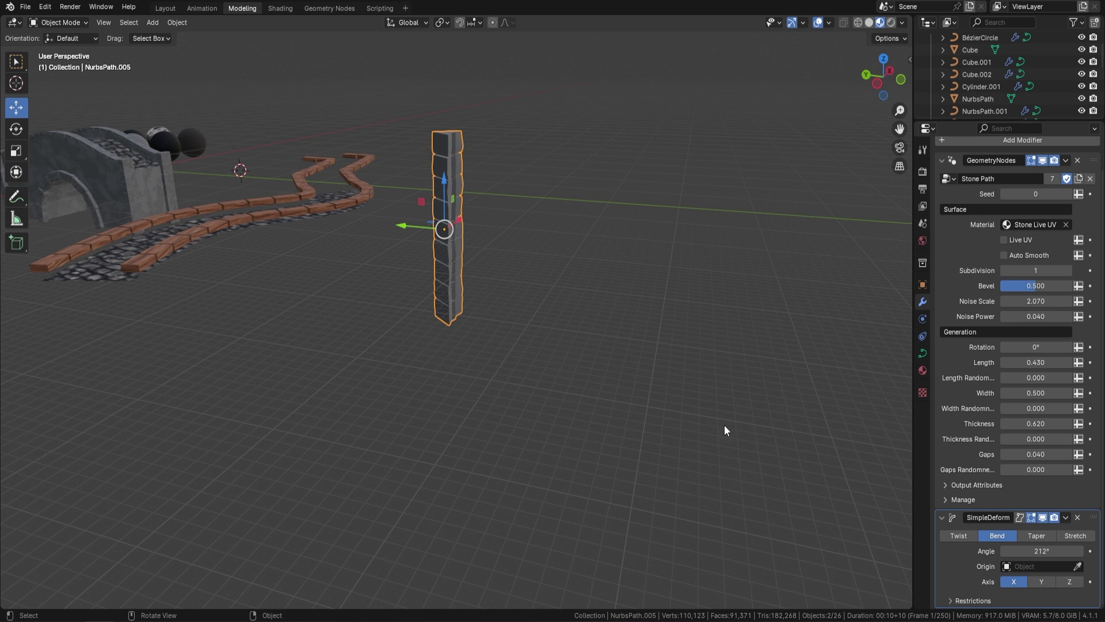
pyautogui.click(1069, 581)
pyautogui.moveTo(633, 334); pyautogui.dragTo(603, 174, button='middle')
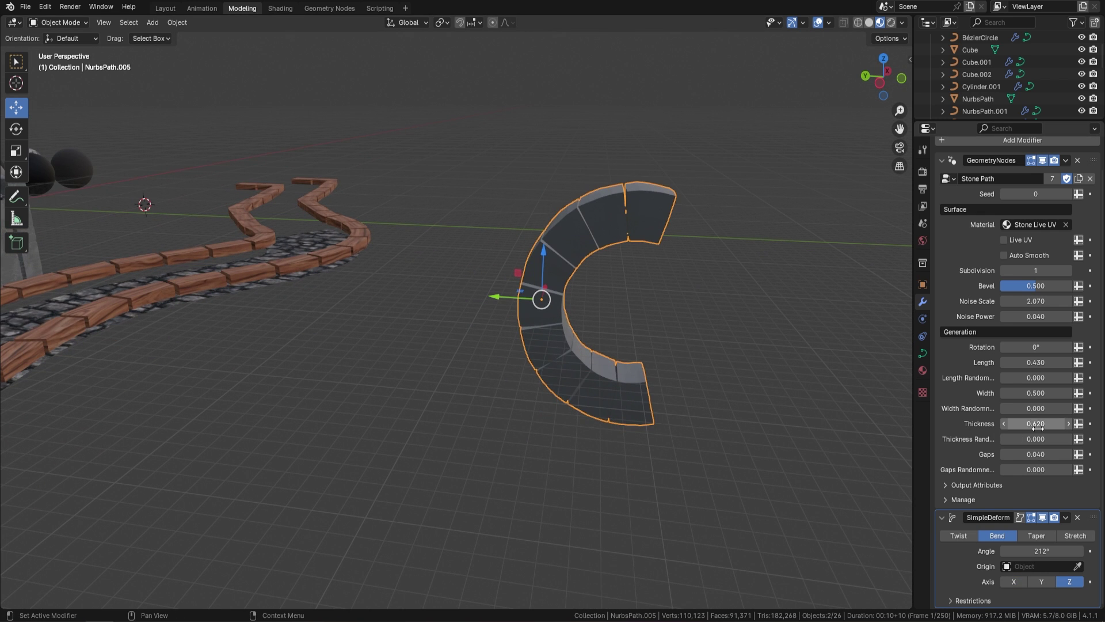
# Set the bent path's thickness to 0.810 and gaps to 0.100, and enable Live UV.
pyautogui.moveTo(1038, 427); pyautogui.dragTo(1065, 454)
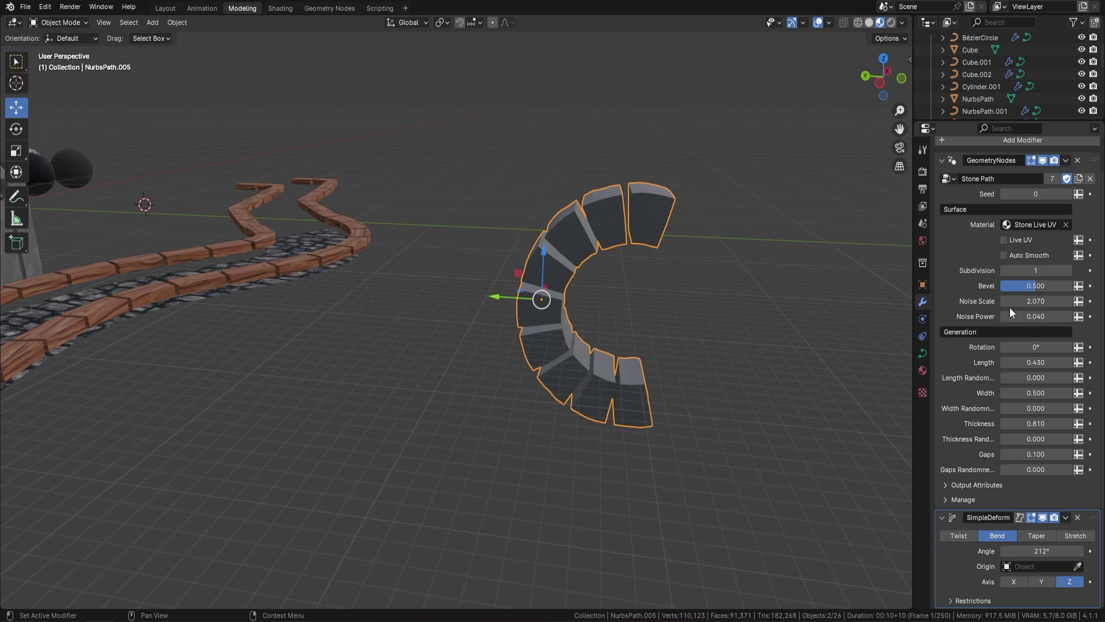
pyautogui.moveTo(893, 240); pyautogui.dragTo(535, 183, button='middle')
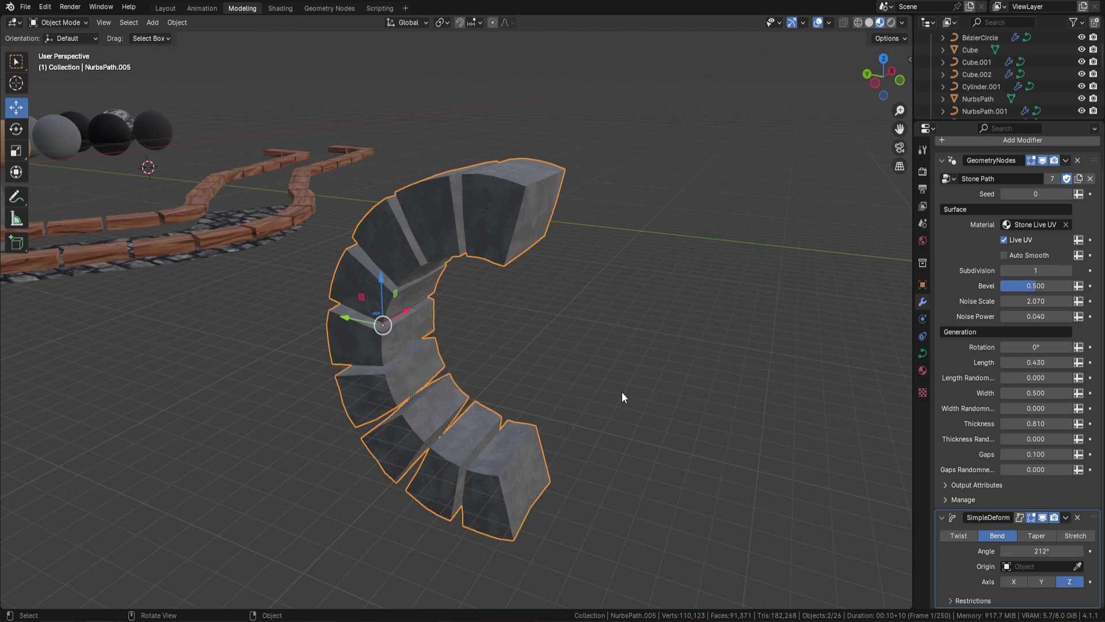
# Move the curved stone arch about 11.435 m along Y, closer to the wood-bordered road.
pyautogui.scroll(-5, 591, 372)
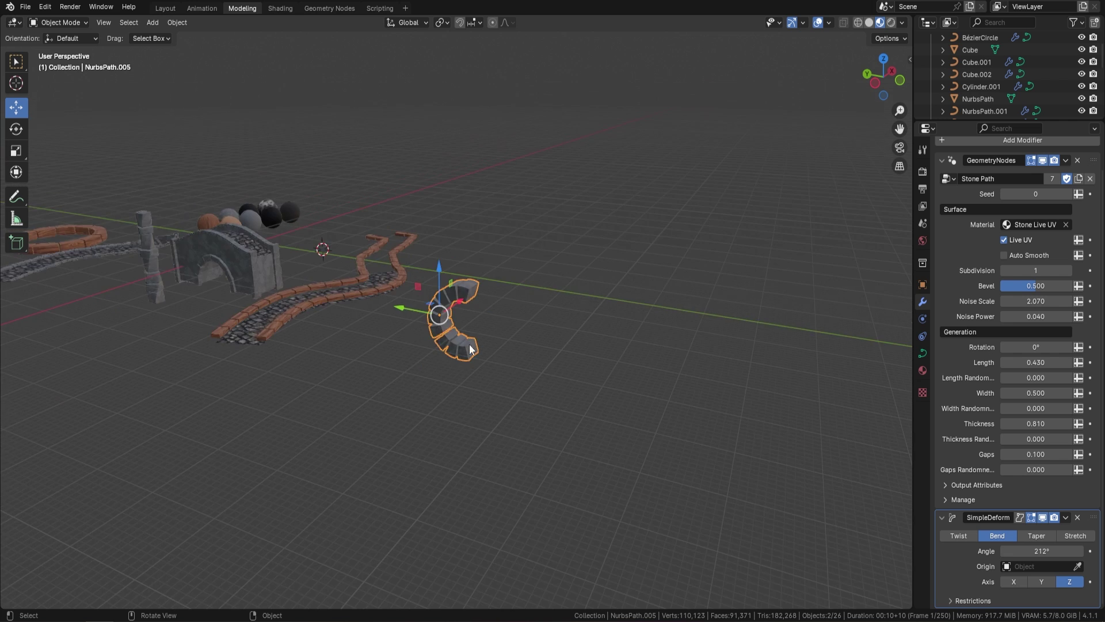
pyautogui.moveTo(592, 371); pyautogui.dragTo(425, 347, button='middle')
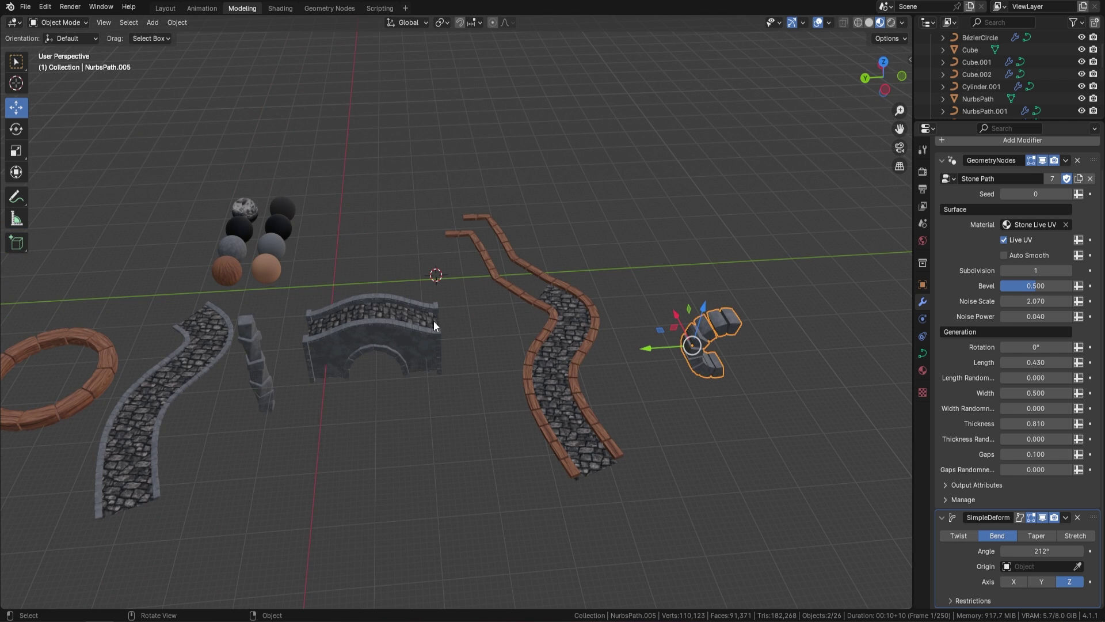
pyautogui.moveTo(609, 291); pyautogui.dragTo(601, 342, button='middle')
pyautogui.moveTo(601, 342); pyautogui.dragTo(621, 354)
# Add a plane and move it about -80.132 m along Y, into the empty area beyond the stone arch.
pyautogui.hotkey('shift', 'a')
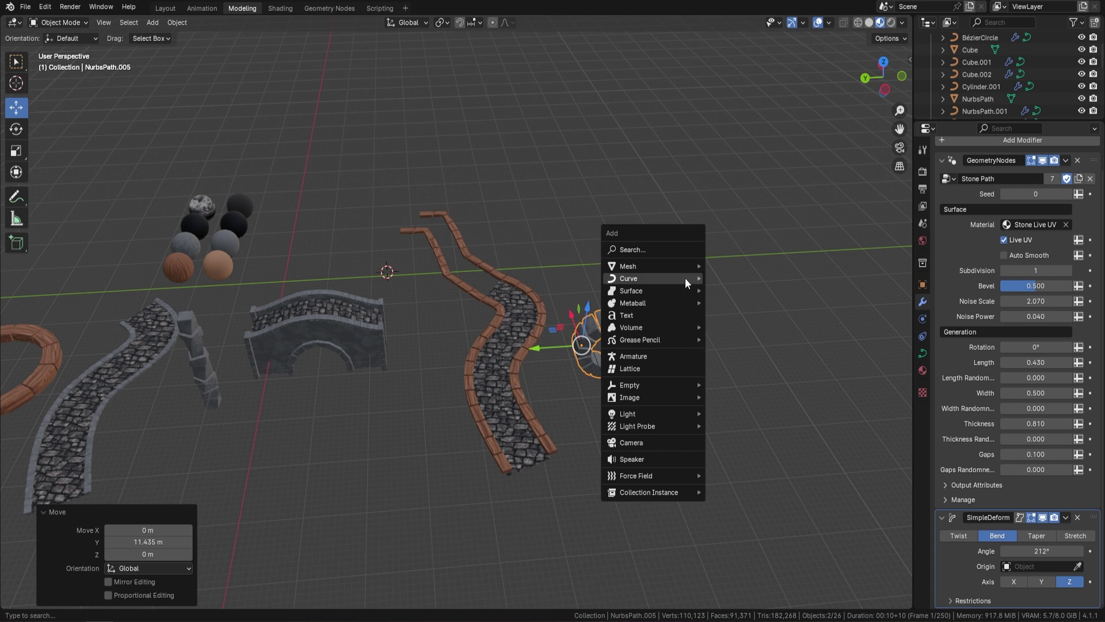
pyautogui.moveTo(665, 267)
pyautogui.click(749, 269)
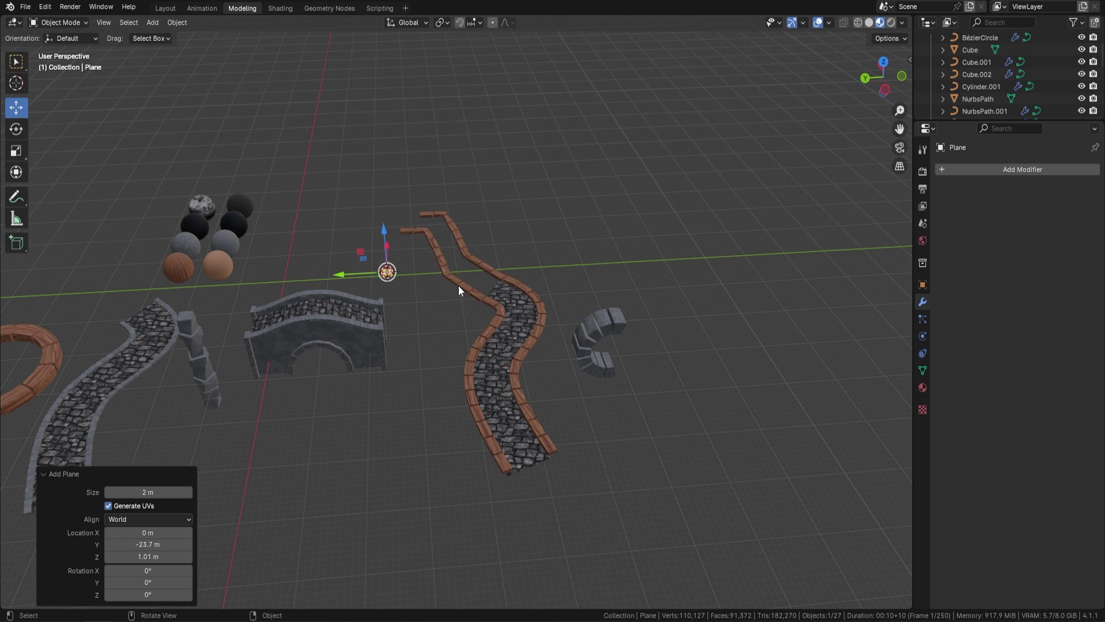
pyautogui.press('g')
pyautogui.press('y')
pyautogui.click(743, 280)
# Scale the plane uniformly by about 5.806 and stretch it by about 3.218 along Y into a long rectangle.
pyautogui.keyDown('shift'); pyautogui.moveTo(743, 280); pyautogui.dragTo(669, 308, button='middle'); pyautogui.keyUp('shift')
pyautogui.press('s')
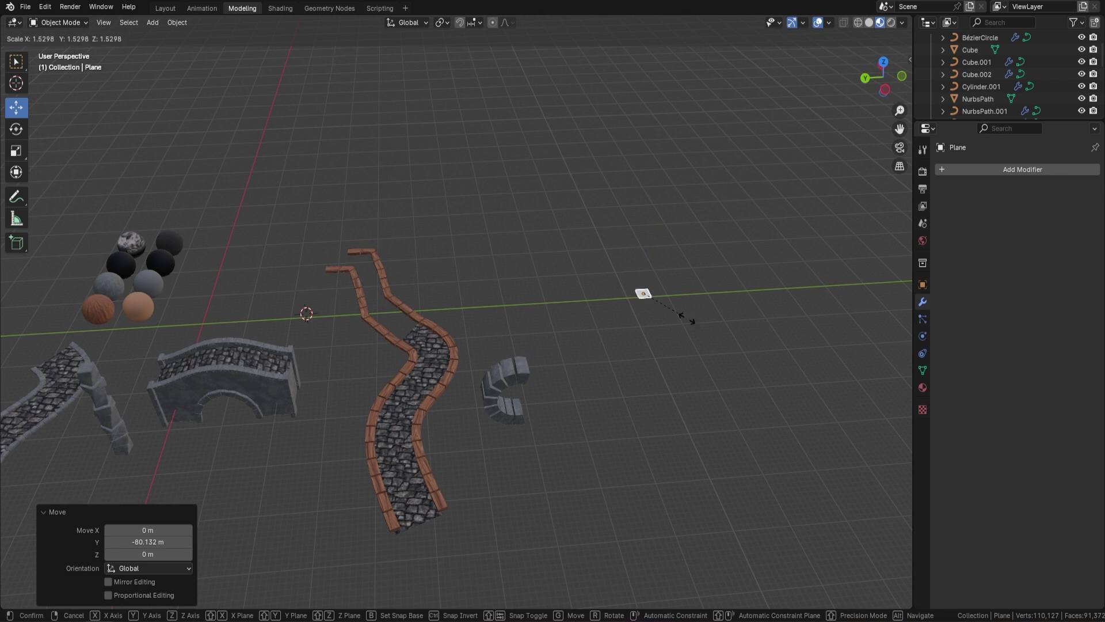
pyautogui.click(789, 355)
pyautogui.press('s')
pyautogui.press('x')
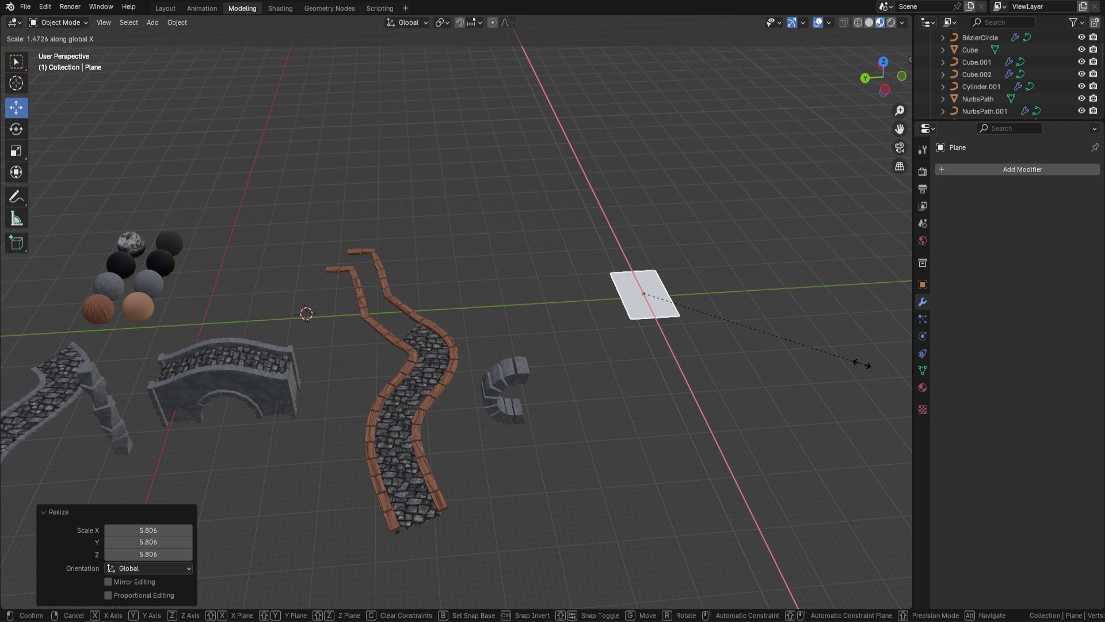
pyautogui.press('y')
pyautogui.click(511, 337)
# Apply all transforms to the plane and set its origin to its geometry.
pyautogui.press('KP_Decimal')
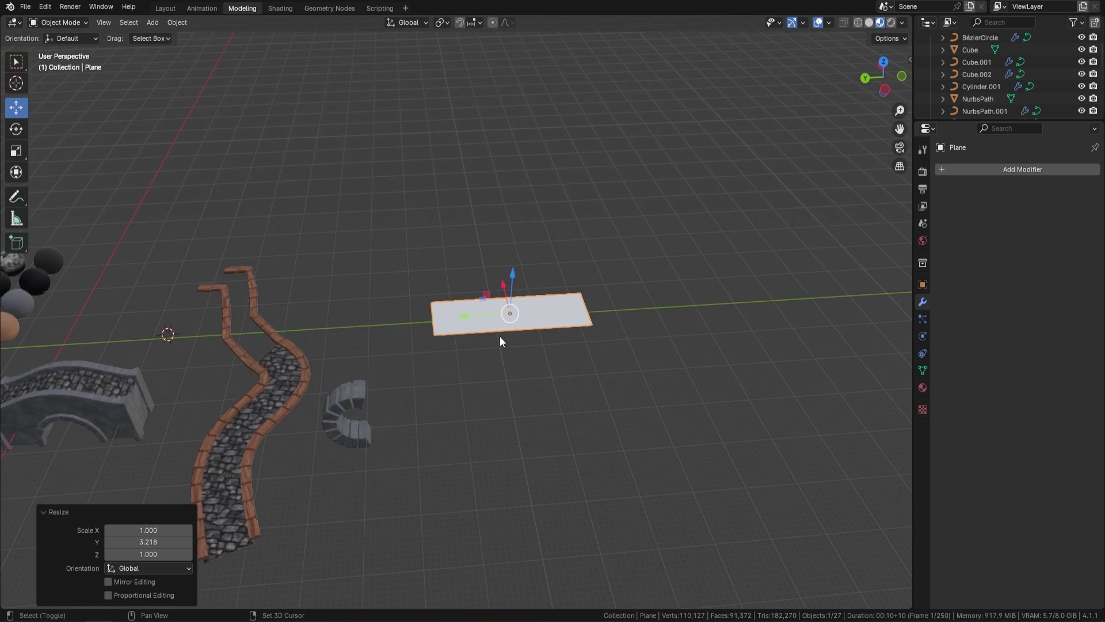
pyautogui.hotkey('ctrl', 'a')
pyautogui.click(583, 353)
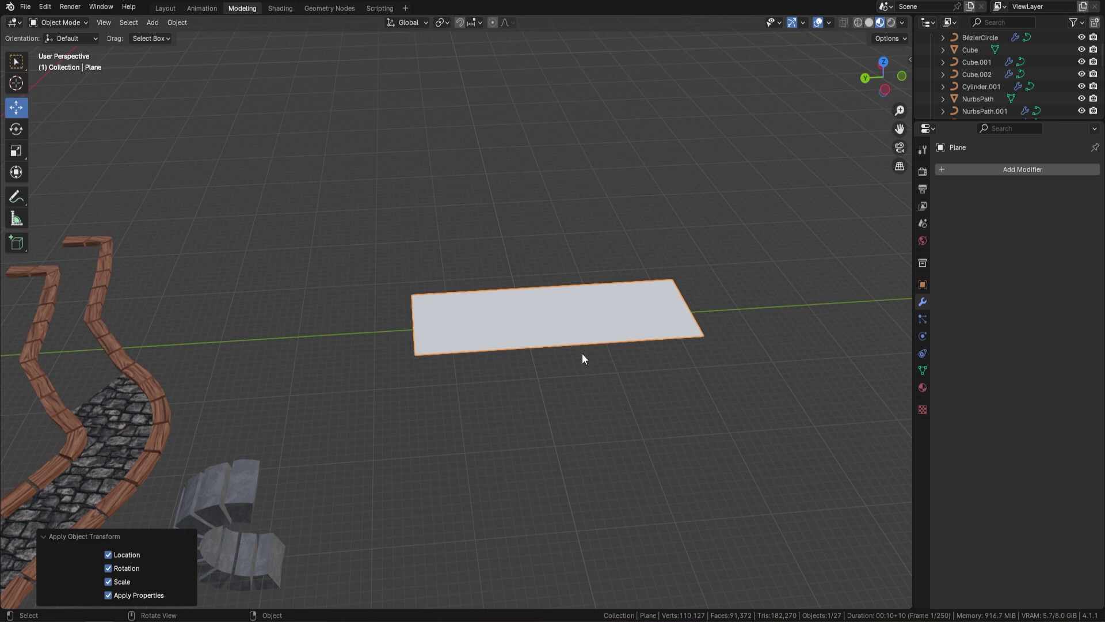
pyautogui.rightClick(581, 355)
pyautogui.moveTo(550, 402)
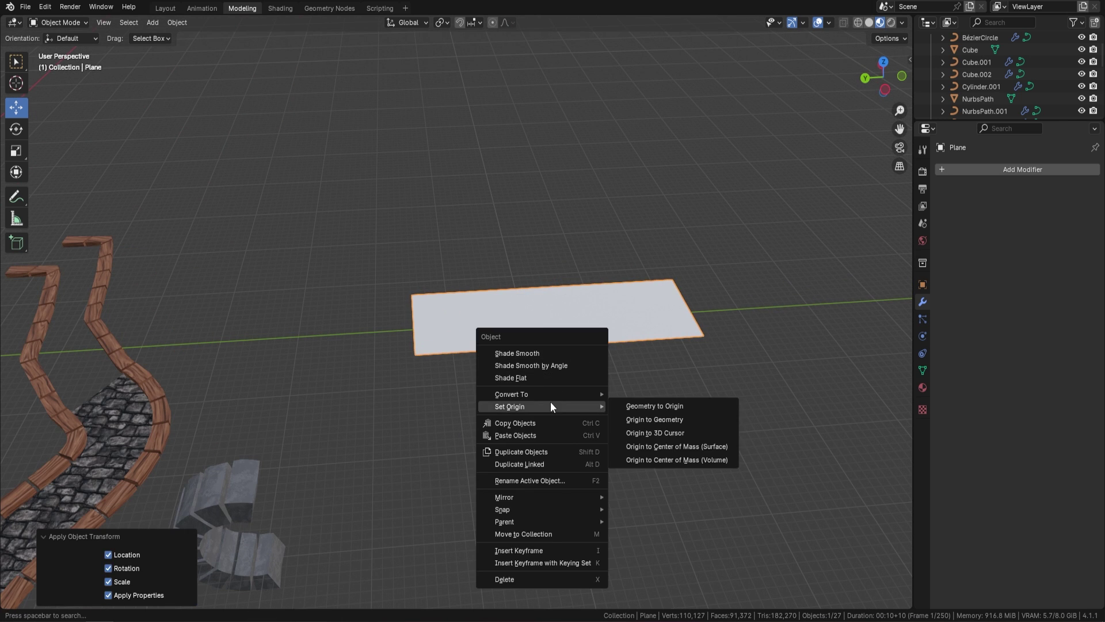
pyautogui.click(659, 420)
# Add 11 evenly spaced loop cuts across the length of the plane in Edit Mode.
pyautogui.press('Tab')
pyautogui.hotkey('ctrl', 'r')
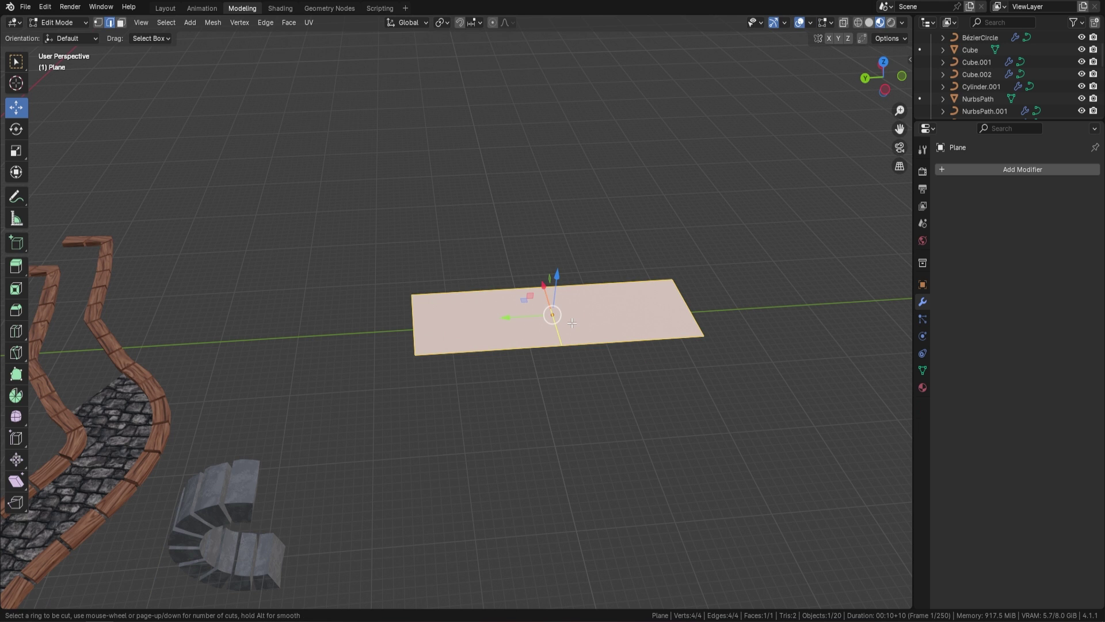
pyautogui.scroll(10, 572, 323)
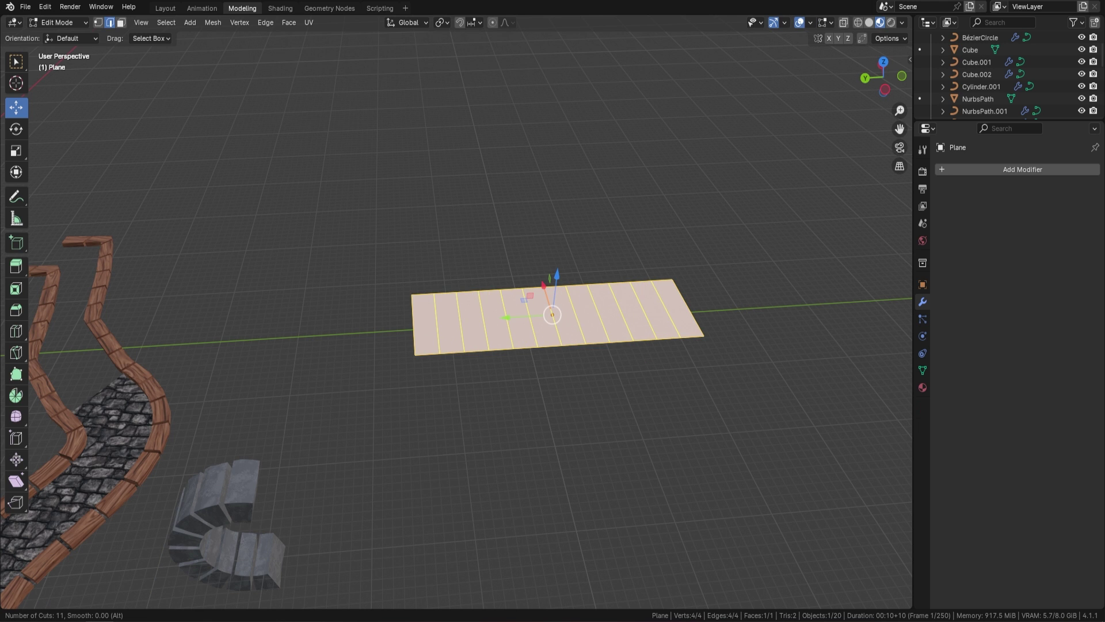
pyautogui.click(573, 323)
pyautogui.rightClick(572, 323)
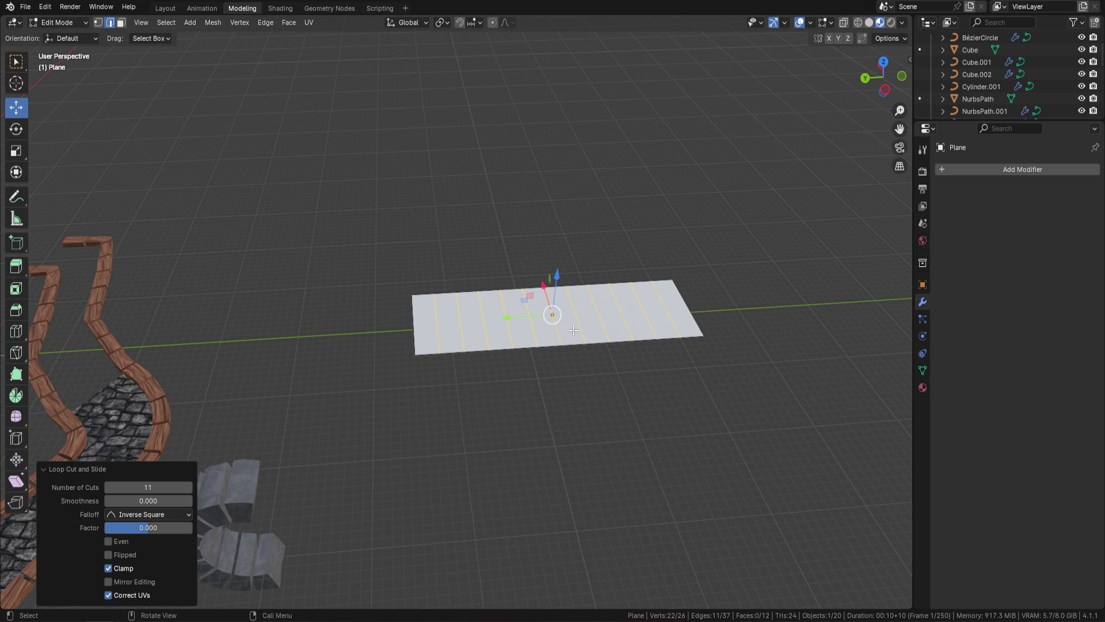
# Extrude all of the plane's faces upward by about 12.722 m into a block.
pyautogui.press('a')
pyautogui.press('e')
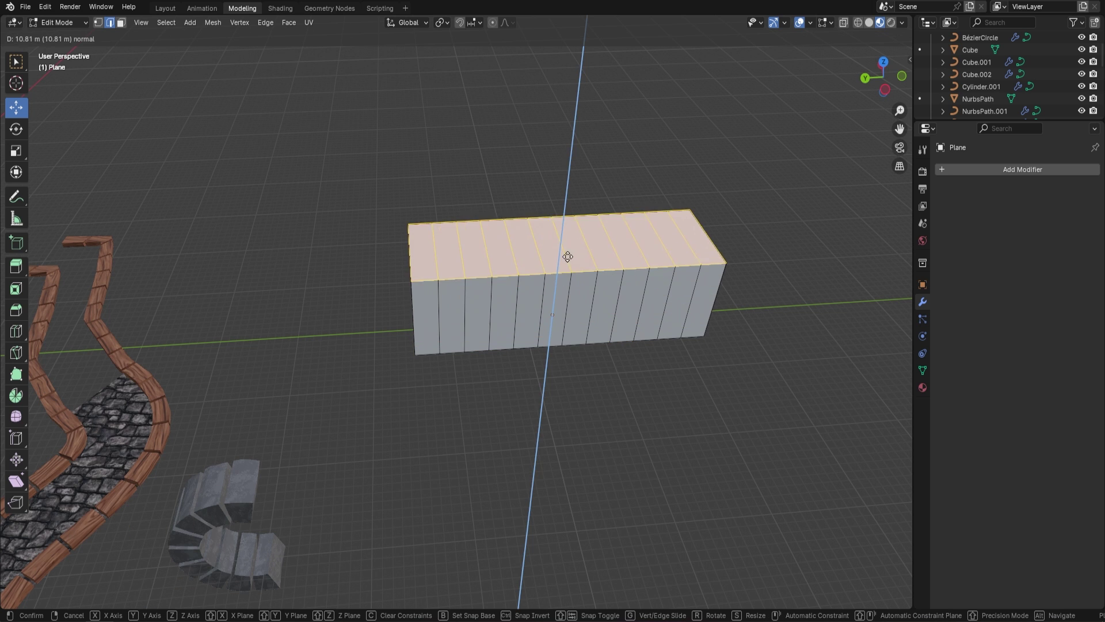
pyautogui.click(696, 317)
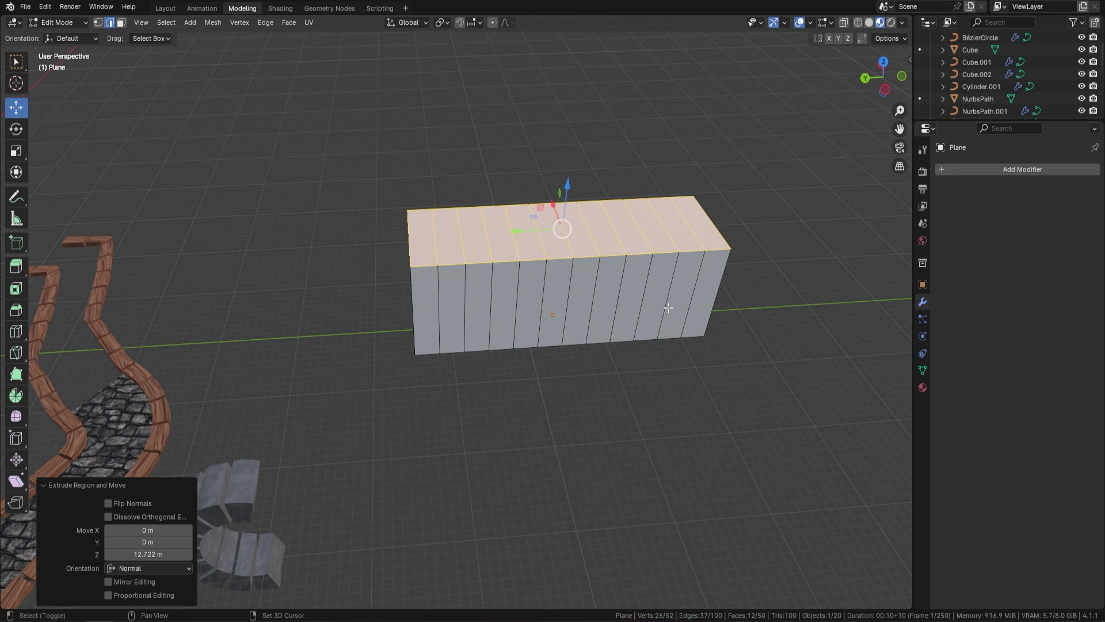
# Isolate the block's top faces, raise their middle edge about 4.263 m with smooth proportional editing of size 15.863, and return to Object Mode.
pyautogui.hotkey('shift', 'h')
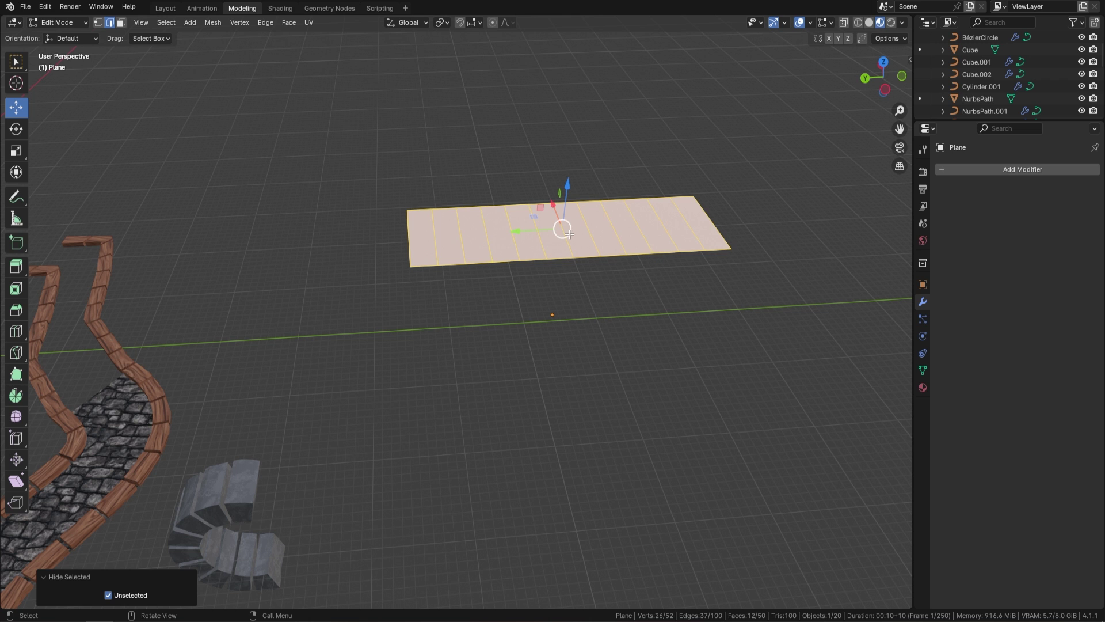
pyautogui.click(569, 234)
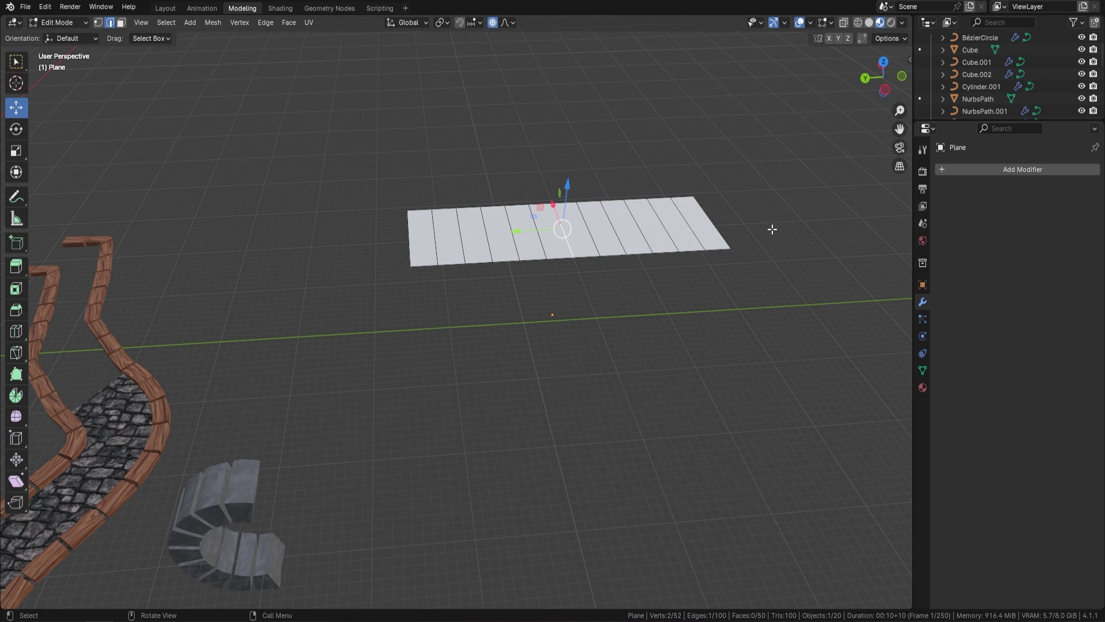
pyautogui.press('KP_3')
pyautogui.press('KP_Decimal')
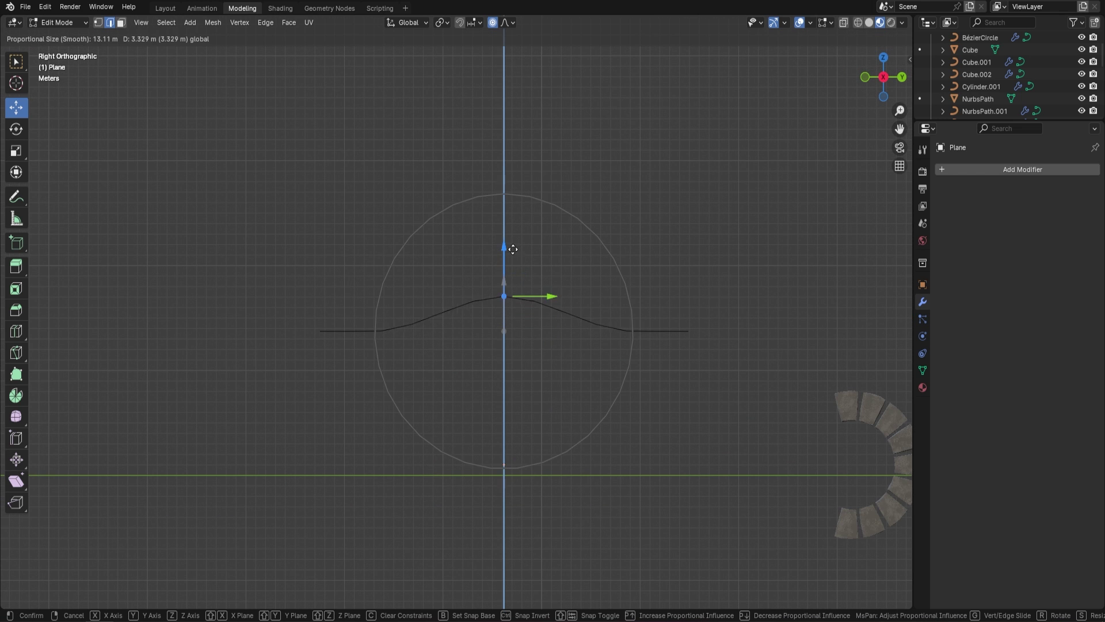
pyautogui.scroll(-2, 507, 254)
pyautogui.click(508, 246)
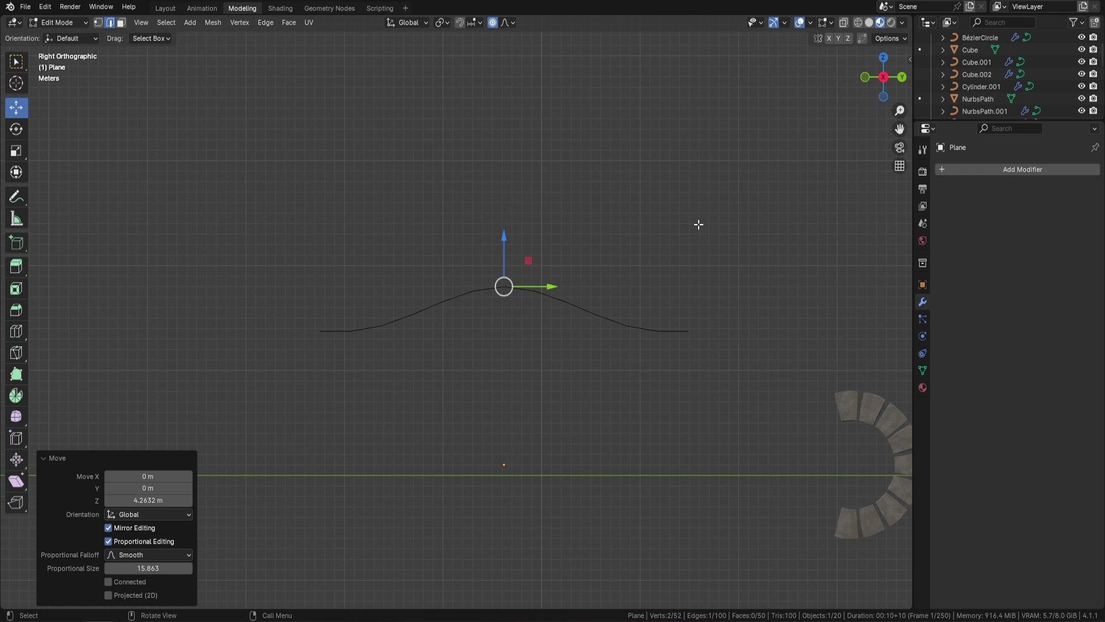
pyautogui.moveTo(698, 225); pyautogui.dragTo(575, 288, button='middle')
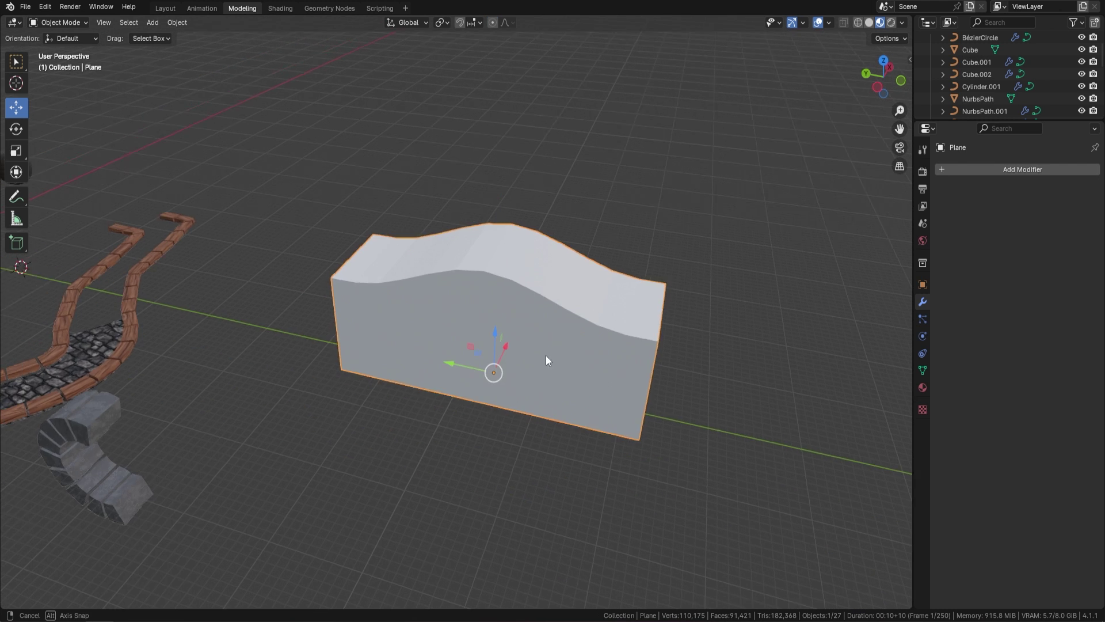
pyautogui.moveTo(546, 354); pyautogui.dragTo(610, 298, button='middle')
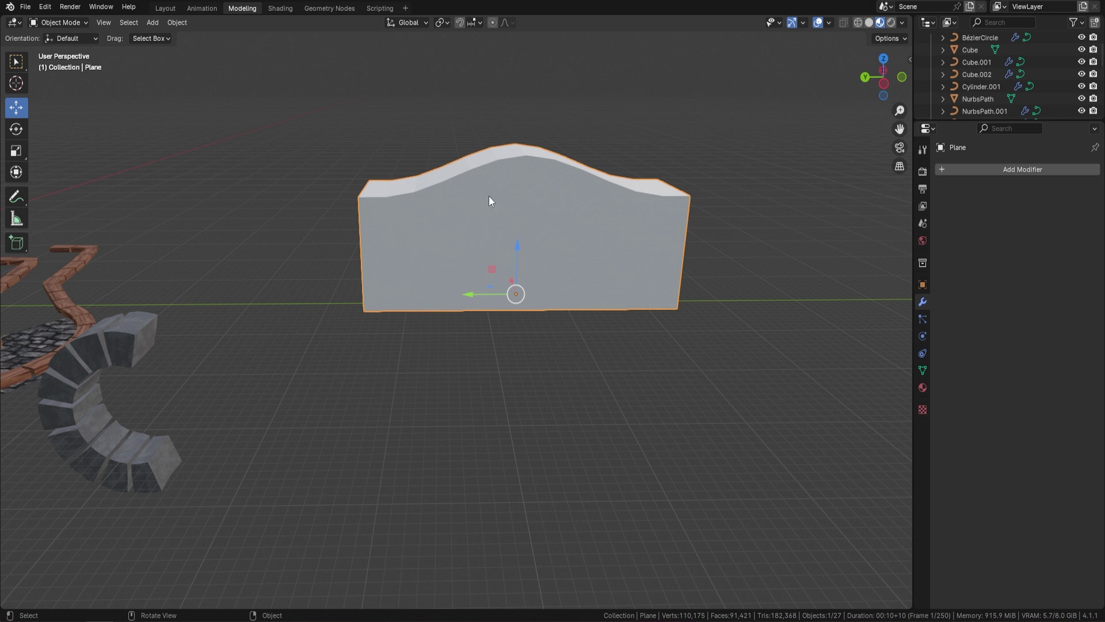
# Reveal the block's hidden faces in Edit Mode and select the curved top edge runs along both long sides.
pyautogui.moveTo(489, 196)
pyautogui.mouseDown(button='middle')
pyautogui.moveTo(432, 254)
pyautogui.moveTo(457, 235)
pyautogui.mouseUp(button='middle')
pyautogui.scroll(4, 457, 234)
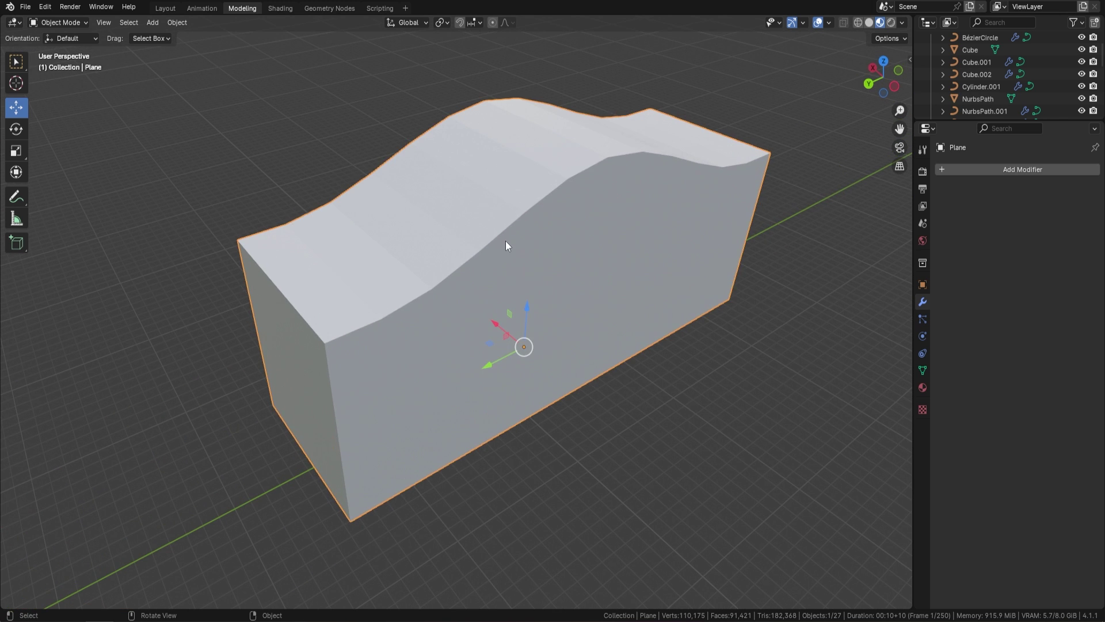
pyautogui.press('Tab')
pyautogui.hotkey('alt', 'h')
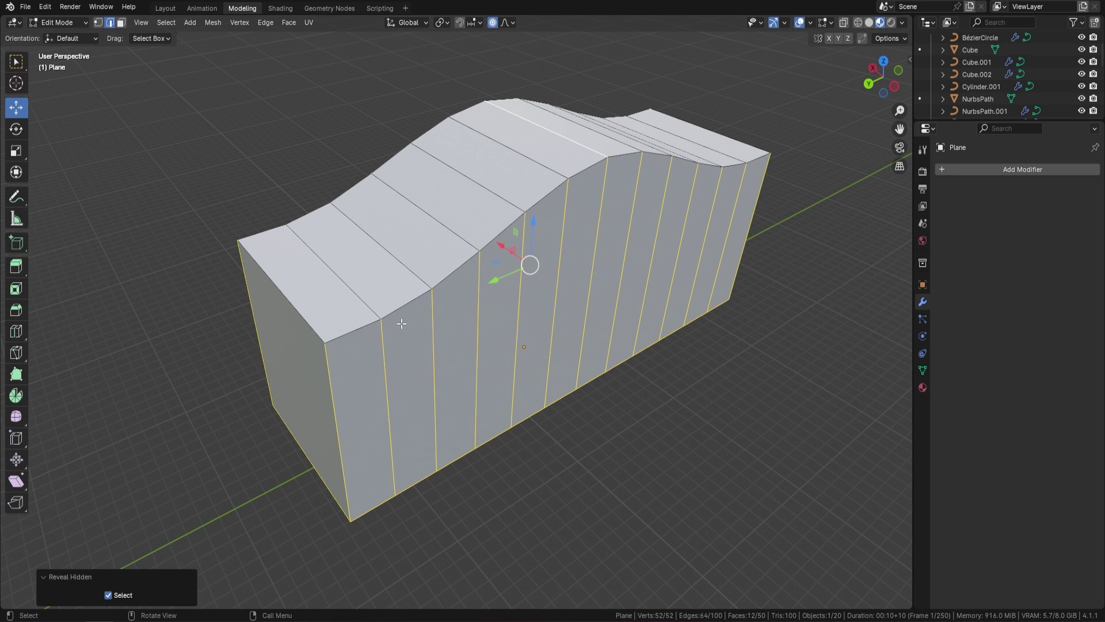
pyautogui.click(353, 330)
pyautogui.keyDown('ctrl'); pyautogui.click(755, 159); pyautogui.keyUp('ctrl')
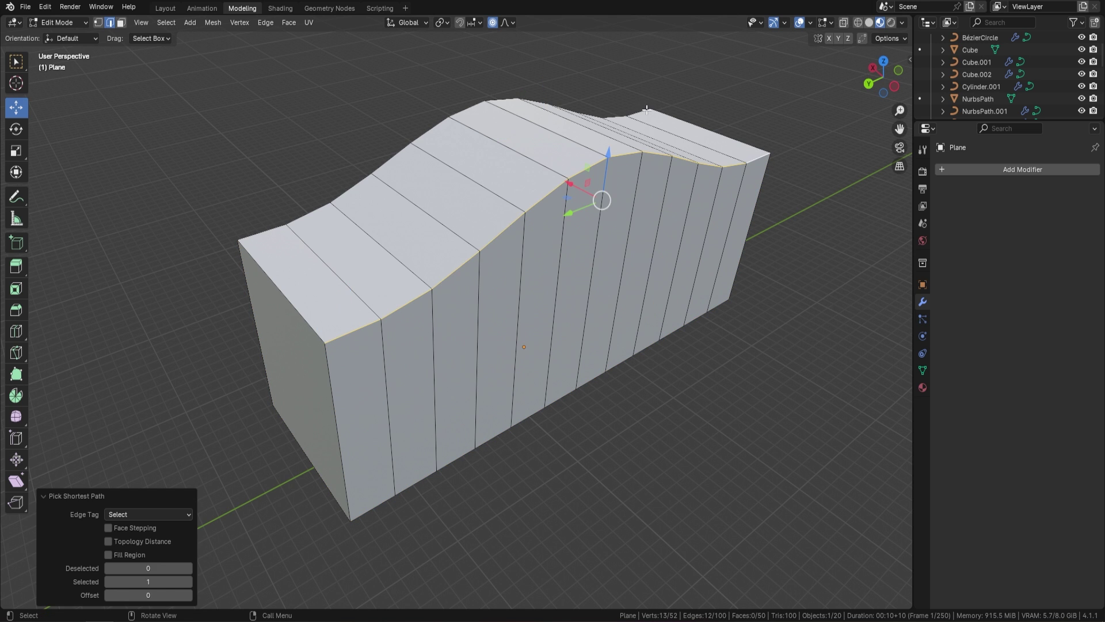
pyautogui.keyDown('ctrl'); pyautogui.click(646, 111); pyautogui.keyUp('ctrl')
# Duplicate the two curved edge runs in place and raise the copy about 1.4955 m with proportional editing off.
pyautogui.moveTo(271, 228); pyautogui.dragTo(472, 250, button='middle')
pyautogui.hotkey('shift', 'd')
pyautogui.rightClick(472, 249)
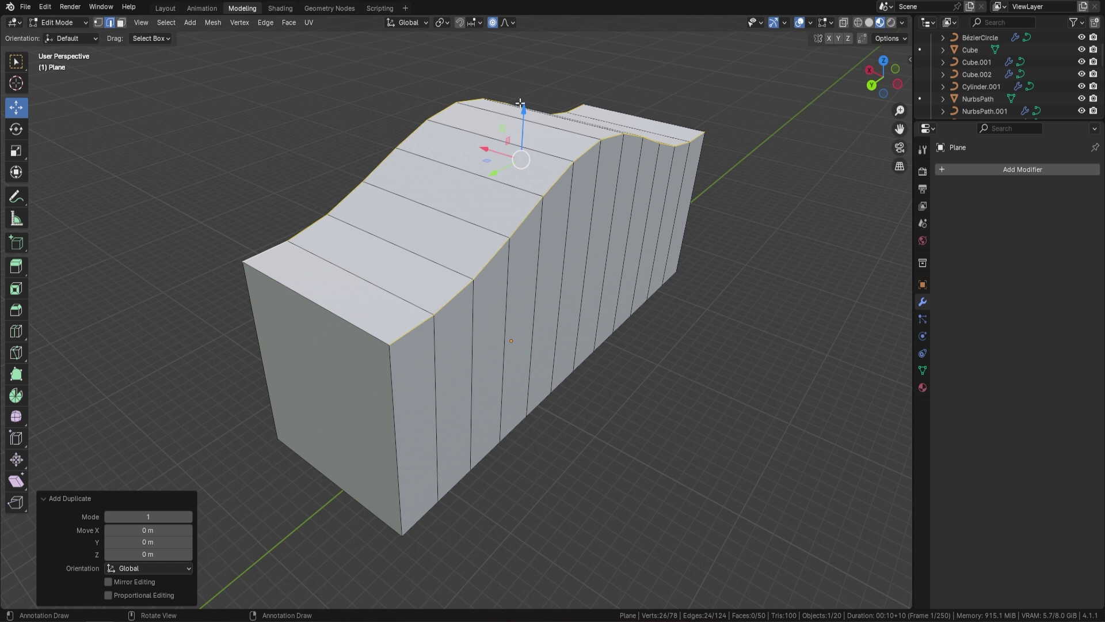
pyautogui.moveTo(520, 103); pyautogui.dragTo(517, 98)
pyautogui.hotkey('ctrl', 'z')
pyautogui.click(493, 22)
# Separate the duplicated edge runs into their own object and select it in Object Mode.
pyautogui.press('p')
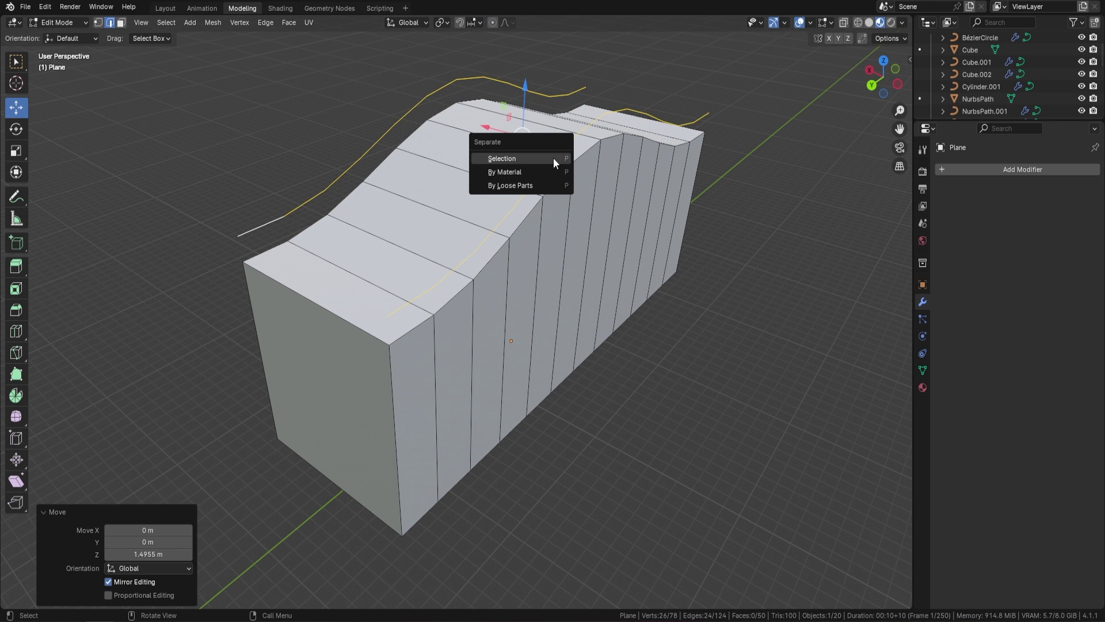
pyautogui.click(554, 158)
pyautogui.press('Tab')
pyautogui.click(575, 83)
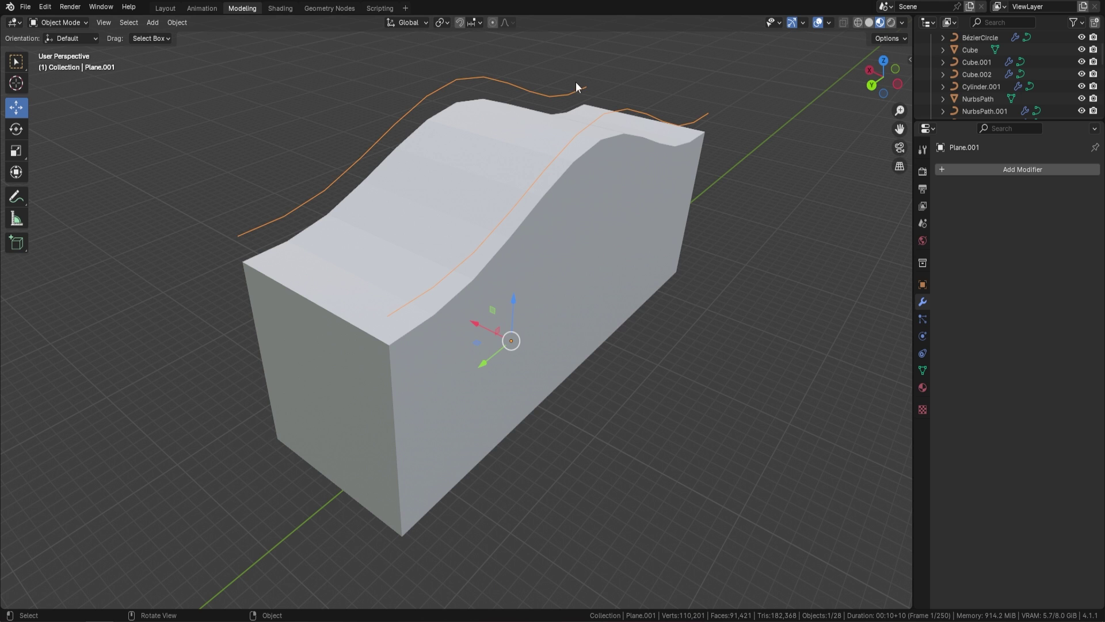
# Apply all transforms to the separated edges and set their origin to geometry.
pyautogui.hotkey('ctrl', 'a')
pyautogui.click(629, 123)
pyautogui.rightClick(609, 136)
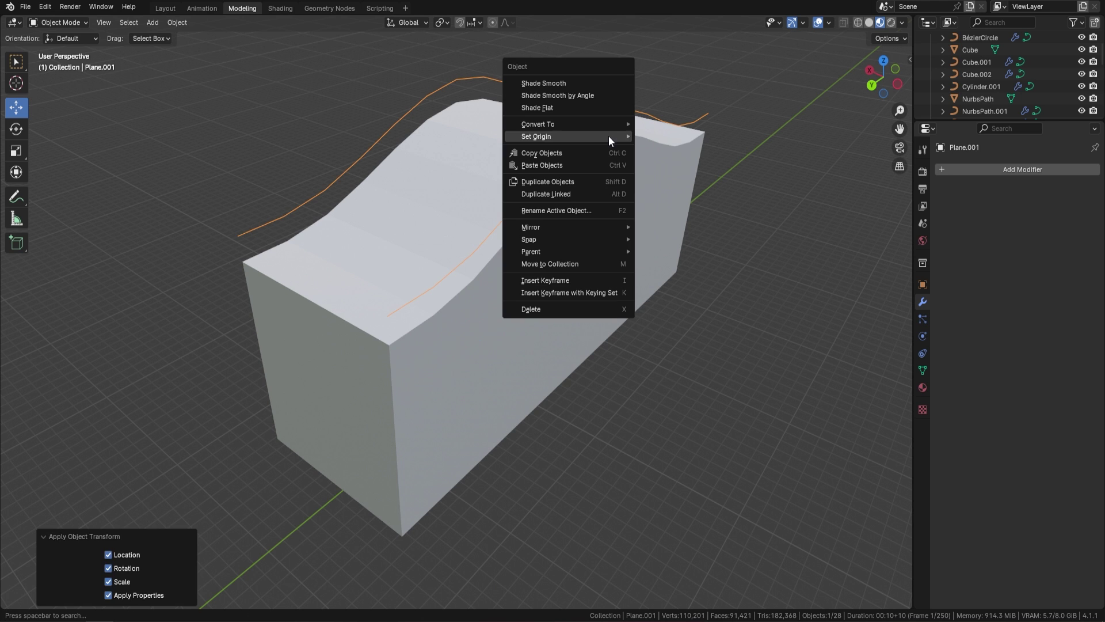
pyautogui.moveTo(636, 138)
pyautogui.click(674, 151)
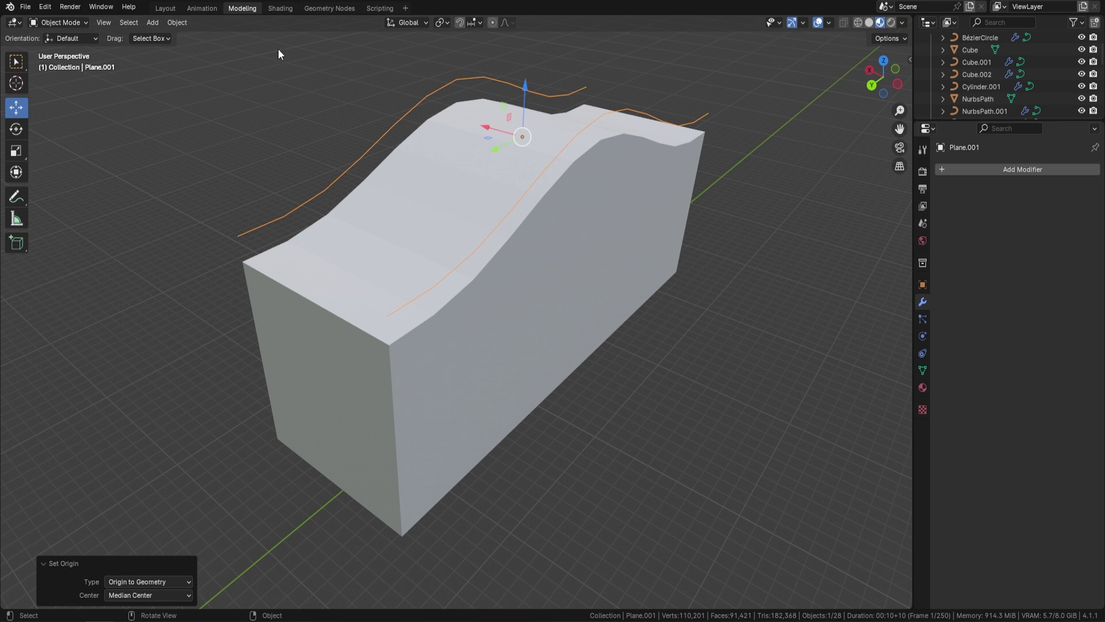
# Convert the separated edge object from a mesh to a curve.
pyautogui.click(176, 23)
pyautogui.moveTo(247, 375)
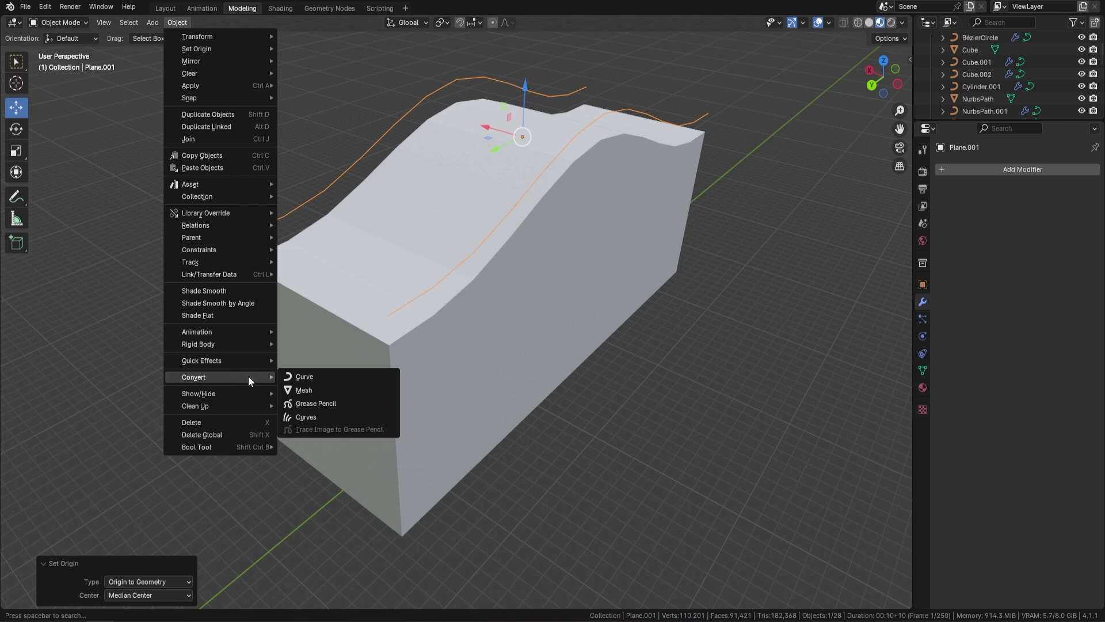
pyautogui.click(319, 375)
# Add a Geometry Nodes modifier to the two border curves and assign the Stone Path node group.
pyautogui.click(1013, 168)
pyautogui.moveTo(978, 156)
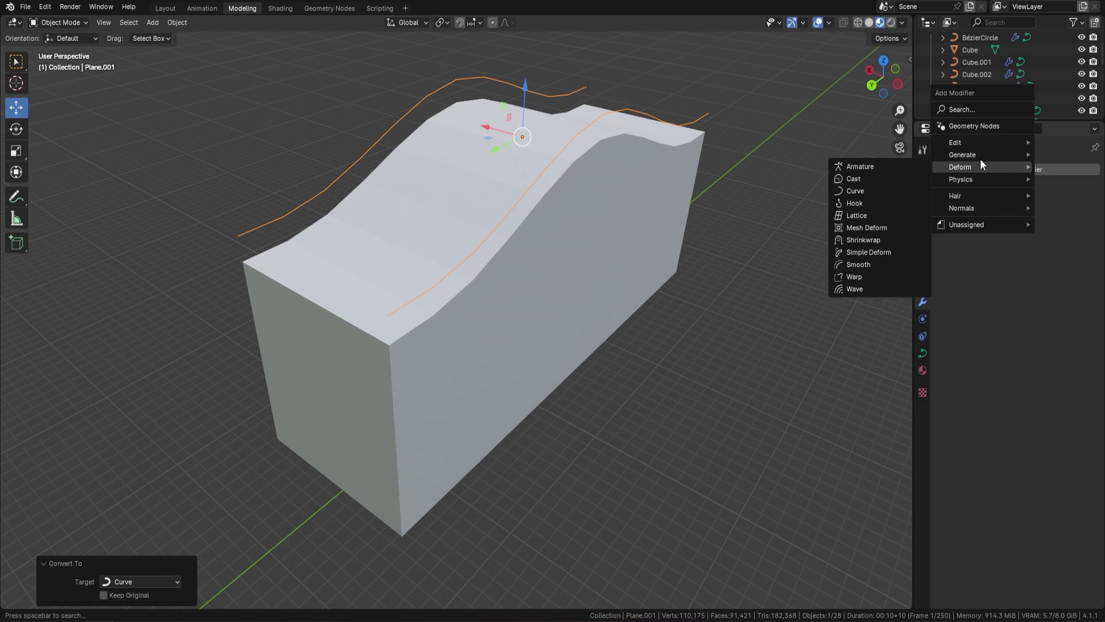
pyautogui.click(979, 125)
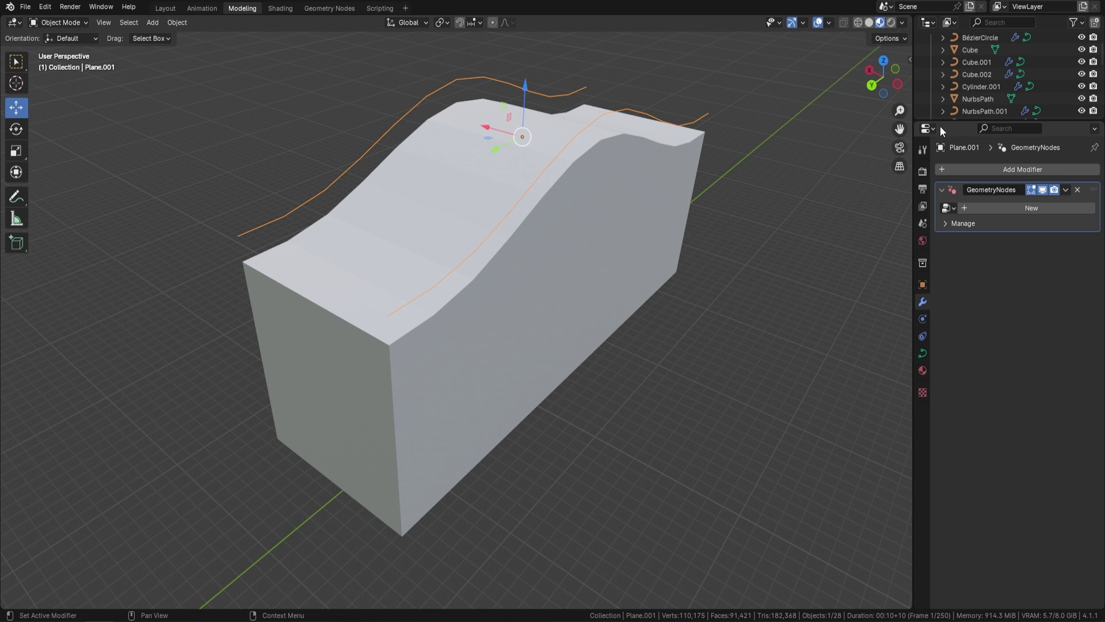
pyautogui.click(948, 208)
pyautogui.click(836, 226)
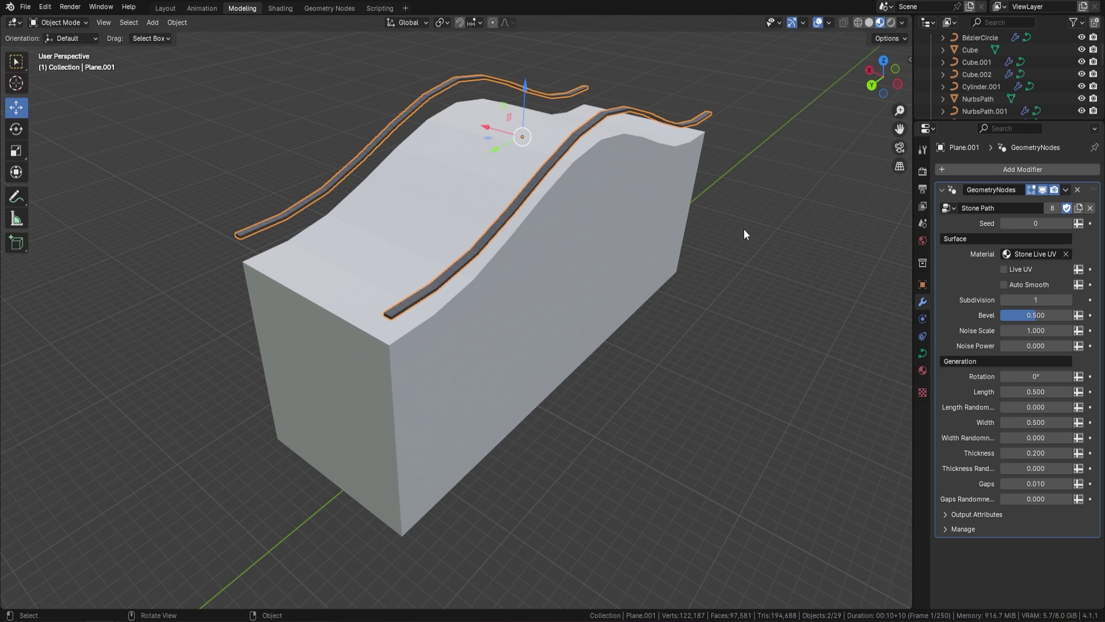
# Set the border stones' Width to 2.090, Length to 2.030 and Thickness to 1.010.
pyautogui.moveTo(744, 229); pyautogui.dragTo(645, 201, button='middle')
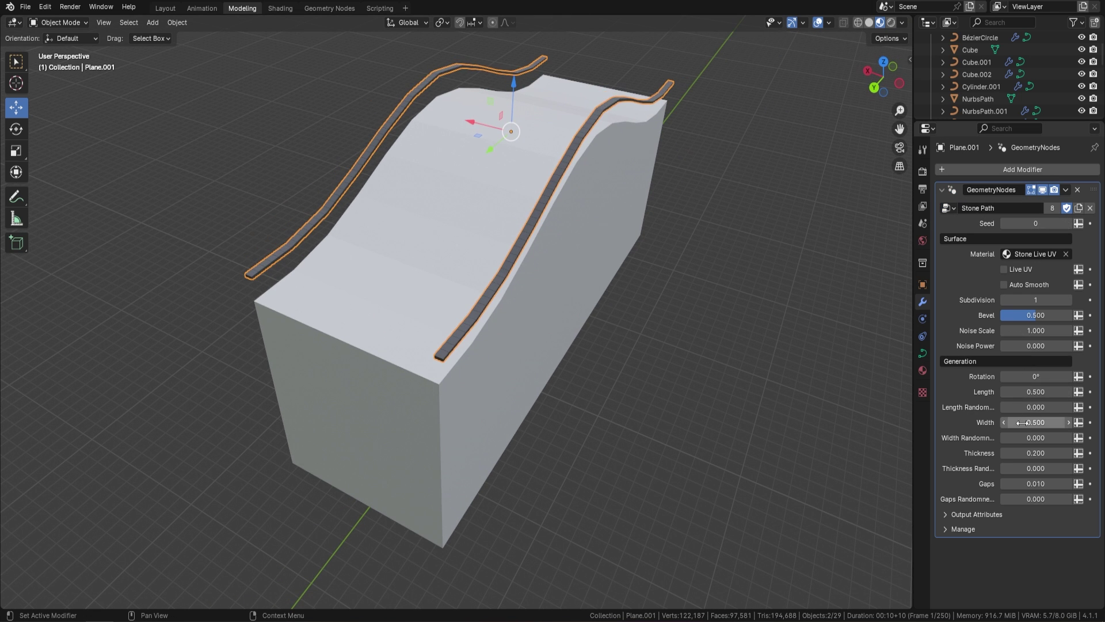
pyautogui.moveTo(1037, 422); pyautogui.dragTo(1078, 422)
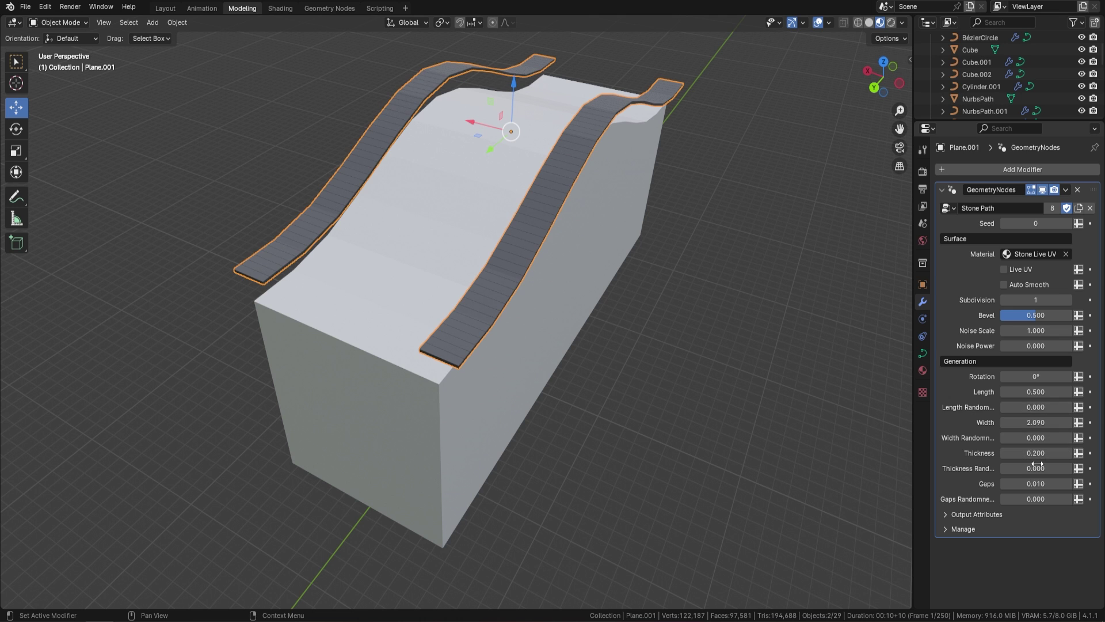
pyautogui.moveTo(1036, 392); pyautogui.dragTo(1074, 392)
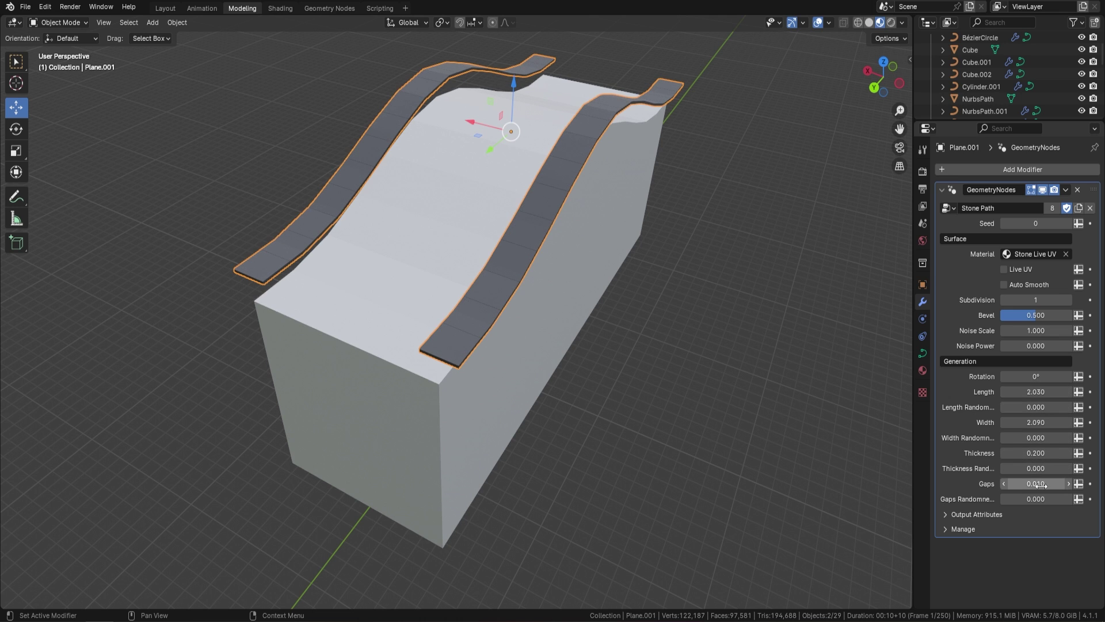
pyautogui.moveTo(1048, 453); pyautogui.dragTo(1081, 453)
# Lower the stone borders about 1.2548 m along Z onto the top edges of the block.
pyautogui.press('g')
pyautogui.press('z')
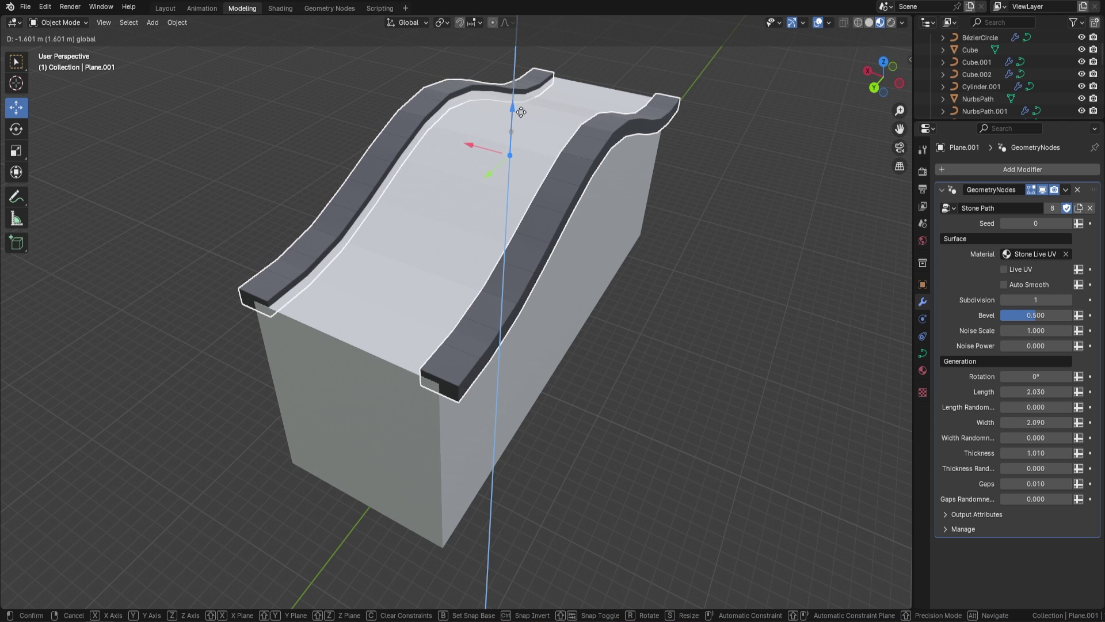
pyautogui.click(616, 194)
pyautogui.scroll(-2, 615, 195)
pyautogui.moveTo(616, 195); pyautogui.dragTo(564, 199, button='middle')
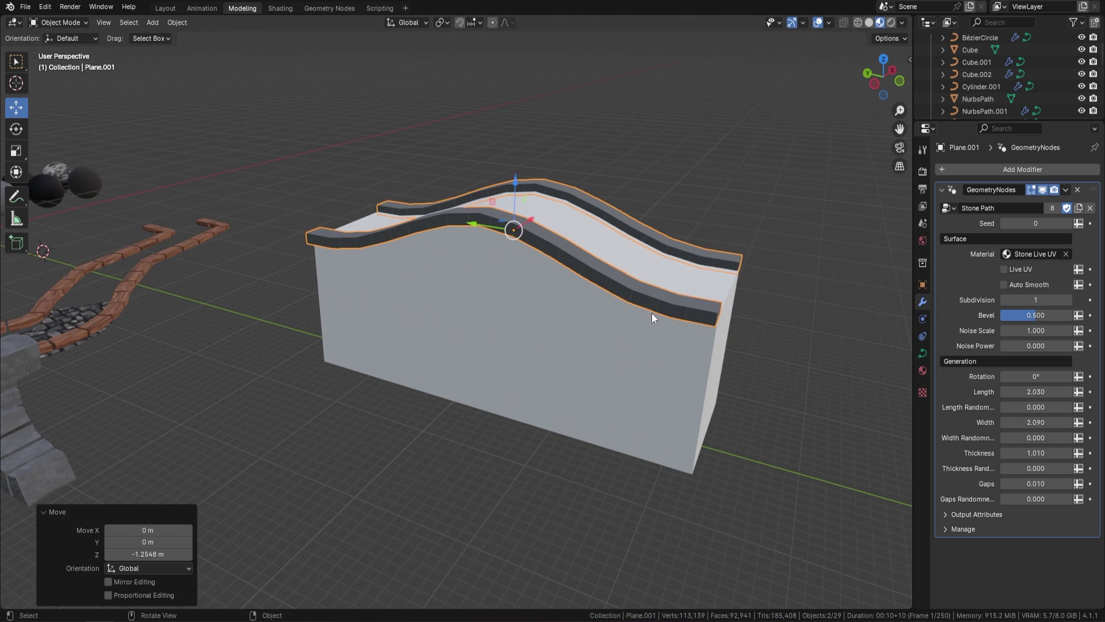
# Examine the block with its stone borders against the finished stone bridge and other examples in the scene.
pyautogui.moveTo(652, 313); pyautogui.dragTo(544, 342, button='middle')
pyautogui.moveTo(519, 253); pyautogui.dragTo(454, 292, button='middle')
pyautogui.scroll(2, 454, 291)
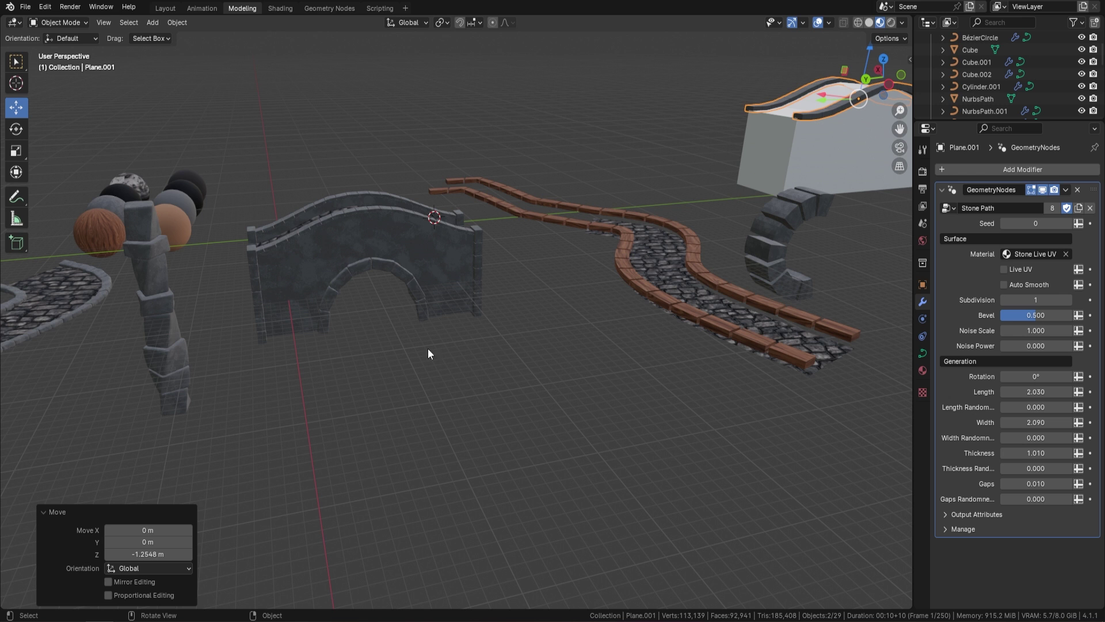
pyautogui.press('KP_0')
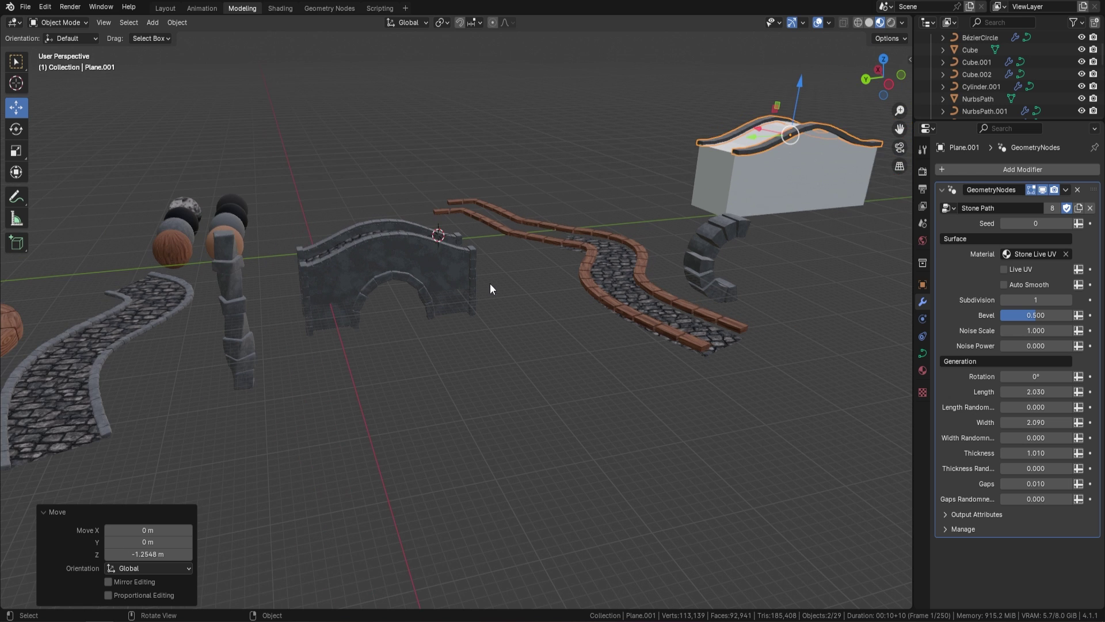
pyautogui.press('KP_0')
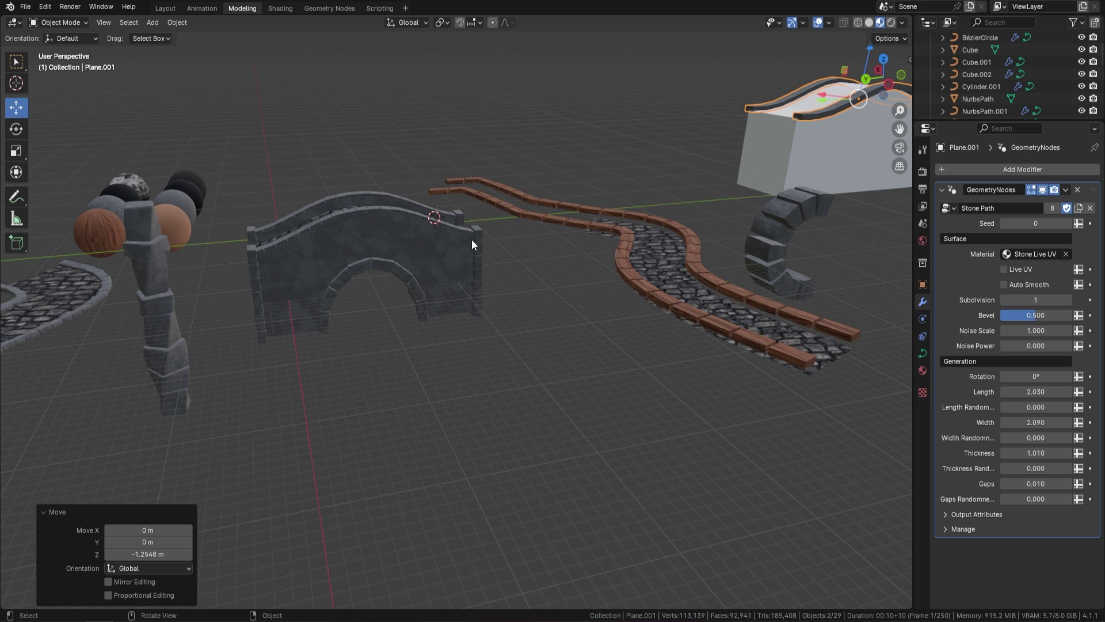
pyautogui.keyDown('shift'); pyautogui.moveTo(299, 323); pyautogui.dragTo(487, 314, button='middle'); pyautogui.keyUp('shift')
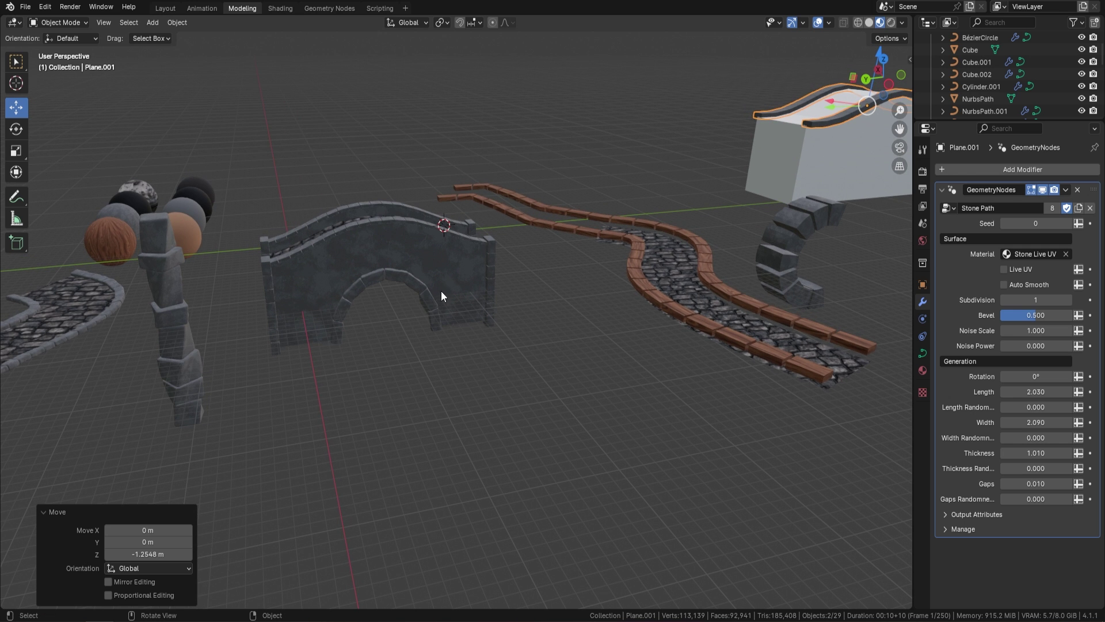
pyautogui.scroll(-3, 443, 285)
pyautogui.moveTo(448, 278); pyautogui.dragTo(472, 289, button='middle')
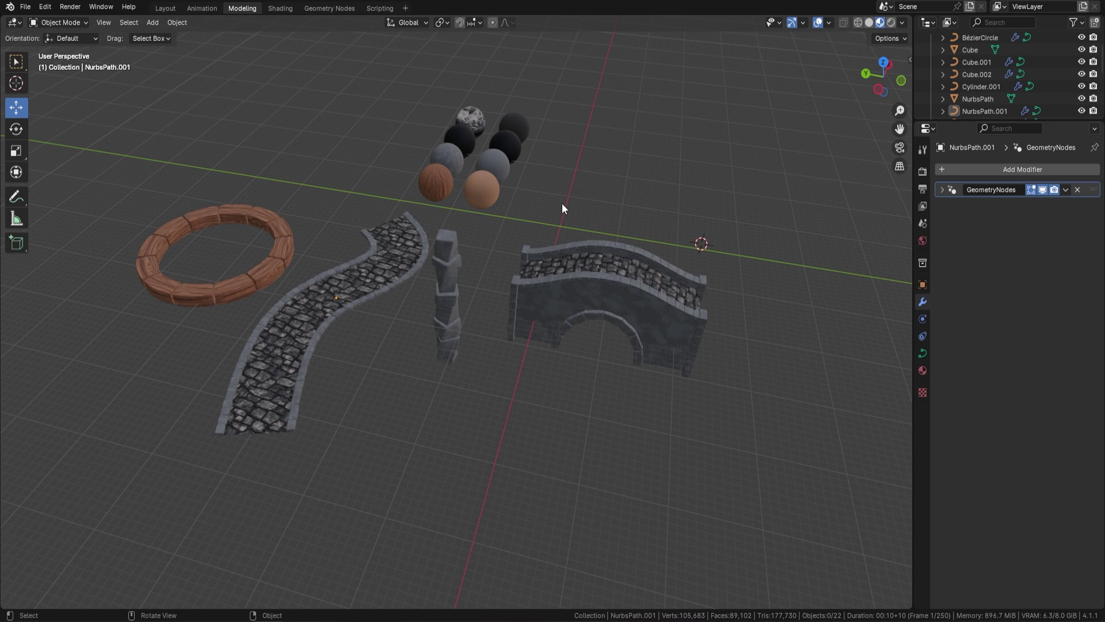
# Copy the brown ring of blocks, paste it into the castle scene file and show its modifiers.
pyautogui.click(243, 290)
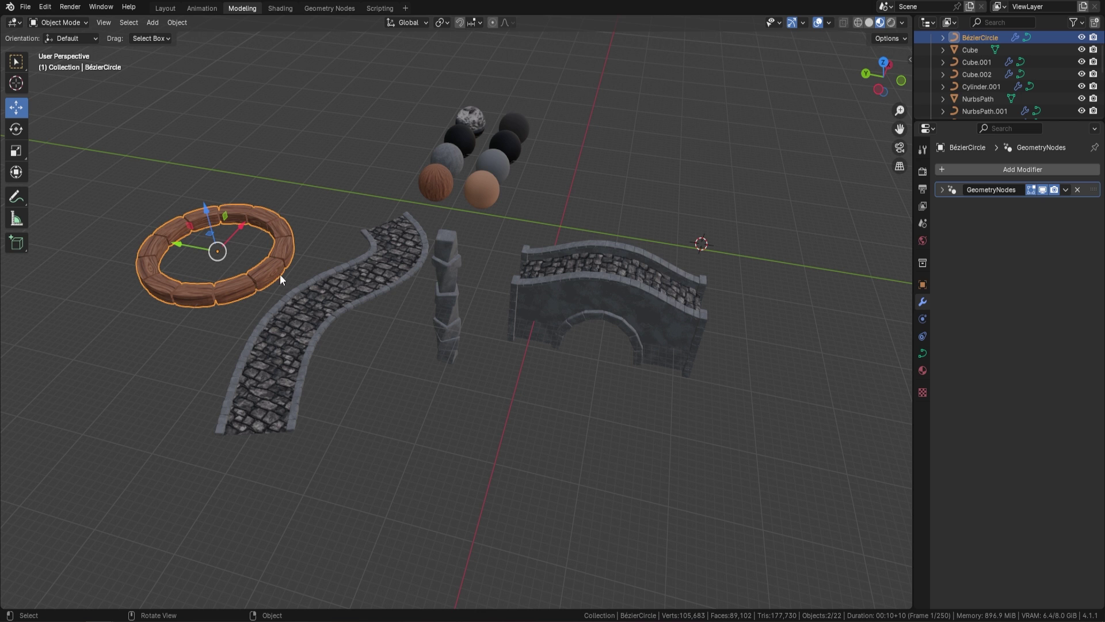
pyautogui.press('ctrl')
pyautogui.hotkey('ctrl', 'c')
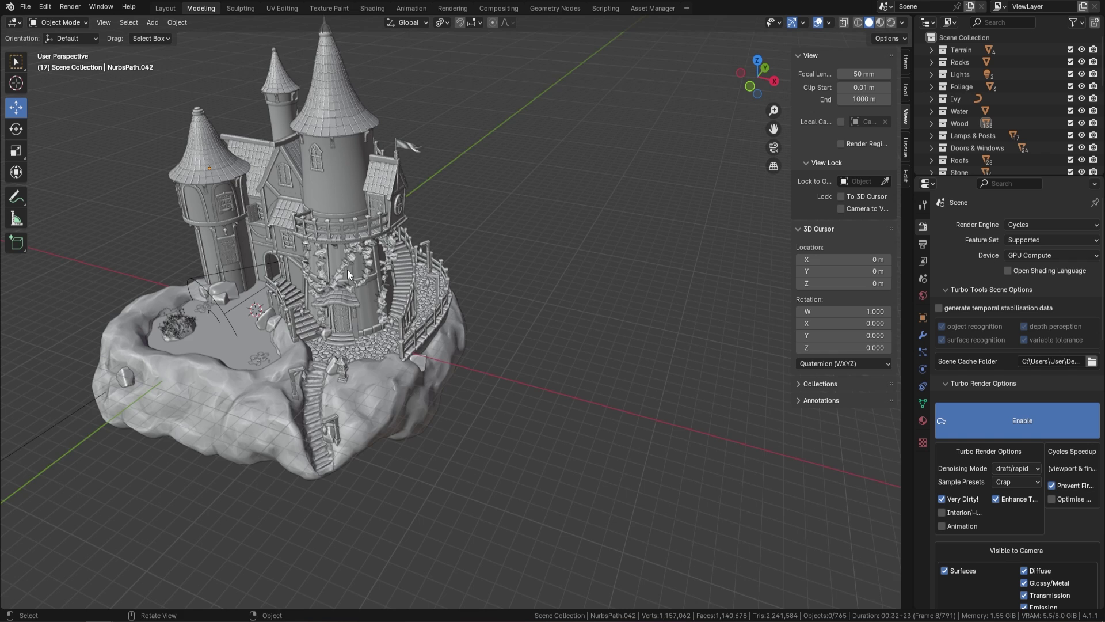
pyautogui.moveTo(347, 270); pyautogui.dragTo(389, 233, button='middle')
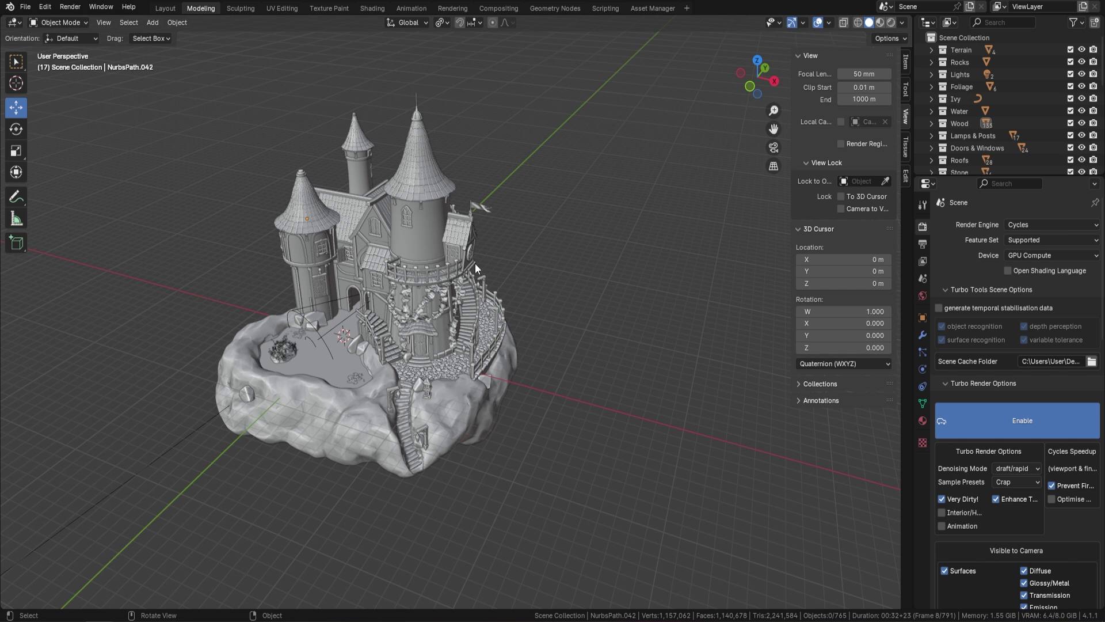
pyautogui.scroll(-2, 541, 388)
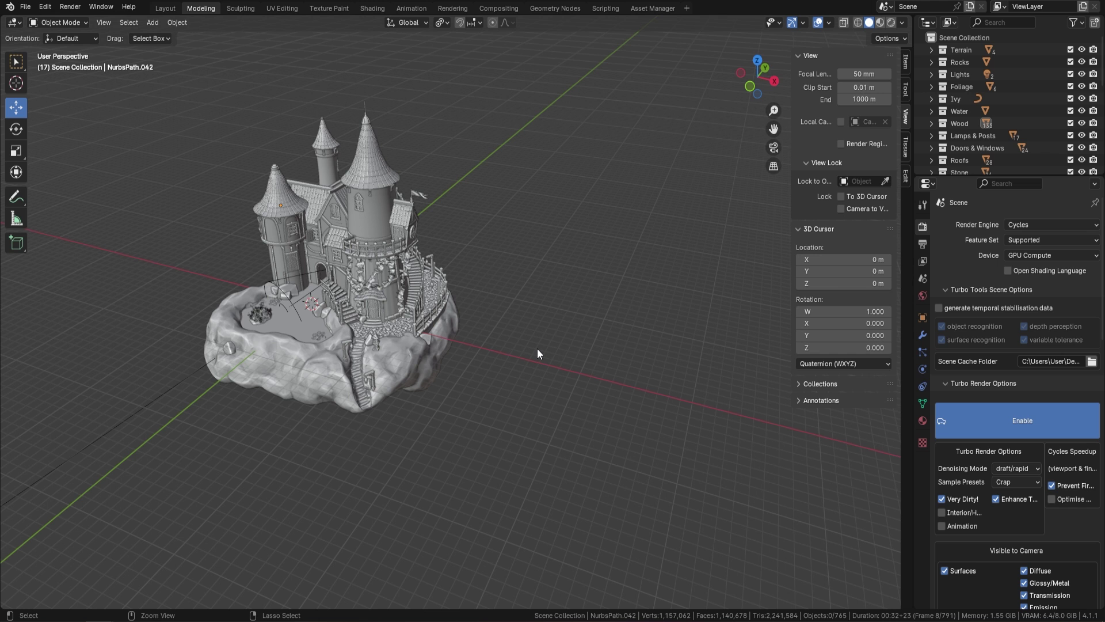
pyautogui.hotkey('ctrl', 'v')
pyautogui.click(442, 145)
pyautogui.moveTo(569, 236); pyautogui.dragTo(406, 168, button='middle')
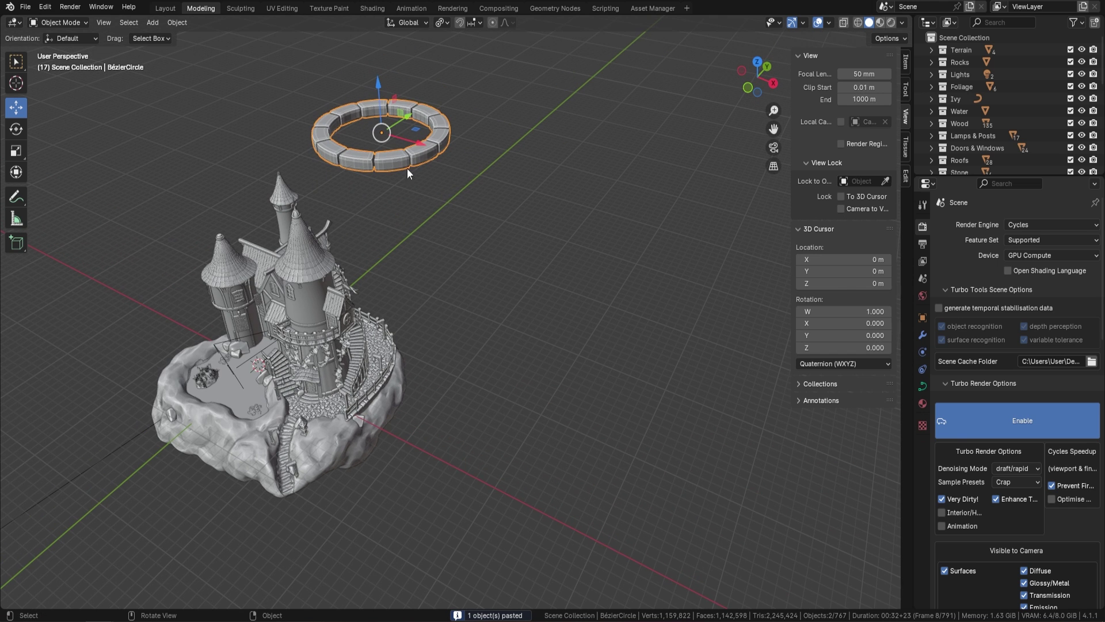
pyautogui.click(922, 336)
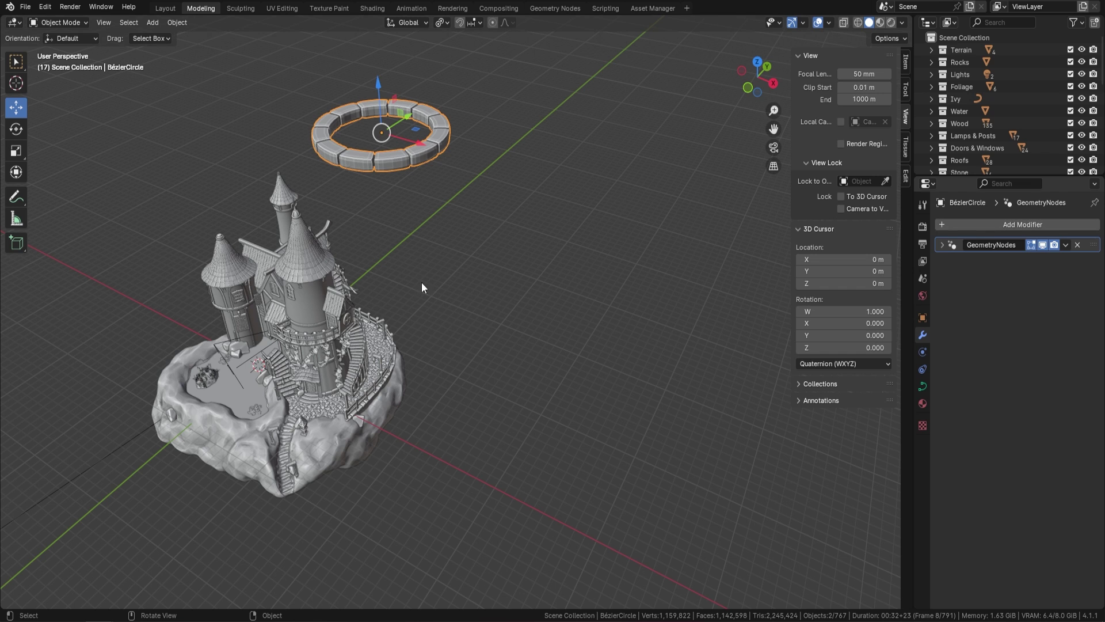
# Add a Bézier curve, raise it about 24.152 m above the castle and scale it by about 7.080.
pyautogui.hotkey('shift', 'a')
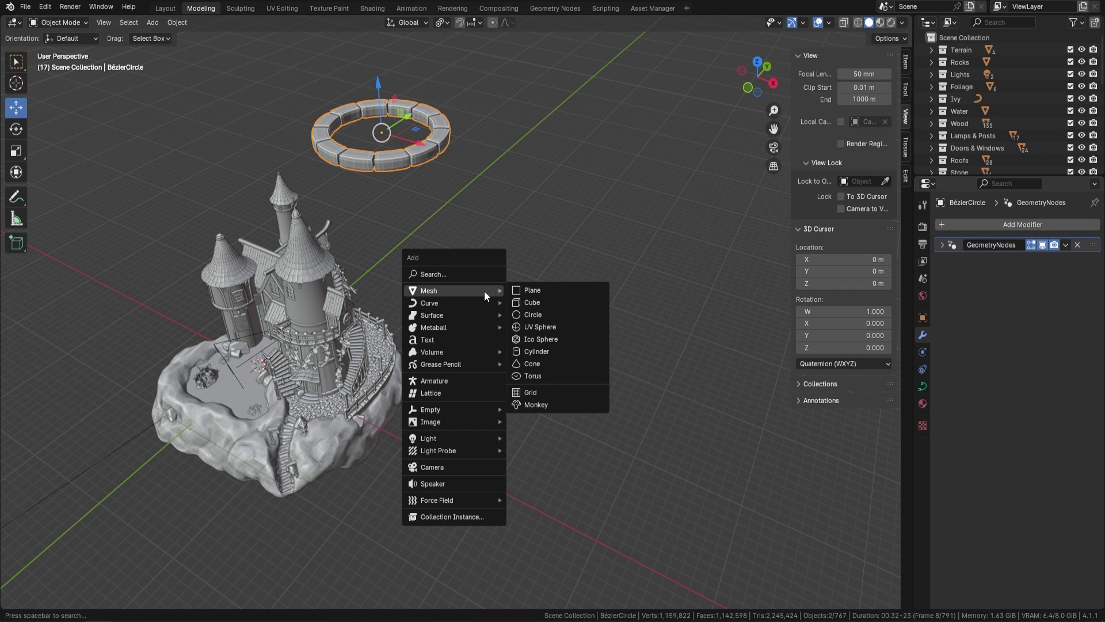
pyautogui.moveTo(444, 303)
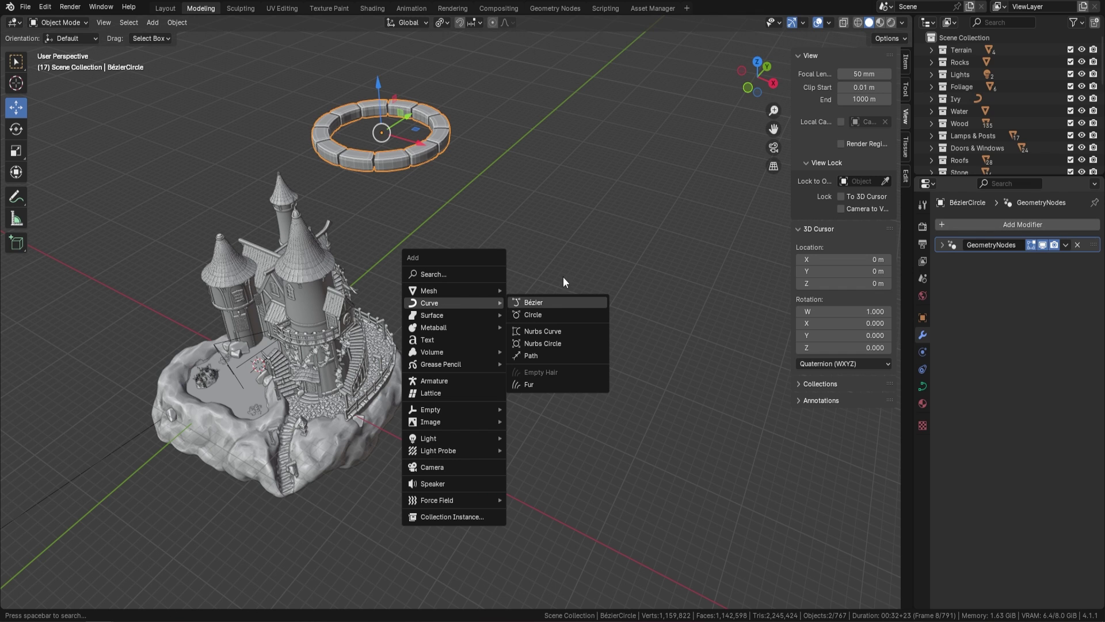
pyautogui.click(554, 304)
pyautogui.moveTo(254, 340); pyautogui.dragTo(216, 154)
pyautogui.press('s')
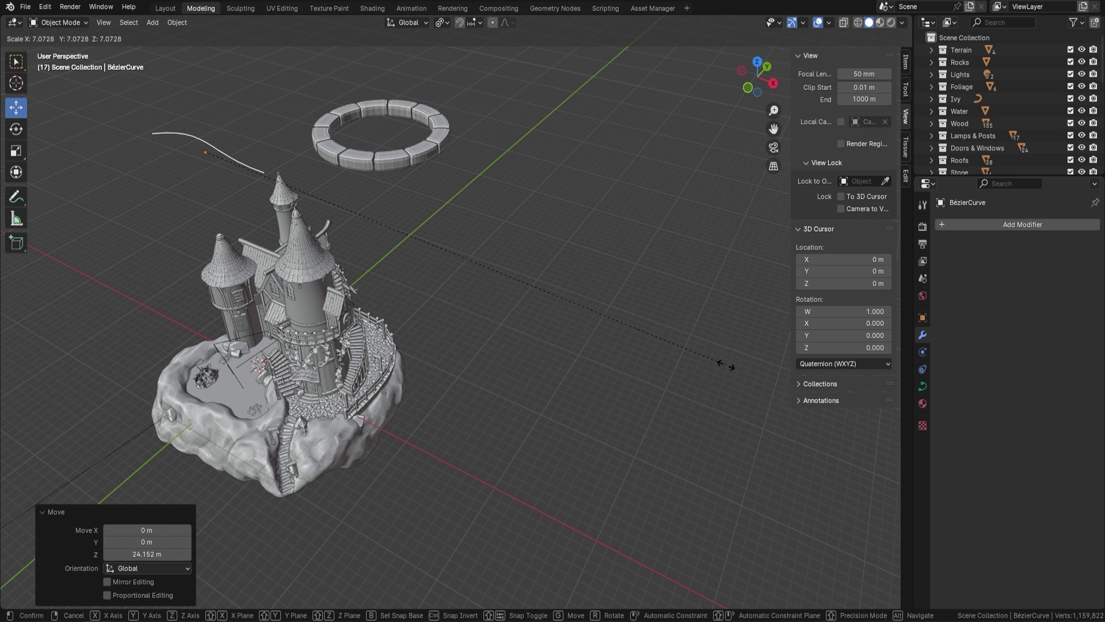
pyautogui.click(535, 289)
# Add a Geometry Nodes modifier to the new Bézier curve and assign the Stone Path node group.
pyautogui.click(1032, 225)
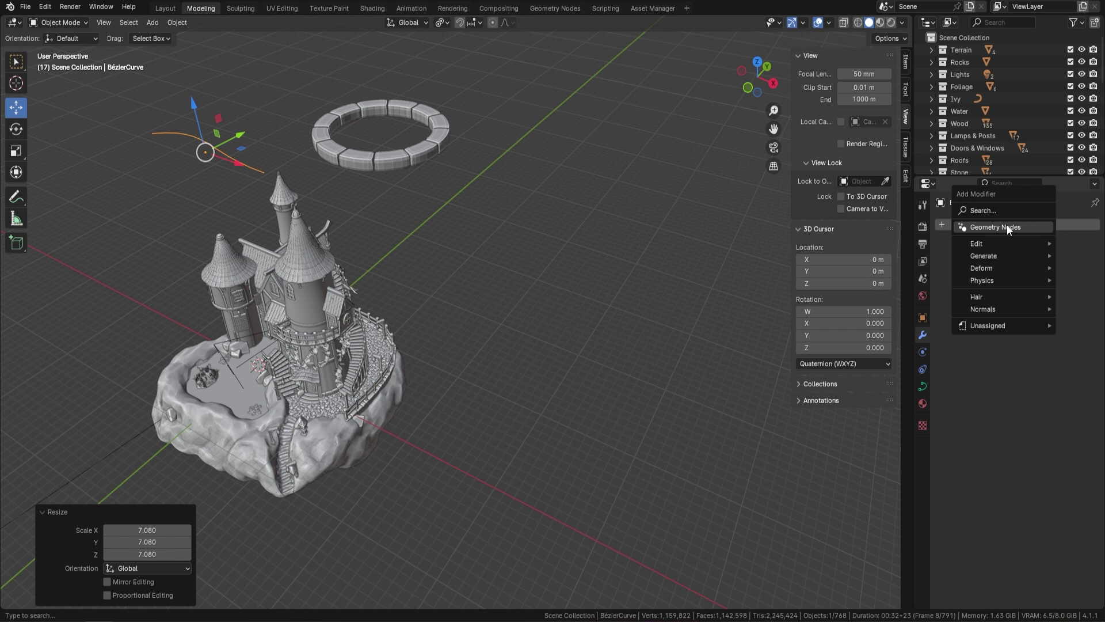
pyautogui.click(1007, 227)
pyautogui.click(947, 264)
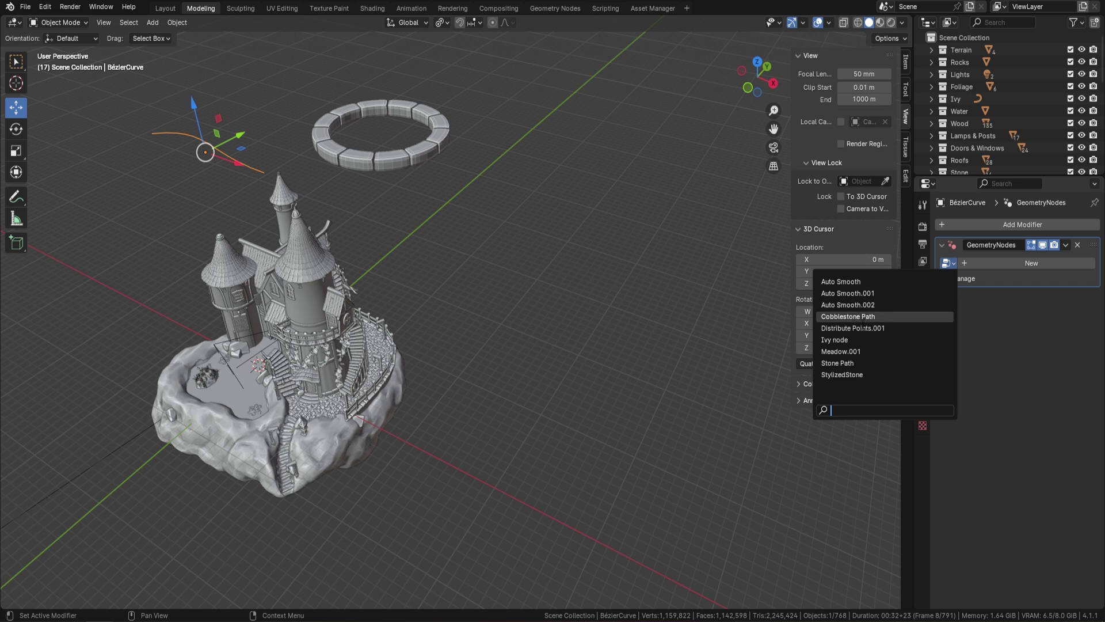
pyautogui.click(837, 362)
pyautogui.moveTo(468, 280); pyautogui.dragTo(432, 258, button='middle')
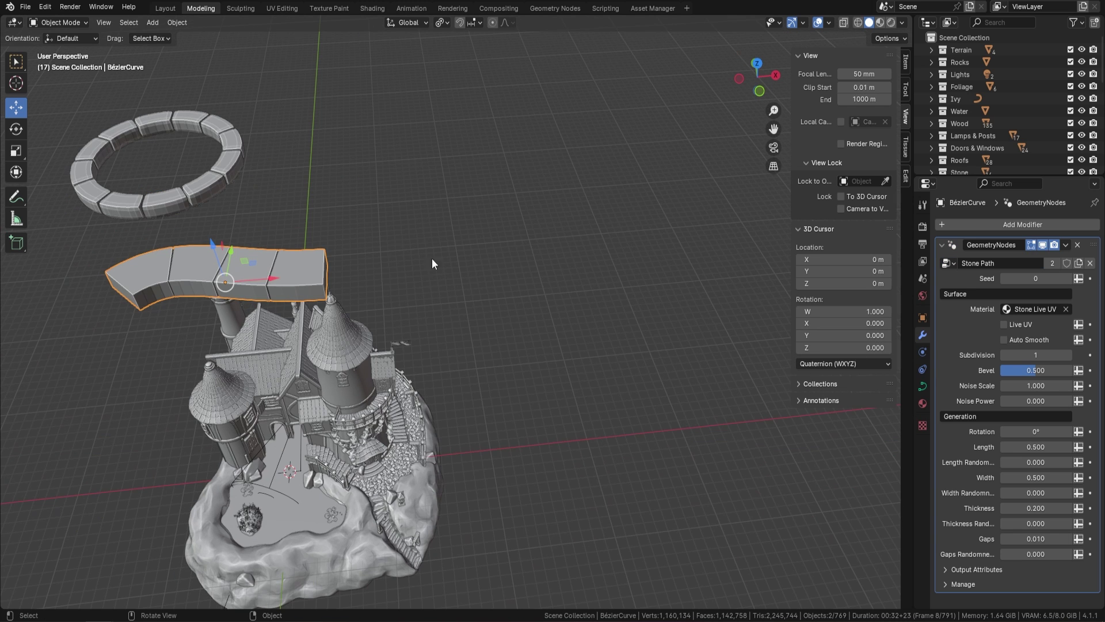